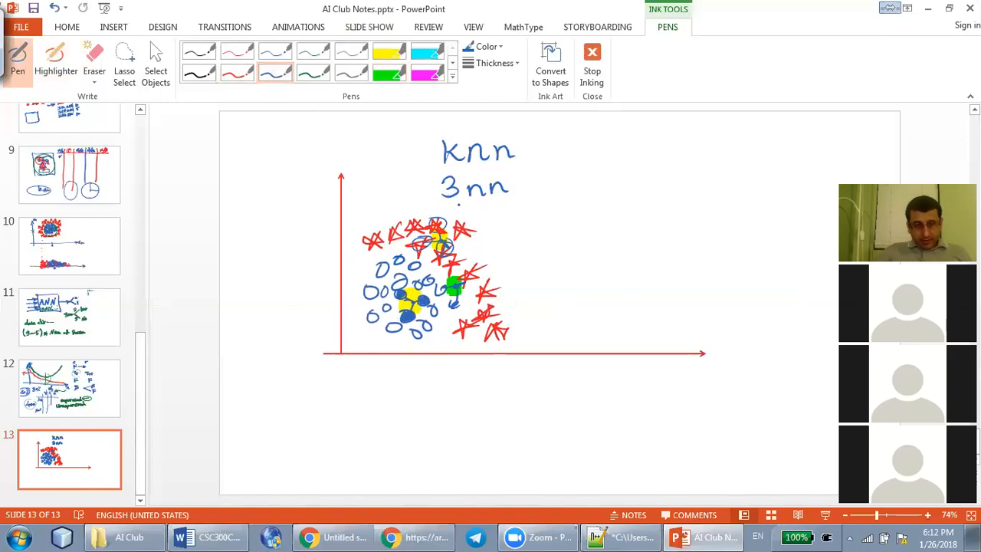
Handwrite "5nn" below "3nn" on the slide and draw an outline around both labels
mouse_move(475, 208)
left_mouse_down()
mouse_move(487, 214)
mouse_move(478, 172)
mouse_move(524, 178)
left_mouse_up()
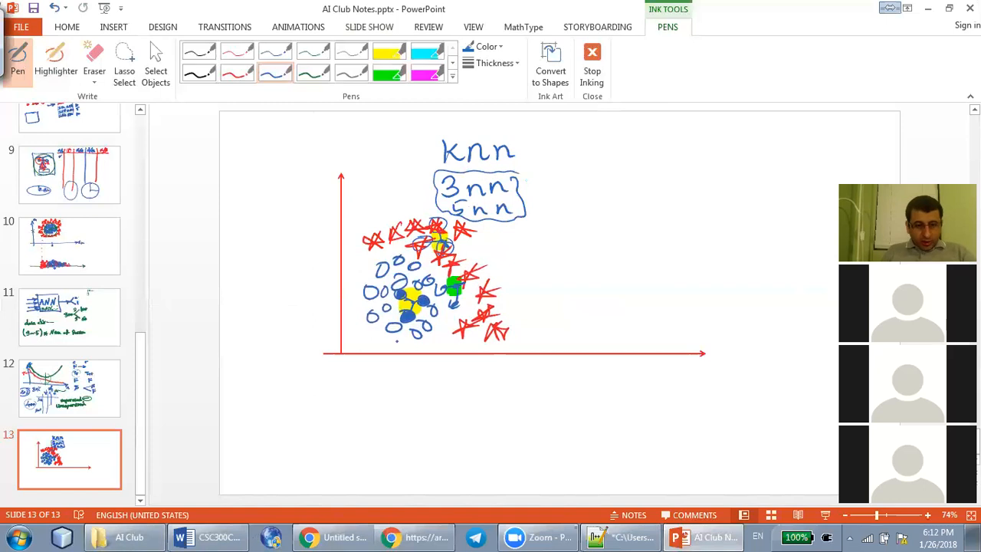
Switch to the Google Sheets spreadsheet, open the Test Data sheet and select the first record's x1 to x9 values
left_click(423, 536)
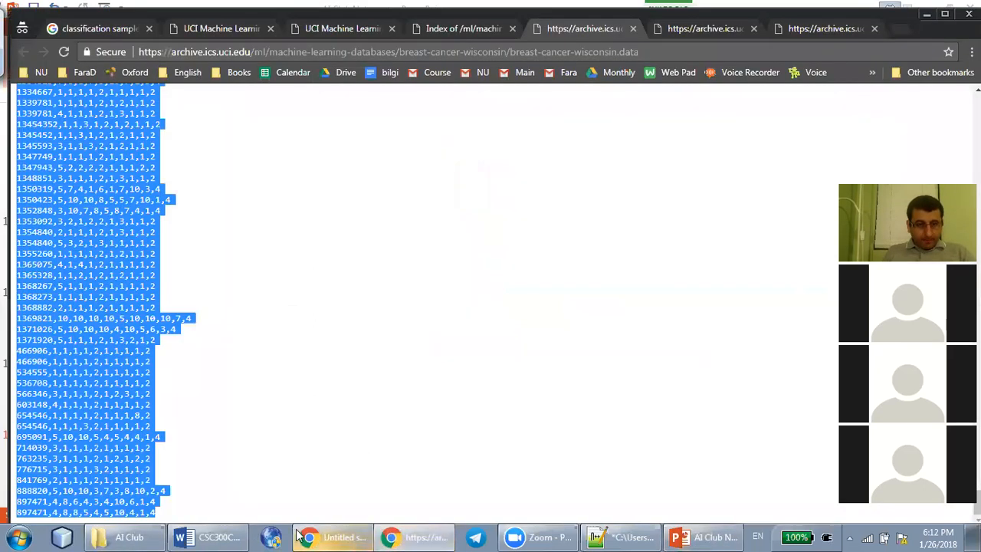
left_click(325, 537)
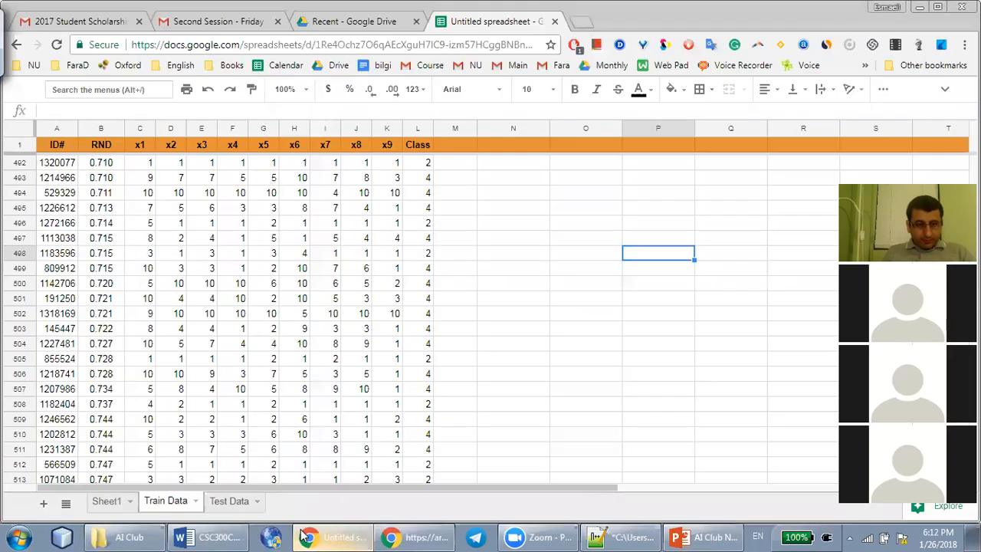
left_click(229, 502)
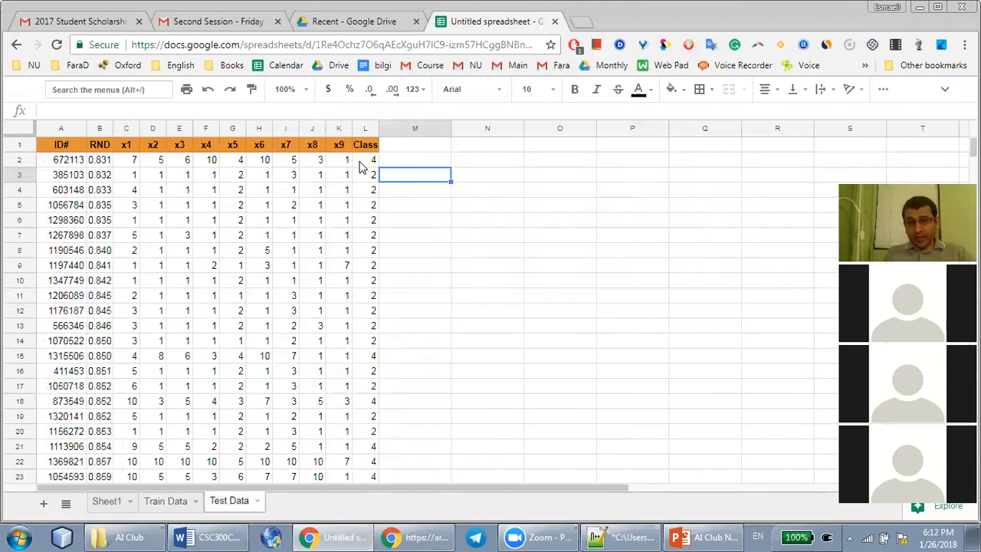
left_click_drag(127, 165, 345, 161)
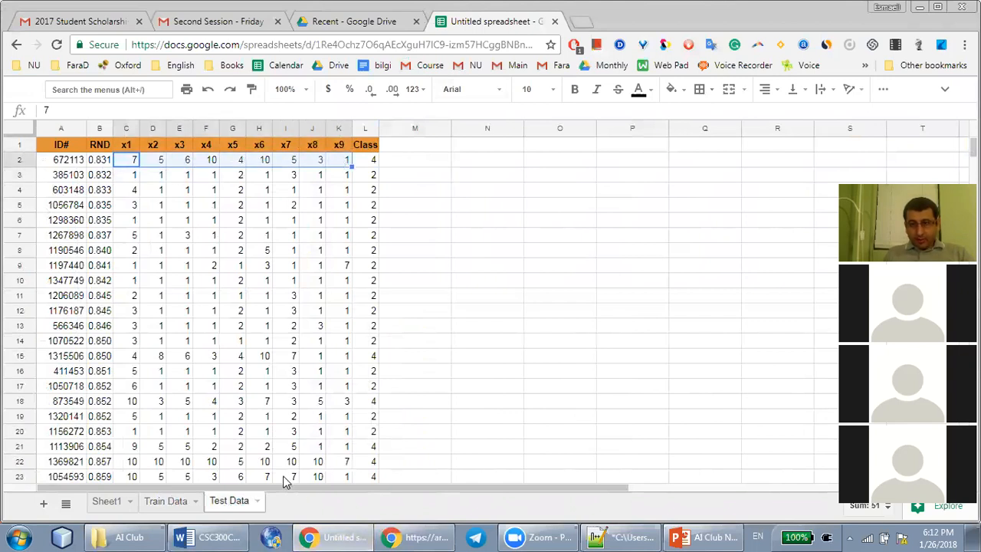
left_click(416, 537)
left_click(920, 7)
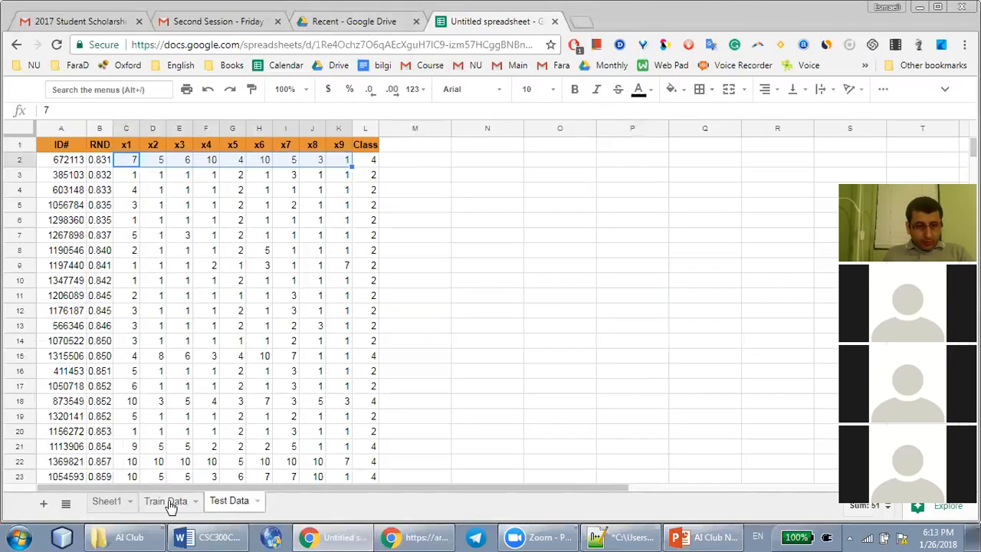
Open a second copy of the spreadsheet at its Test Data sheet in a new browser tab
left_click(342, 44)
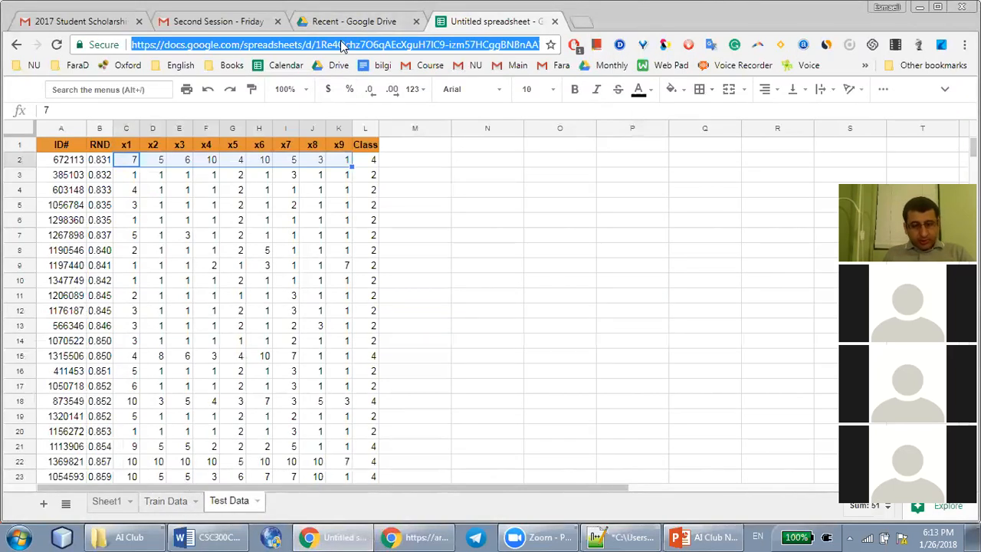
left_click(585, 21)
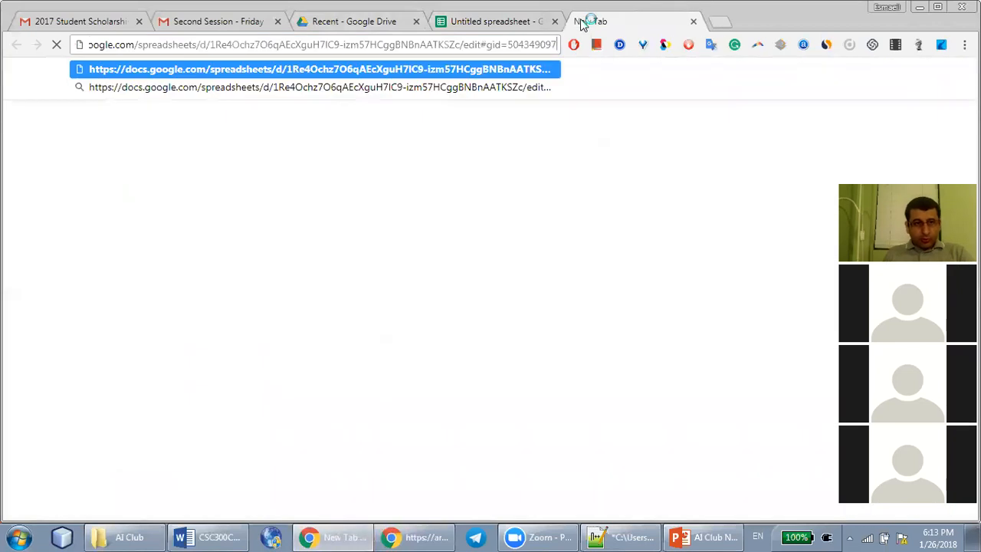
key("Return")
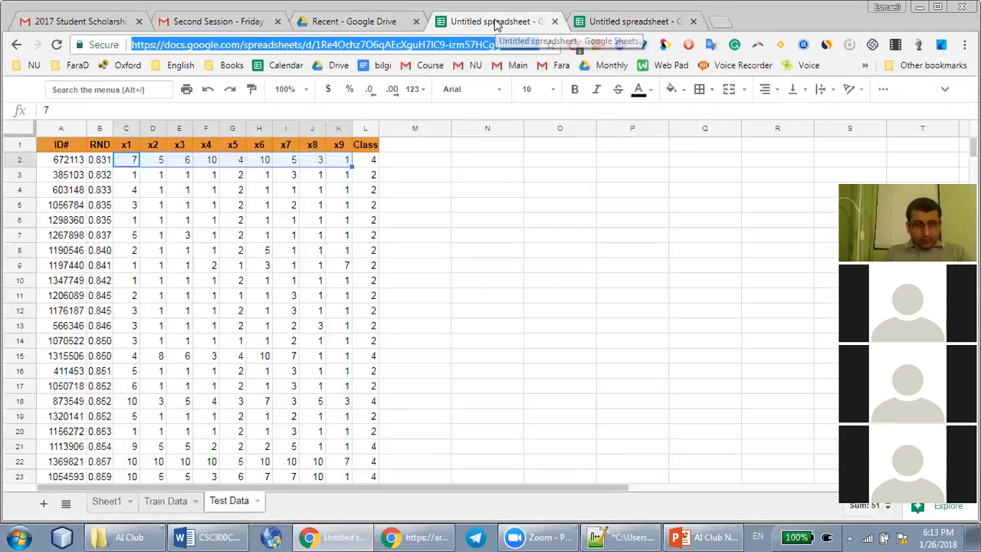
Copy the first Test Data record's x1 to x9 values into the Train Data sheet starting at cell N492
left_click(166, 501)
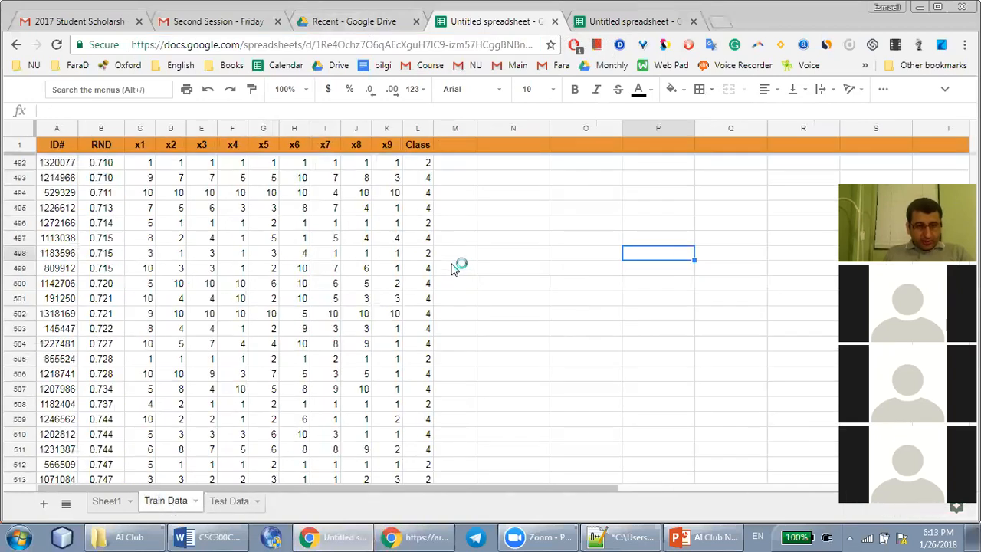
left_click(500, 167)
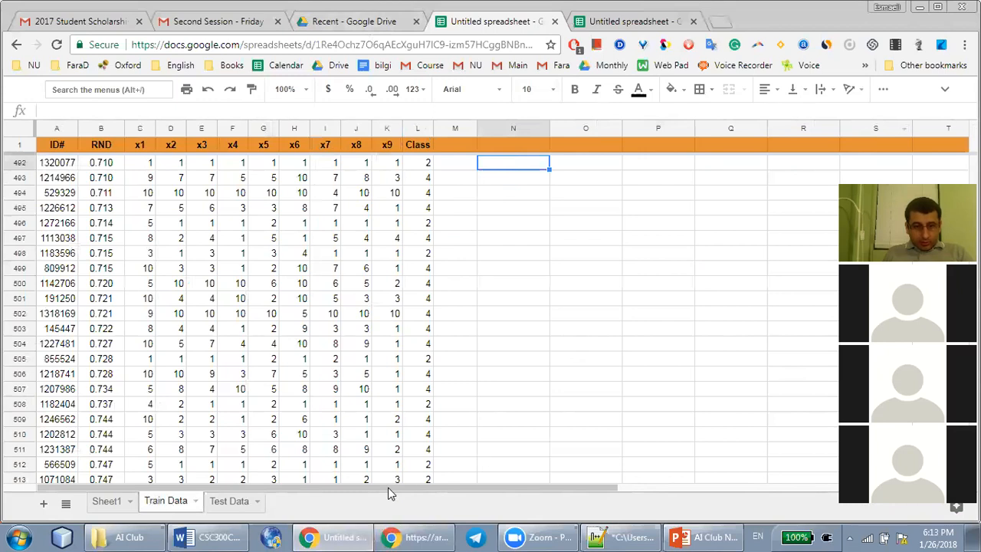
left_click(621, 22)
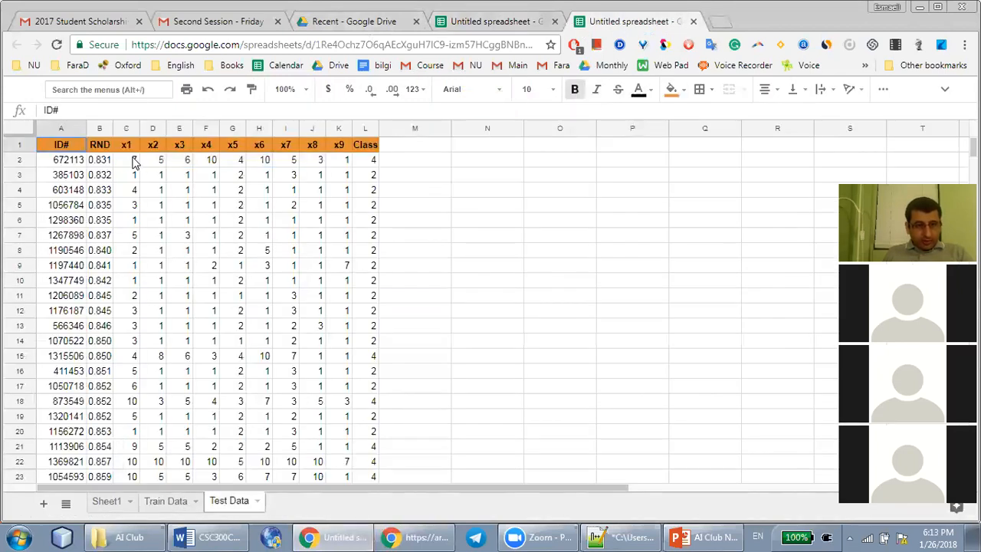
left_click(134, 159)
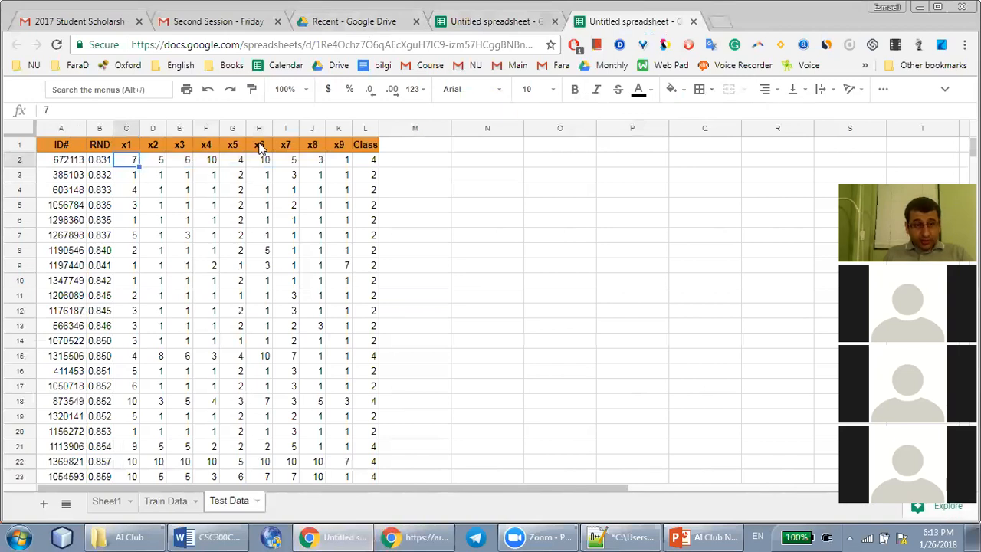
left_click(343, 167, "shift")
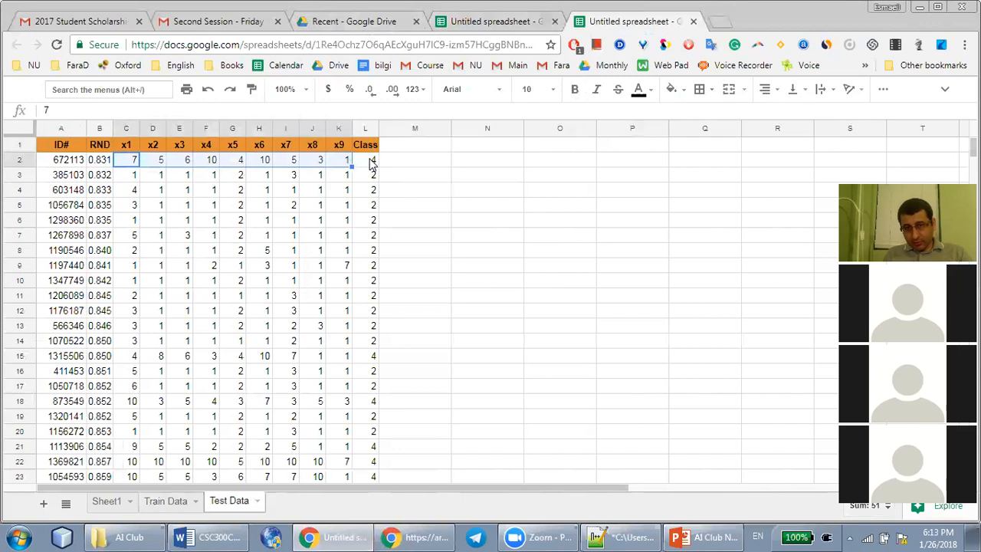
key("ctrl+c")
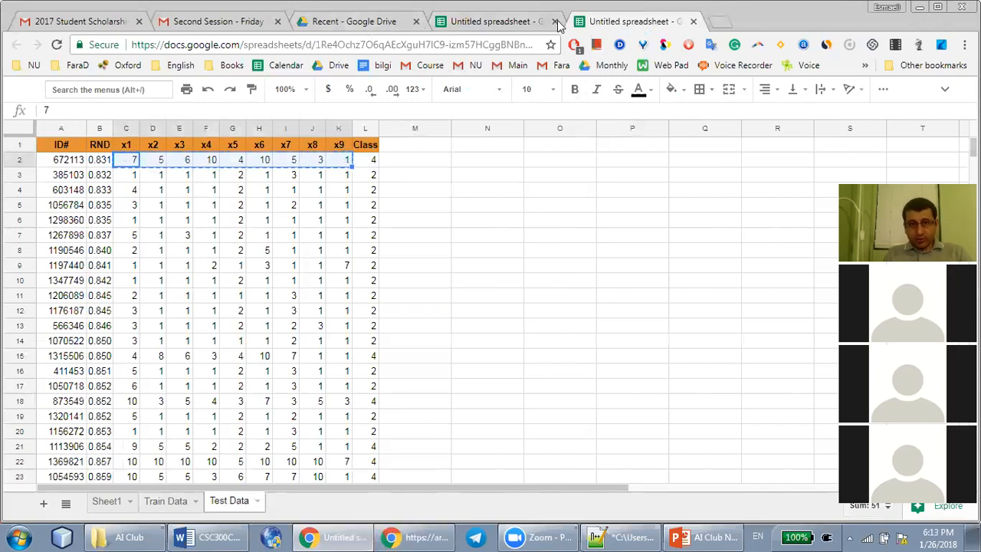
left_click(498, 20)
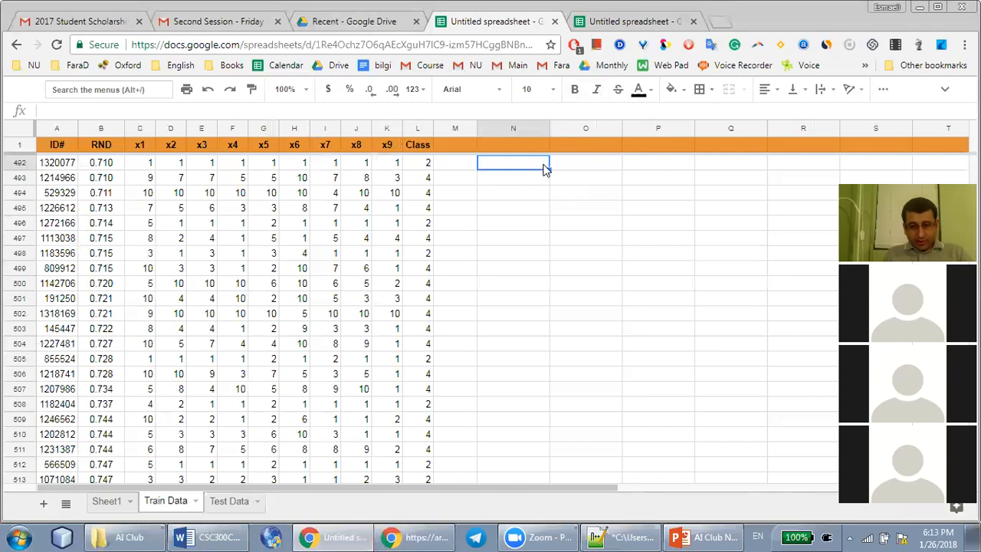
key("ctrl+v")
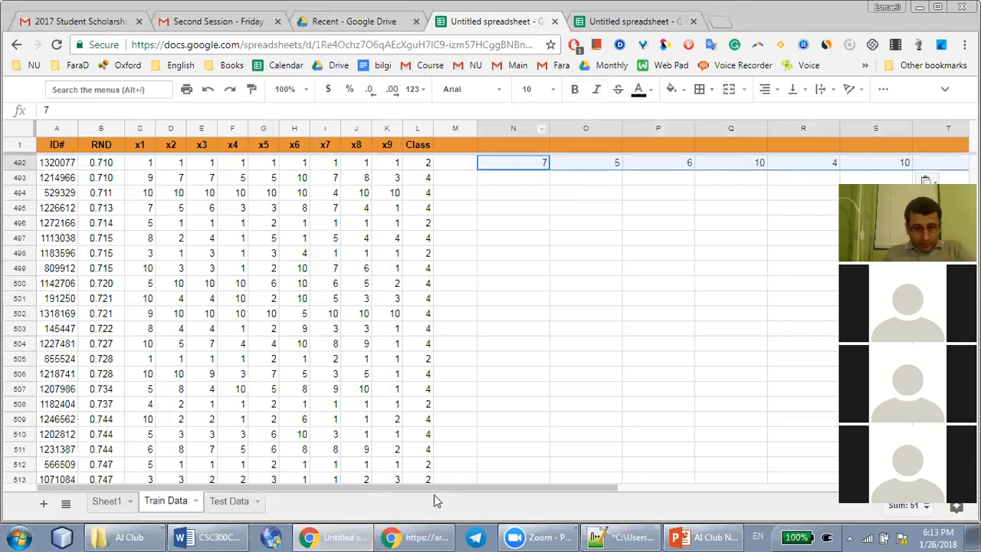
Narrow columns N to V of the Train Data sheet together to a uniform width that fits the pasted values
left_click_drag(433, 490, 563, 459)
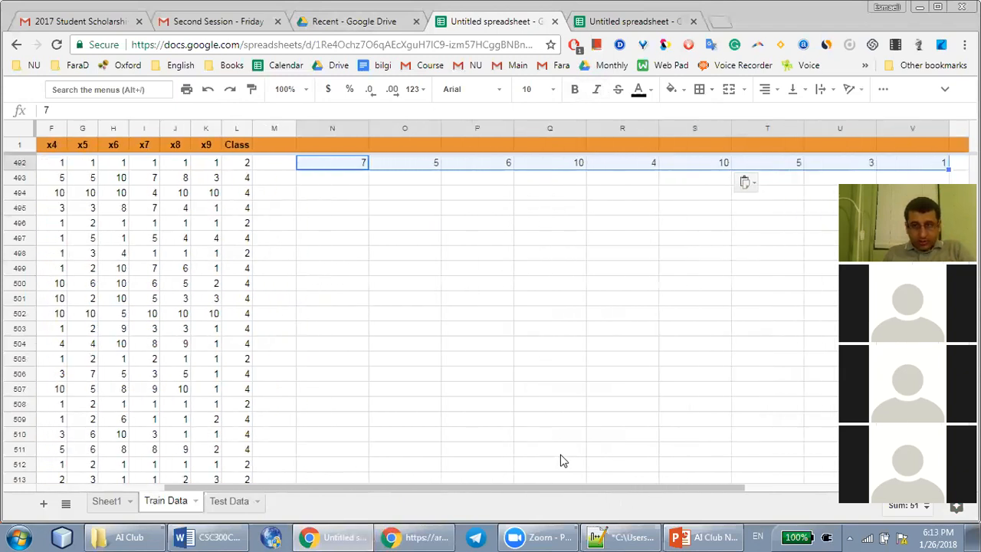
left_click_drag(948, 128, 895, 123)
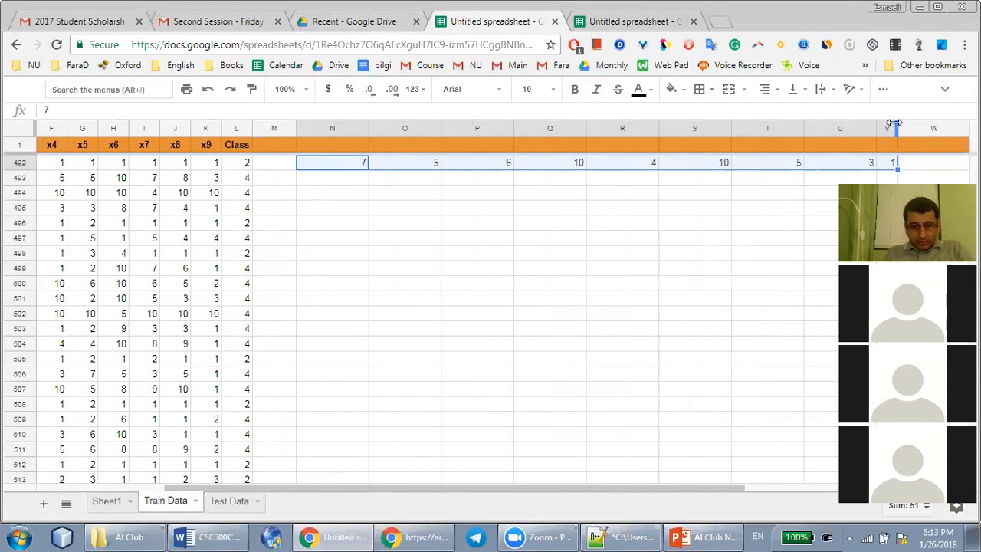
key("ctrl+z")
left_click(360, 128)
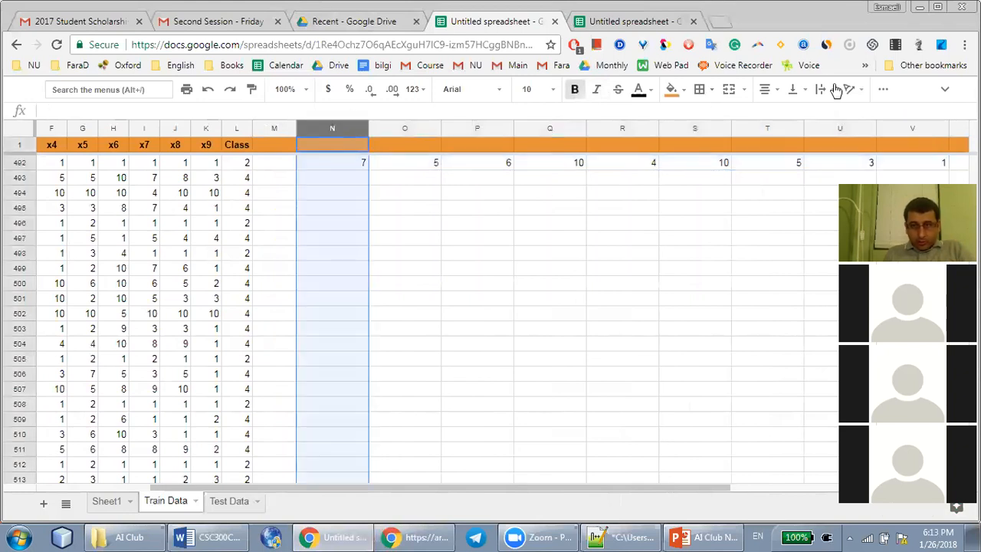
left_click(950, 128, "shift")
left_click_drag(949, 124, 896, 122)
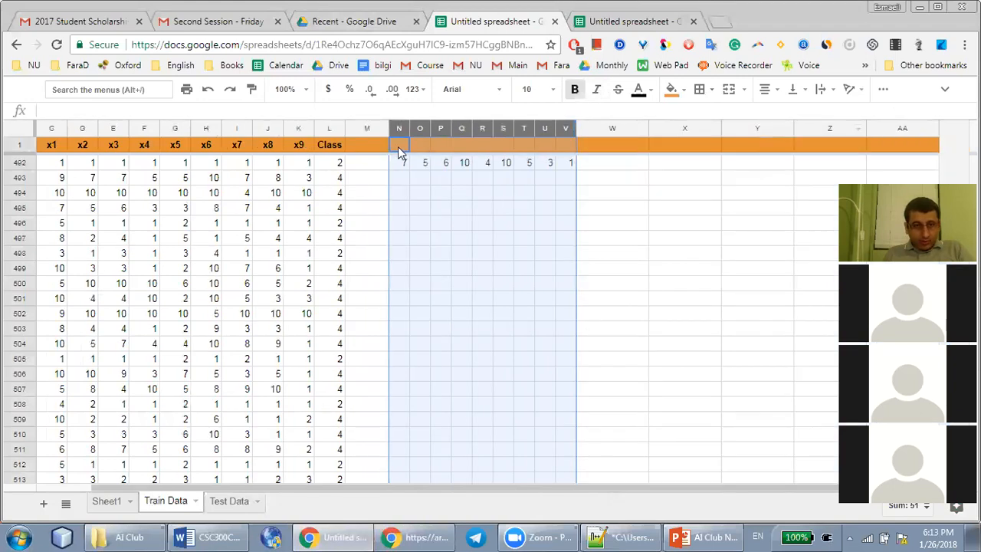
Copy the x1 to x9 headers from C1:K1 into the header row starting at cell N1
left_click(42, 148)
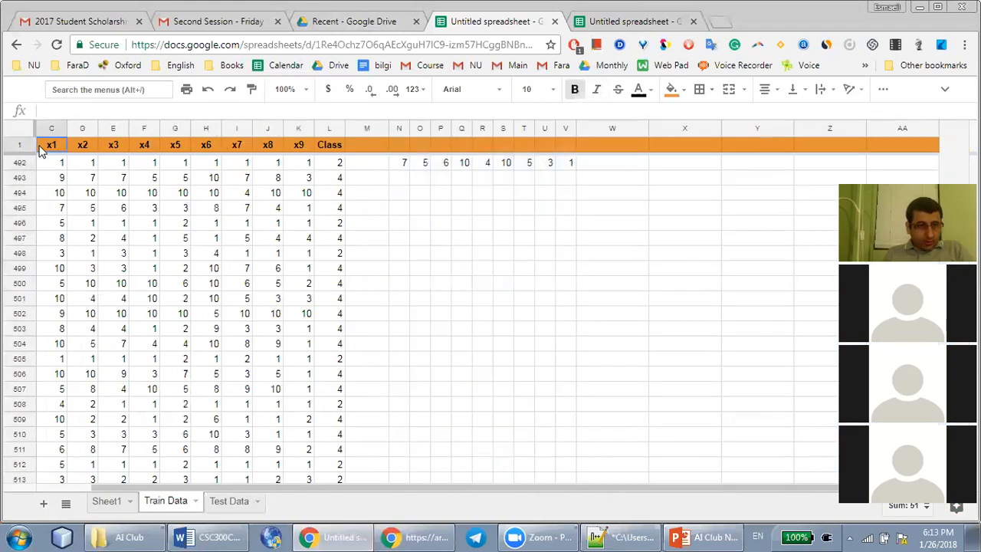
left_click(291, 150, "shift")
key("ctrl+c")
left_click(398, 145)
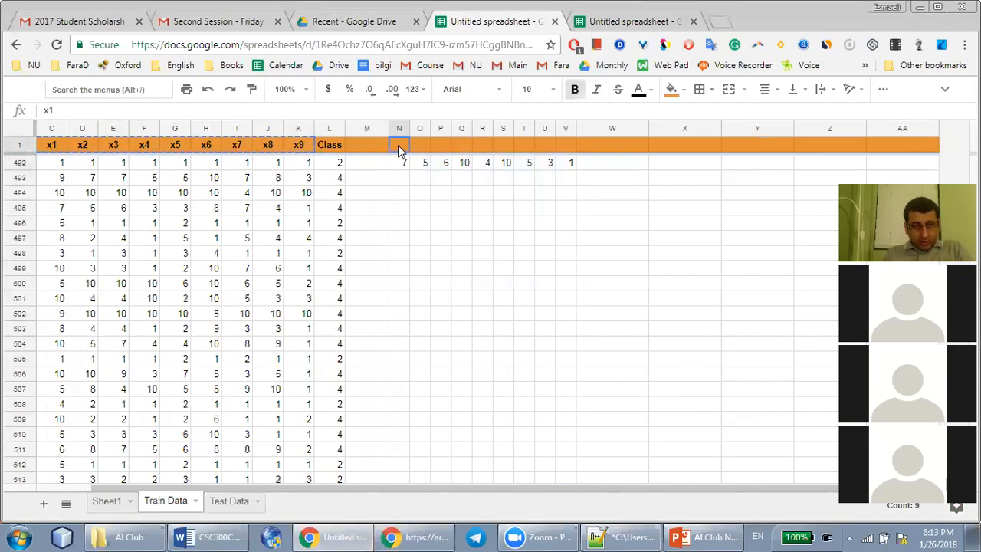
key("ctrl+v")
Centre-align the pasted test values in N492:V492
left_click(404, 163)
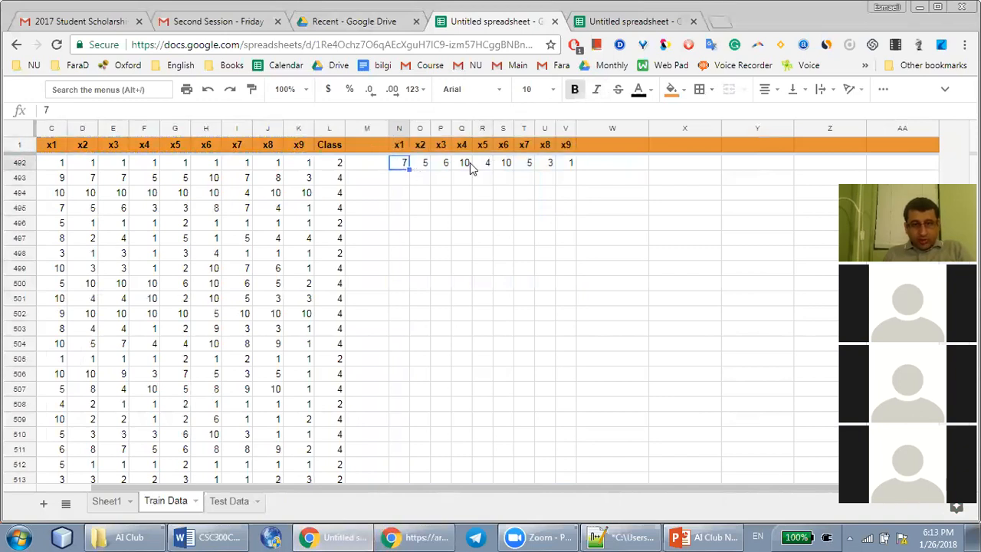
left_click(564, 167, "shift")
key("ctrl+shift+e")
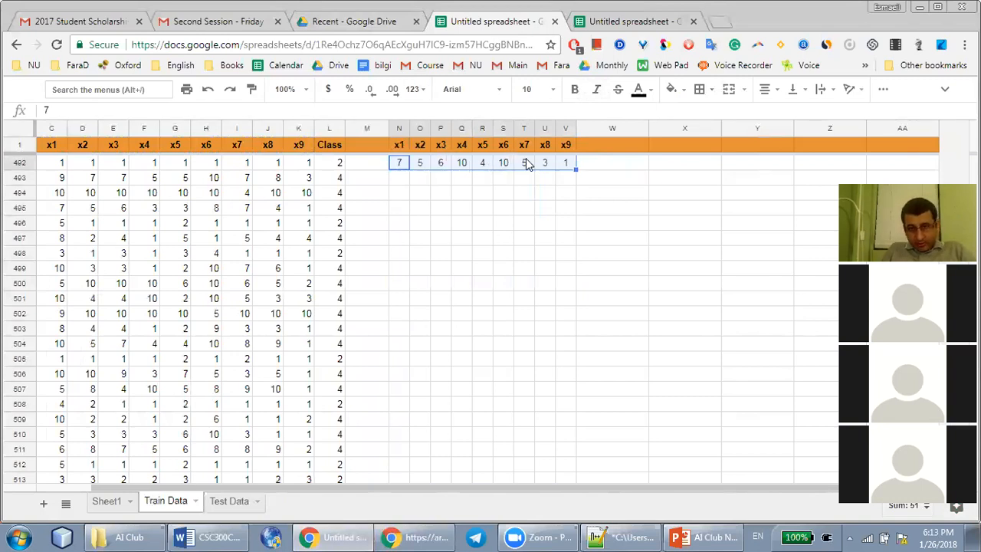
left_click(485, 196)
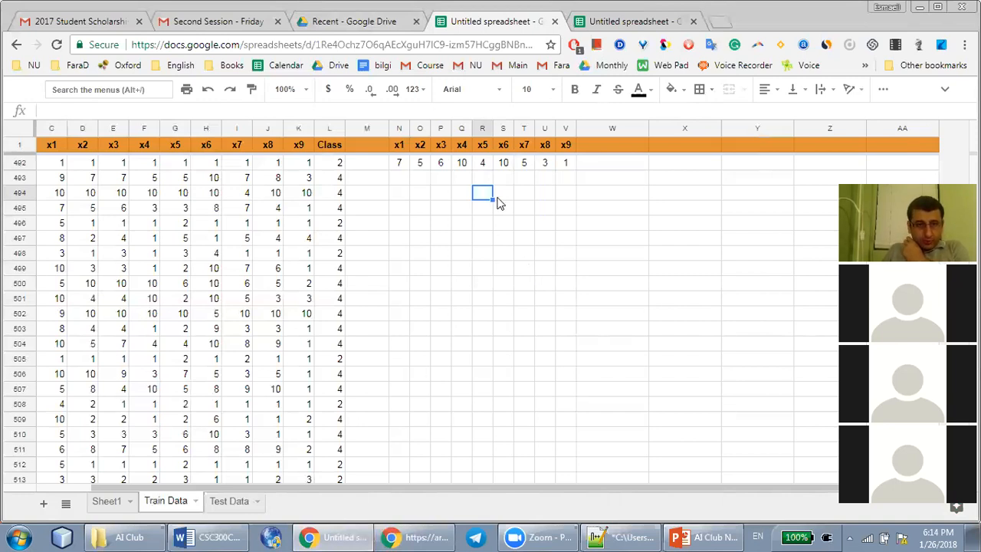
Copy the test values from N492:V492 into row 493 starting at column N
left_click(399, 163)
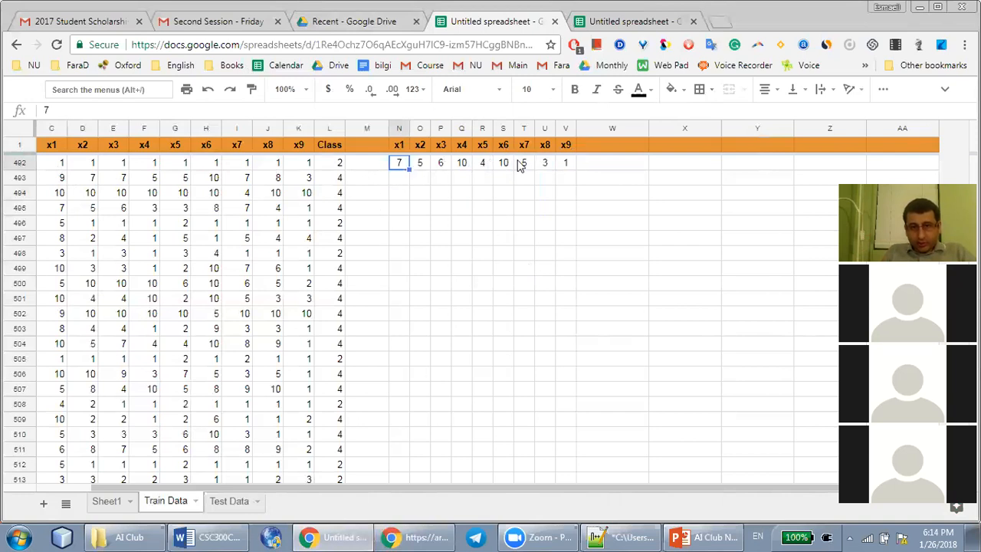
left_click(566, 163, "shift")
key("ctrl+c")
left_click(399, 178)
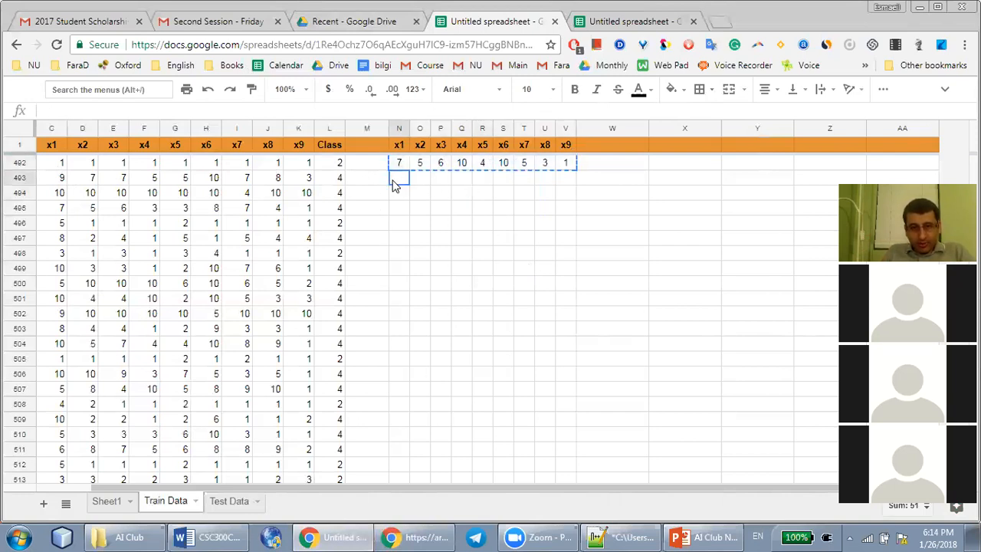
key("ctrl+v")
Paste the same copied test values into every row of N494:V580, down to the last training record
left_click(401, 194)
scroll(483, 276, "down", 10)
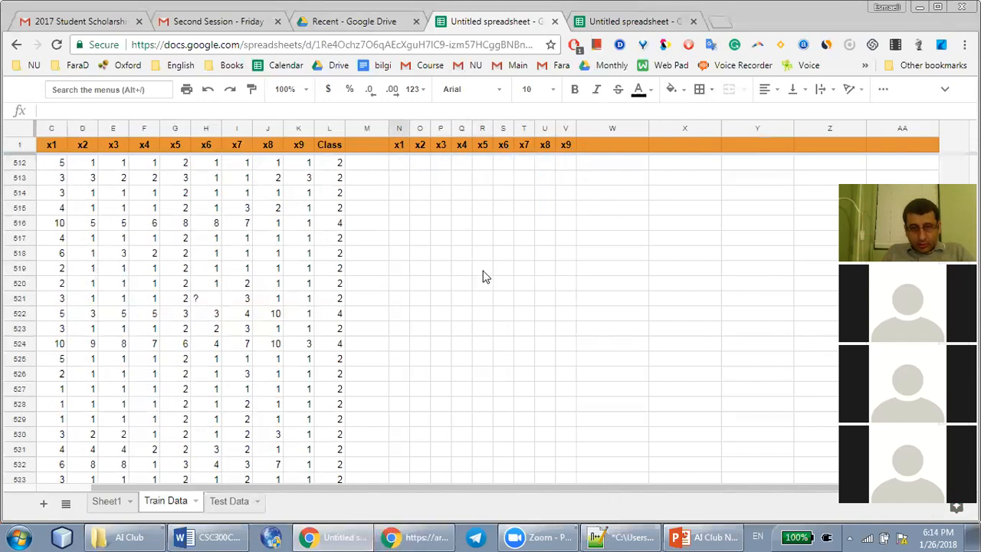
scroll(483, 276, "down", 11)
scroll(483, 276, "up", 4)
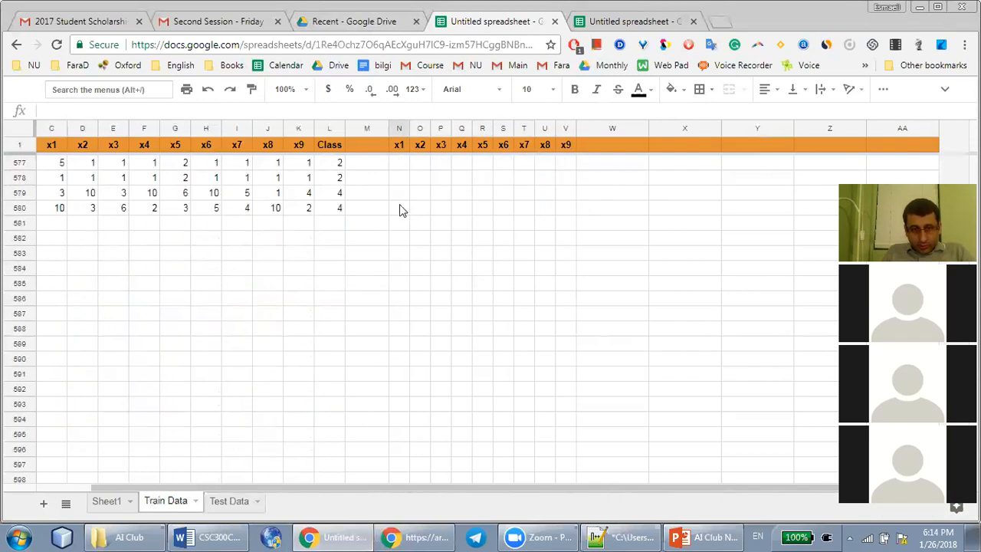
left_click(565, 214, "shift")
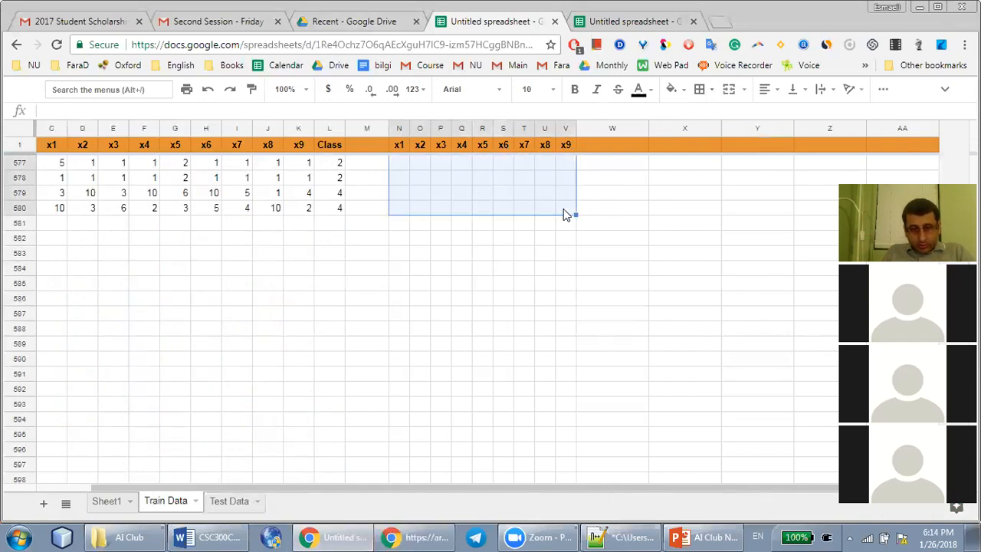
key("ctrl+v")
Paste the copied x1 to x9 test values beside the first training record, in N2:V2
scroll(500, 253, "up", 20)
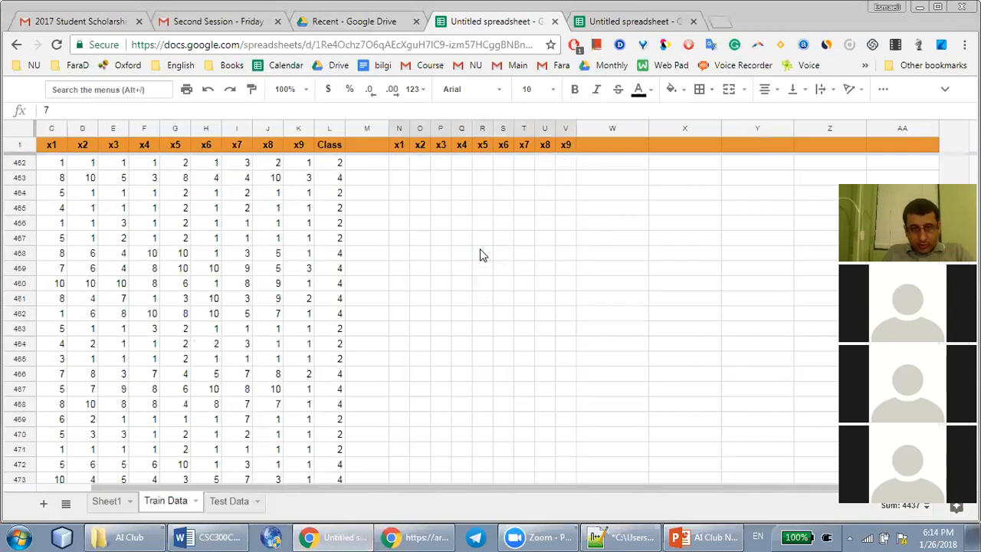
scroll(545, 250, "down", 12)
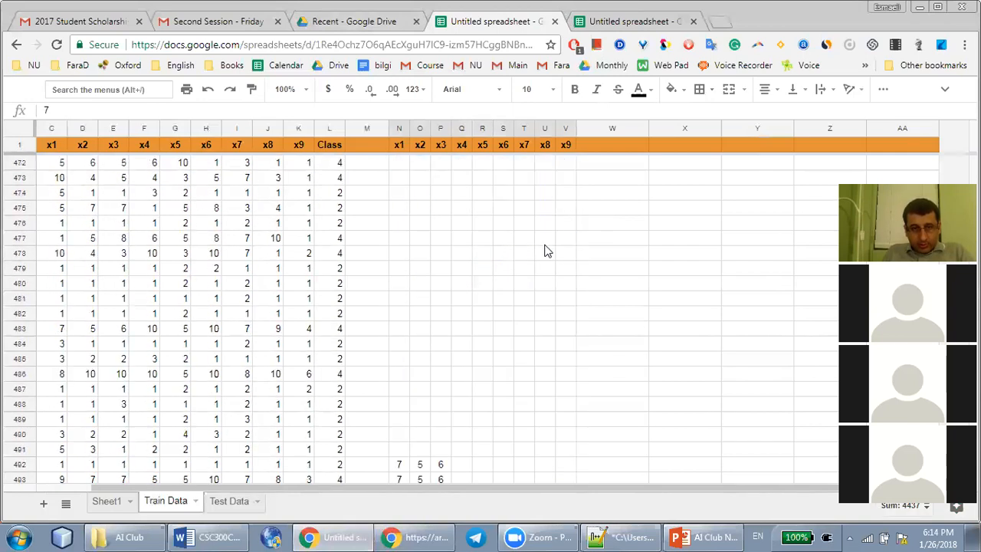
scroll(548, 252, "up", 8)
scroll(547, 252, "up", 20)
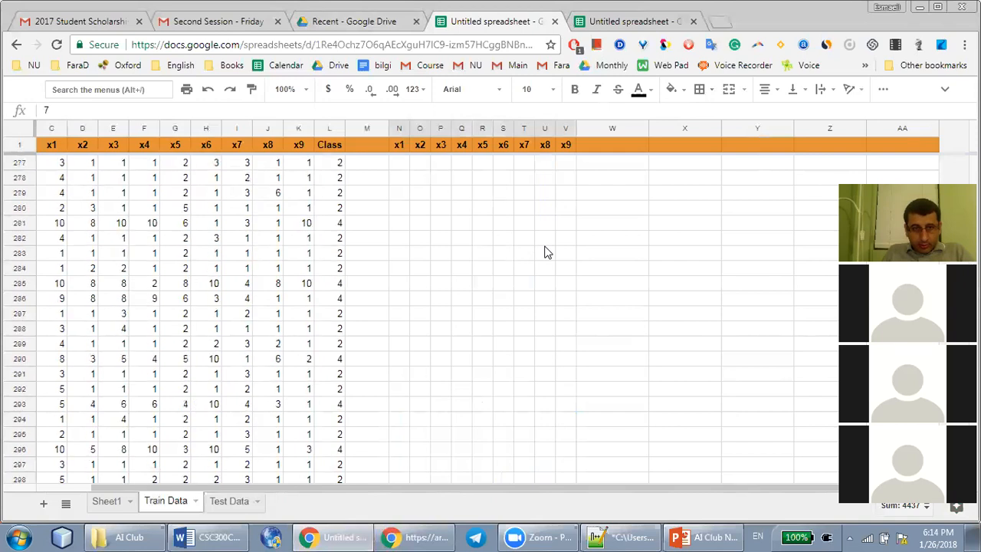
scroll(547, 252, "up", 15)
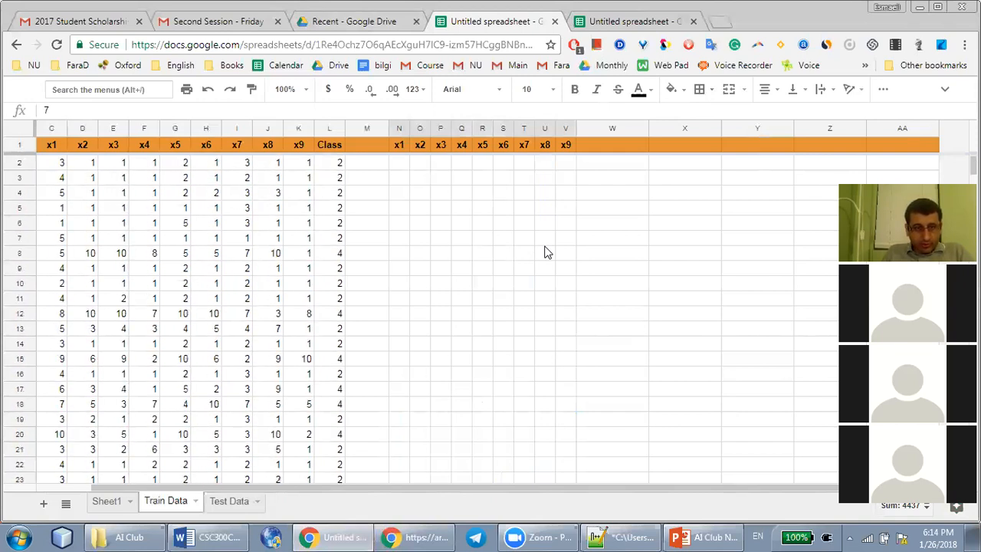
left_click(398, 163)
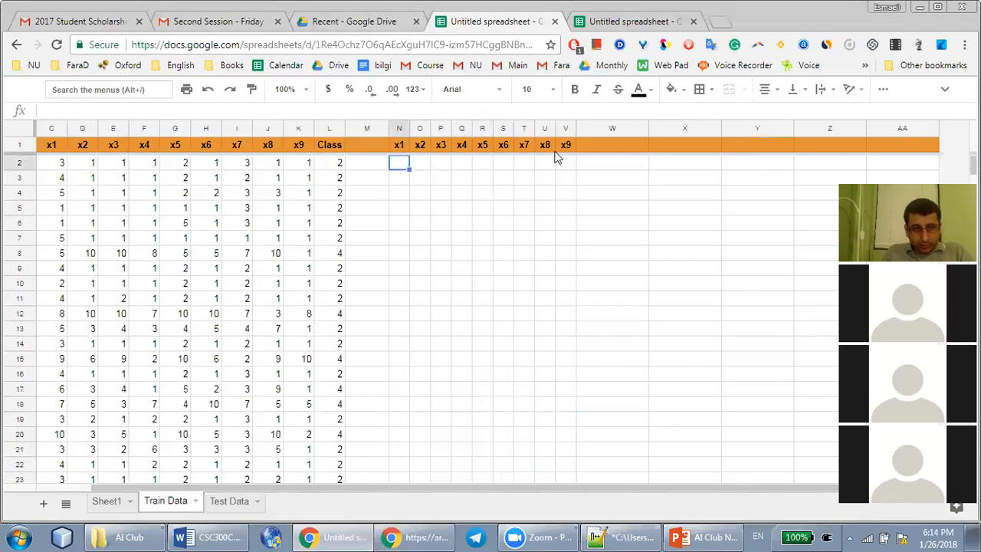
key("ctrl+v")
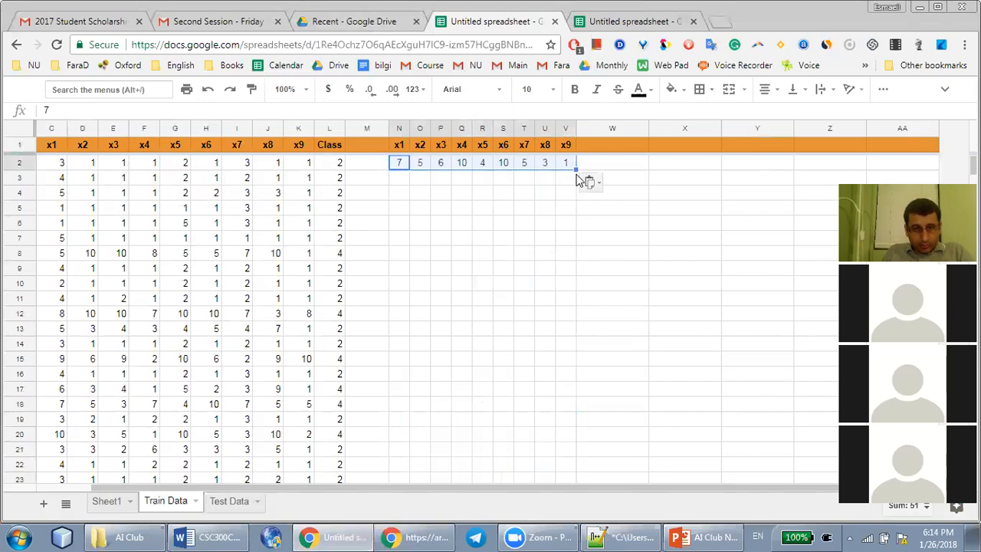
Fill the test values in N2:V2 down beside the training records
double_click(576, 169)
left_click_drag(576, 170, 590, 412)
scroll(562, 266, "down", 2)
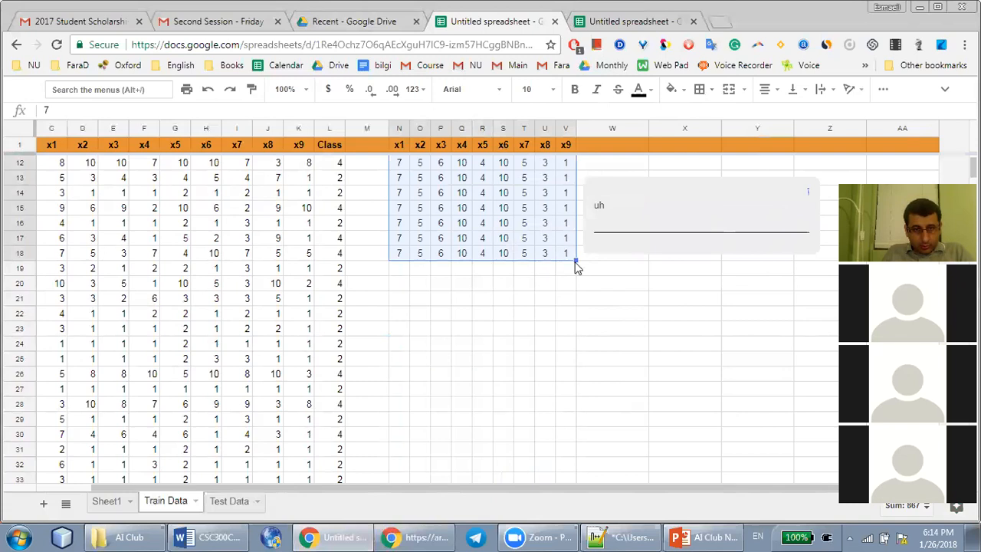
left_click_drag(577, 267, 531, 254)
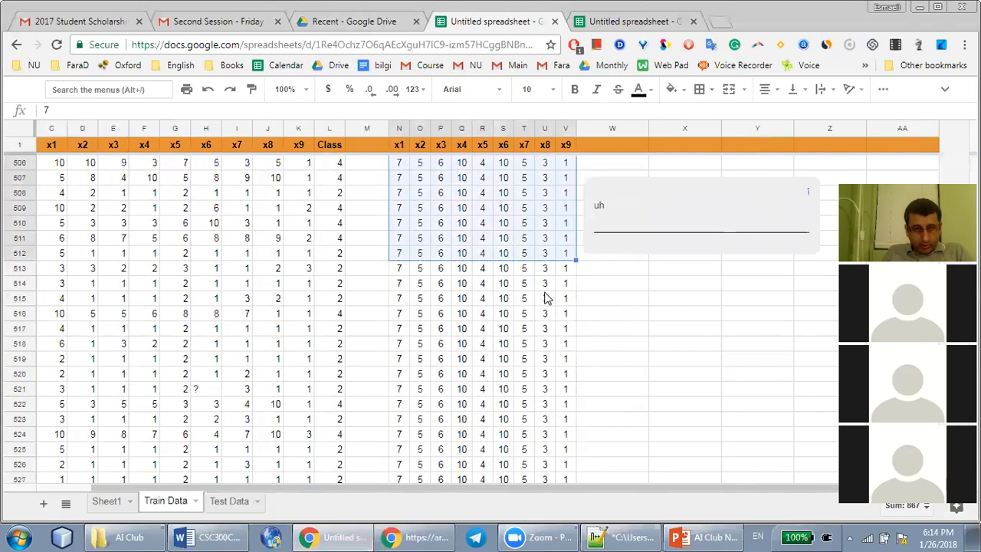
scroll(547, 297, "up", 20)
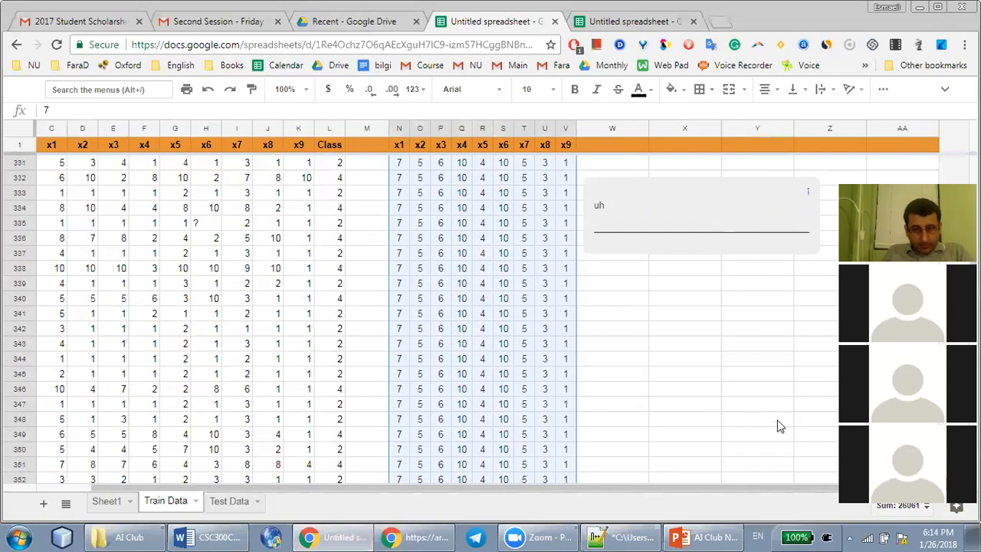
left_click(706, 331)
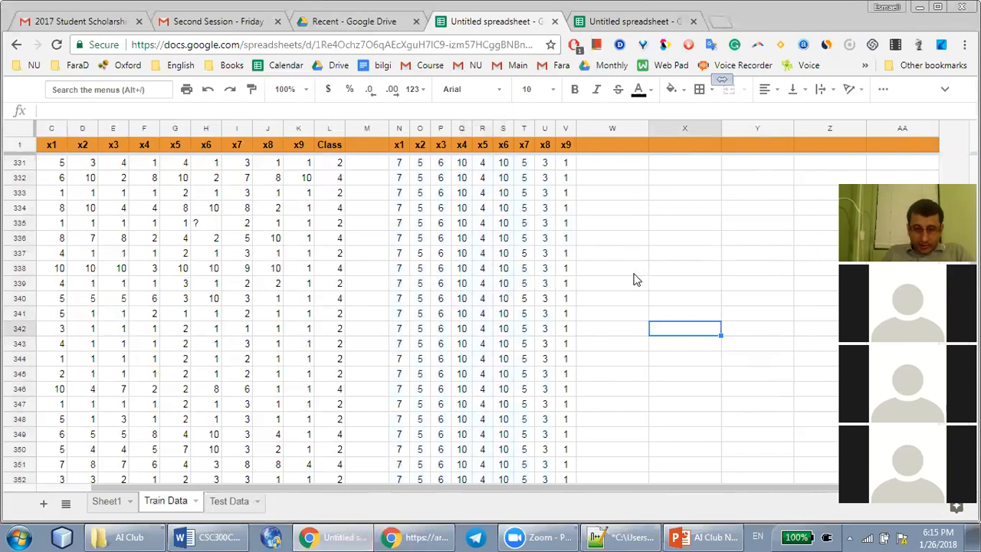
left_click(361, 150)
left_click(367, 164)
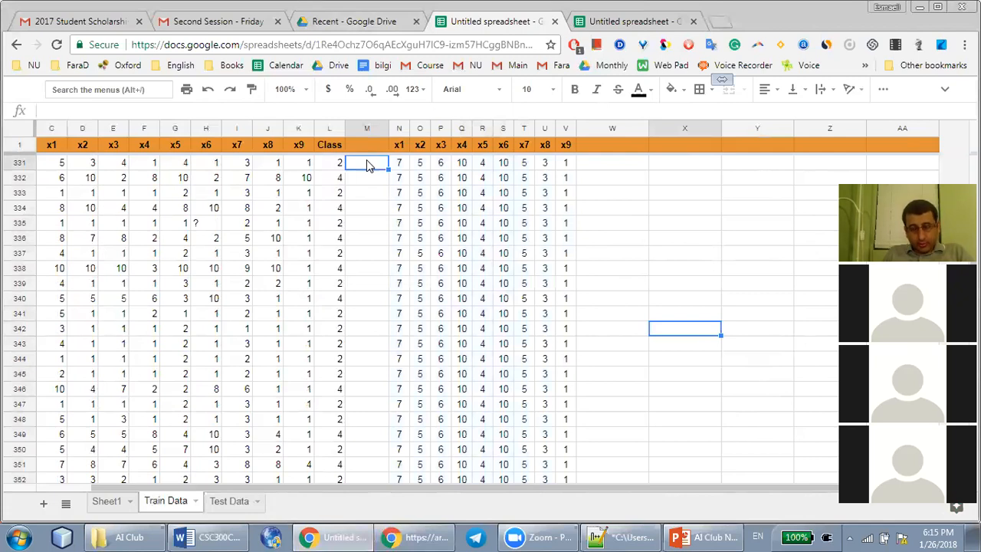
Clear the repeated test values from N3:V580, keeping only the set in row 2
scroll(368, 218, "up", 20)
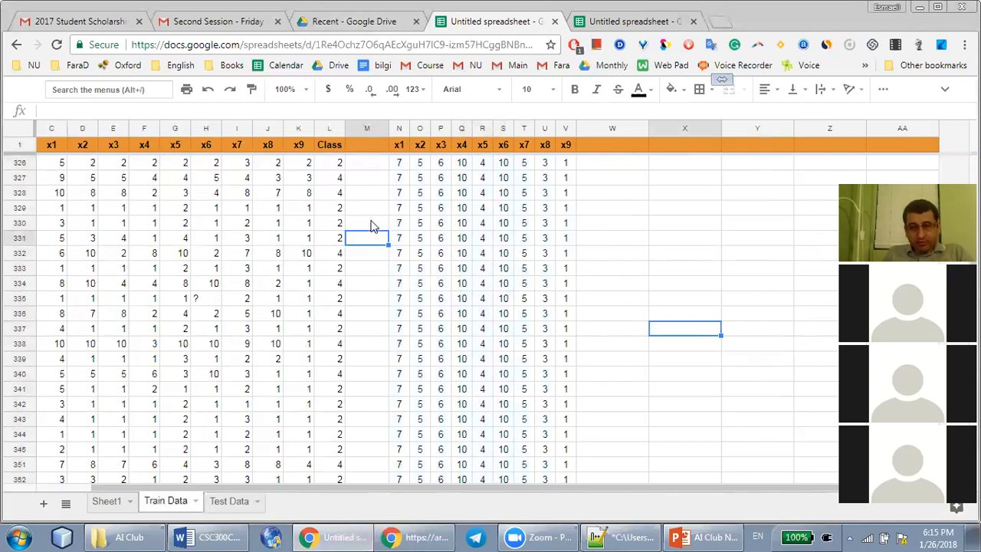
scroll(364, 270, "up", 20)
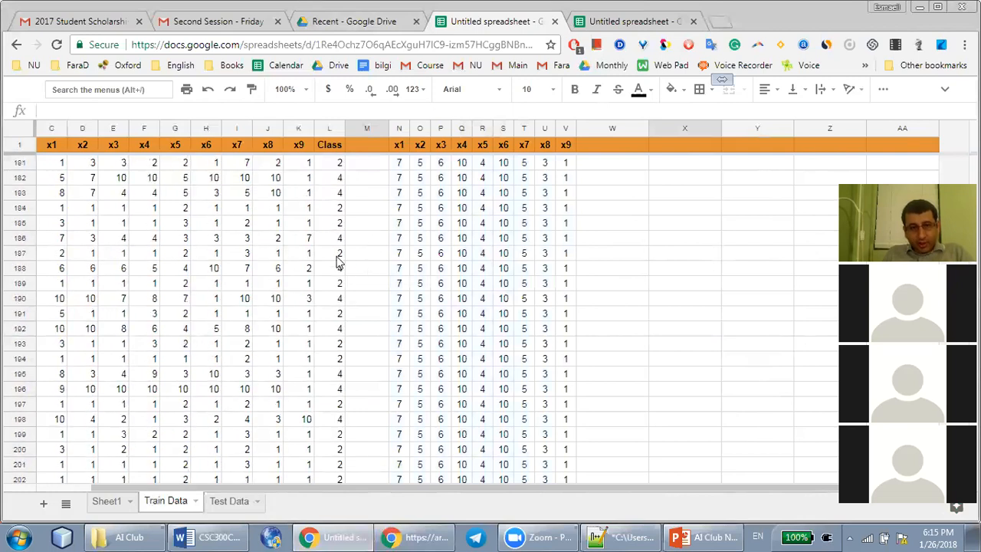
left_click(399, 165)
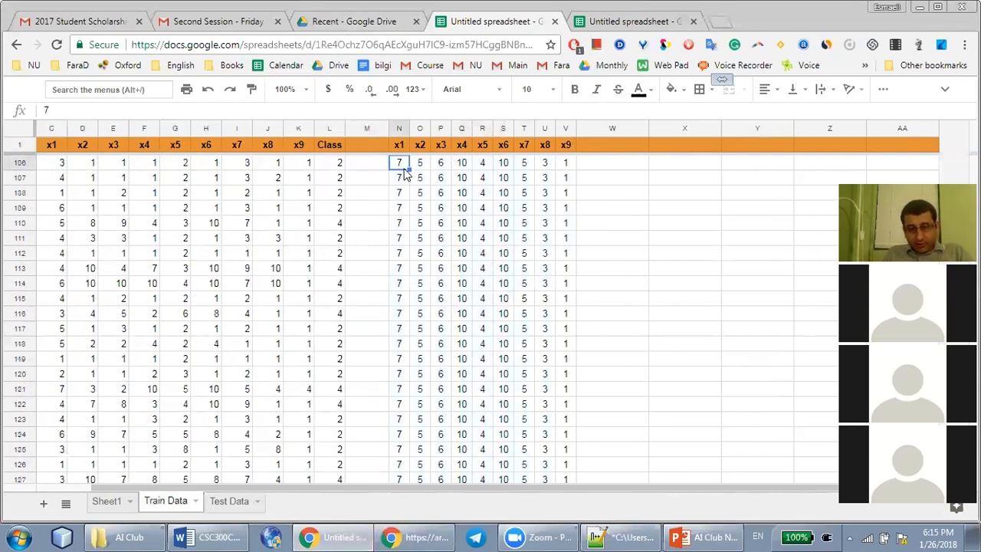
scroll(452, 176, "up", 20)
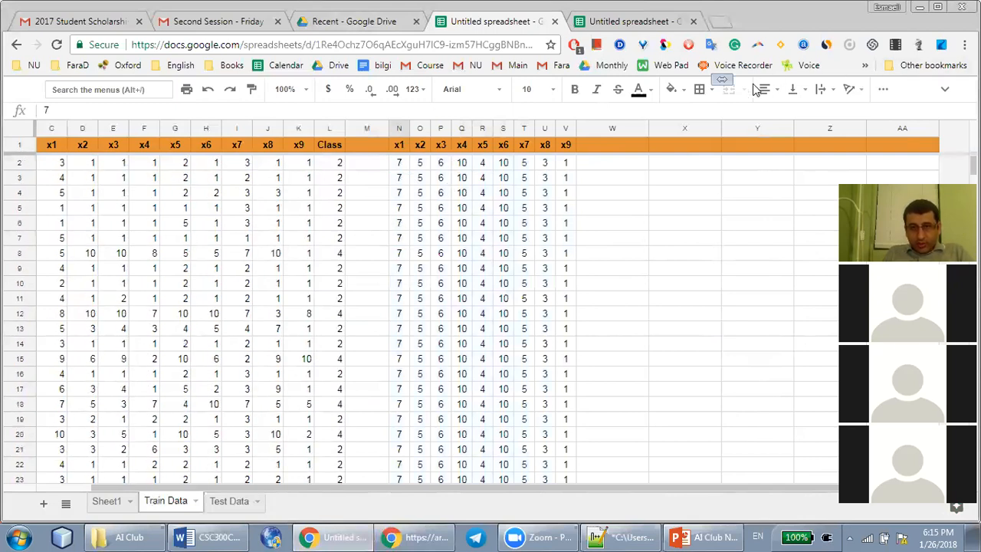
left_click(400, 178)
left_click(564, 178, "shift")
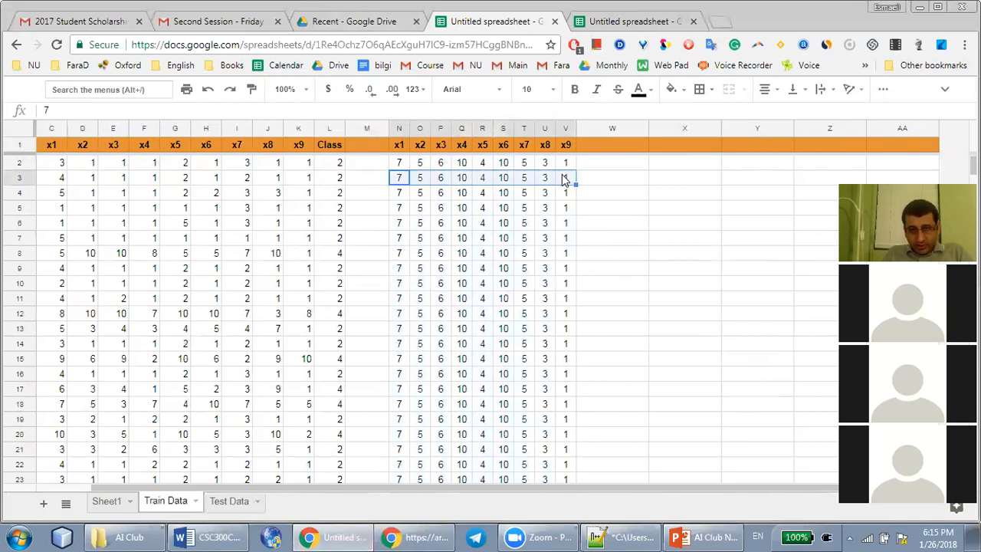
scroll(564, 291, "down", 20)
scroll(560, 299, "down", 20)
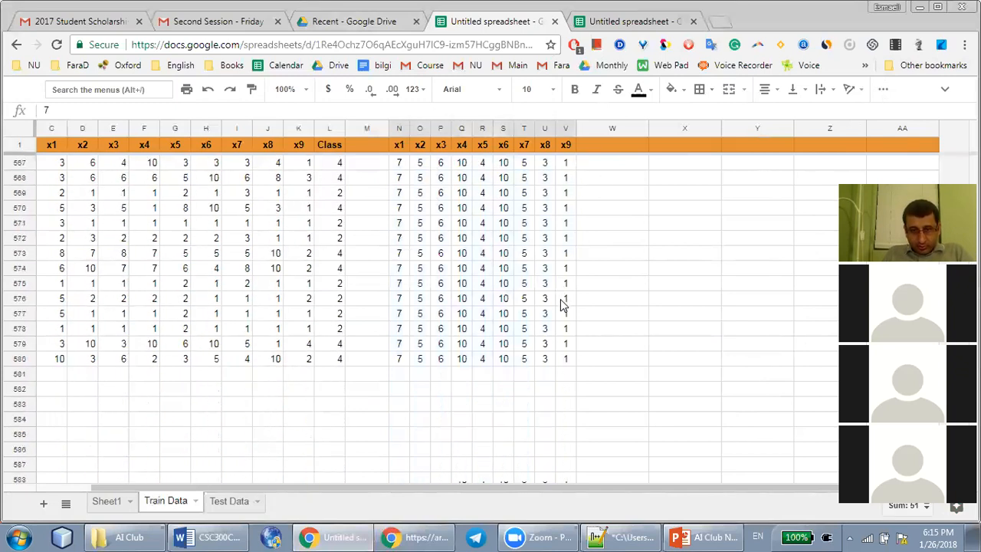
scroll(560, 301, "up", 12)
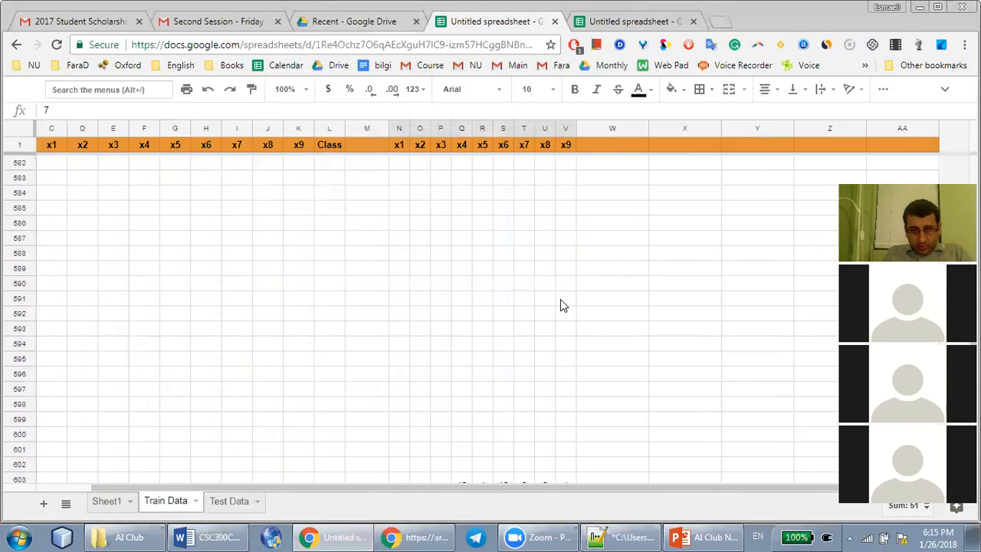
left_click(572, 358, "shift")
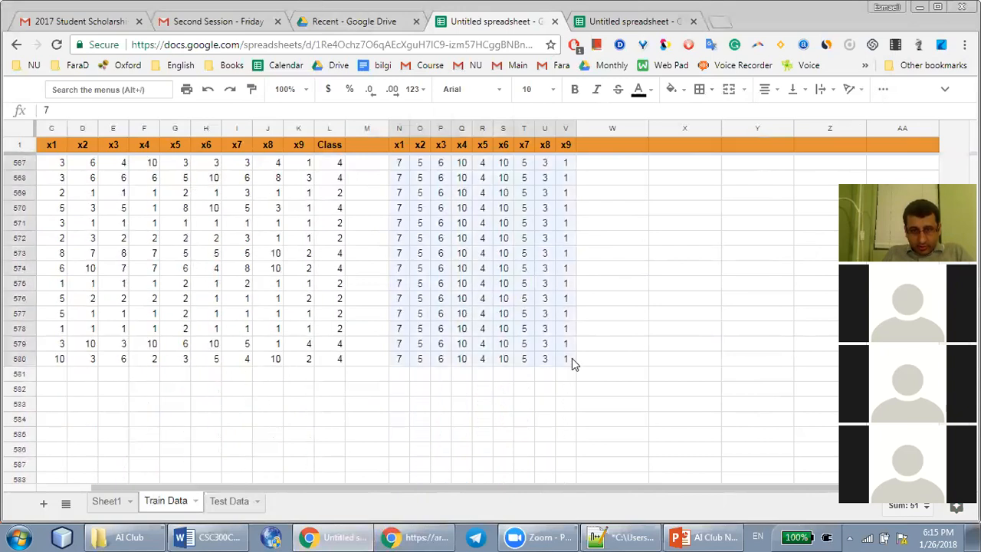
scroll(572, 358, "up", 20)
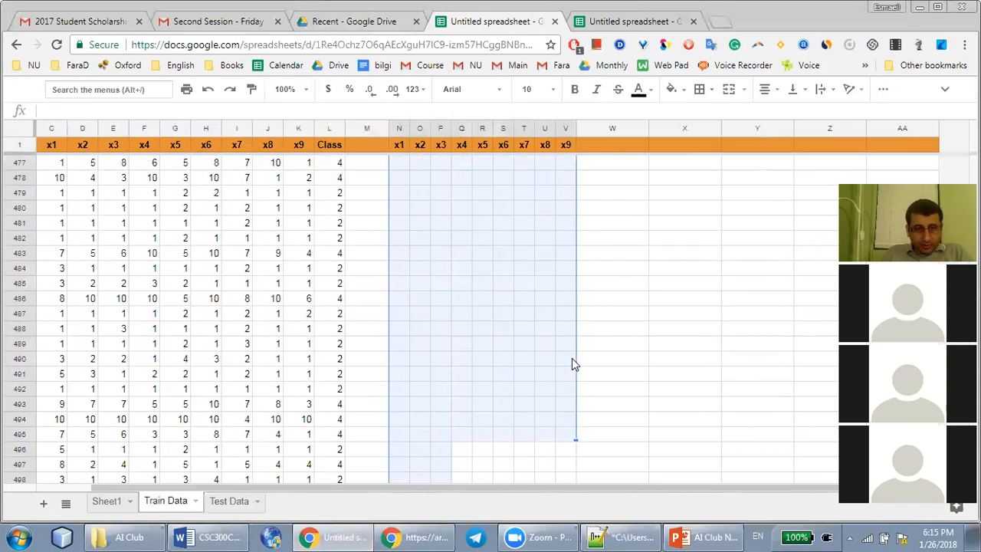
Insert a blank row above row 2 and move the test values from N3:V3 up into N2:V2
scroll(572, 358, "up", 20)
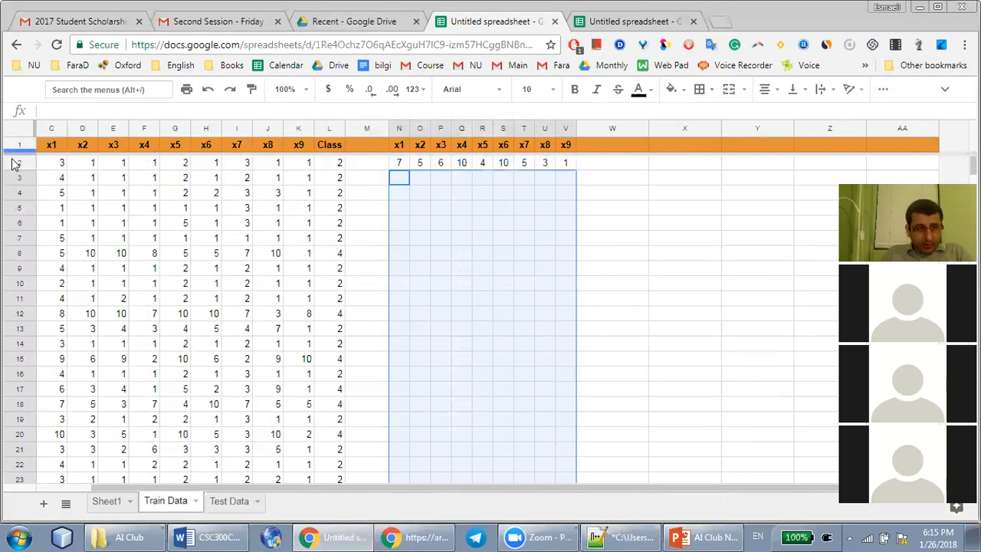
right_click(18, 167)
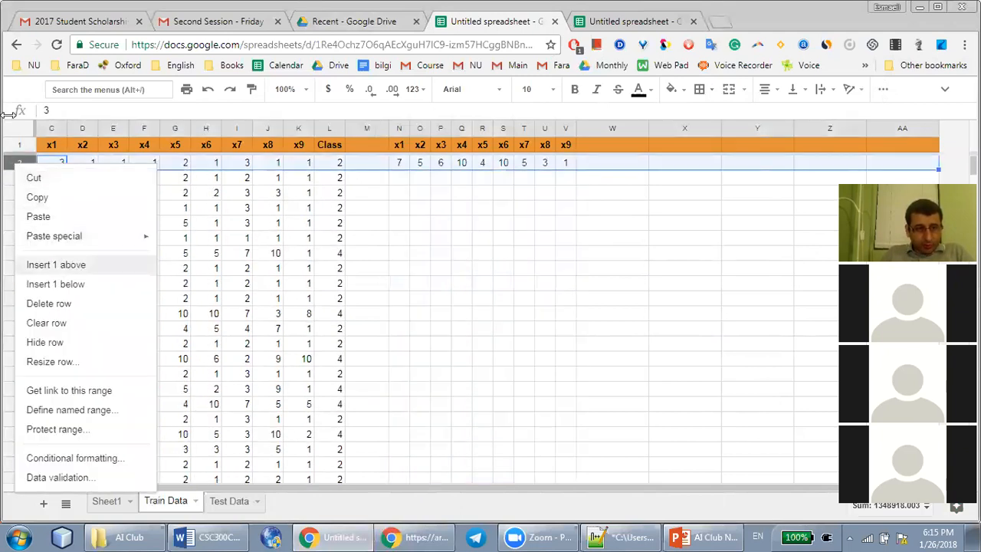
left_click(68, 269)
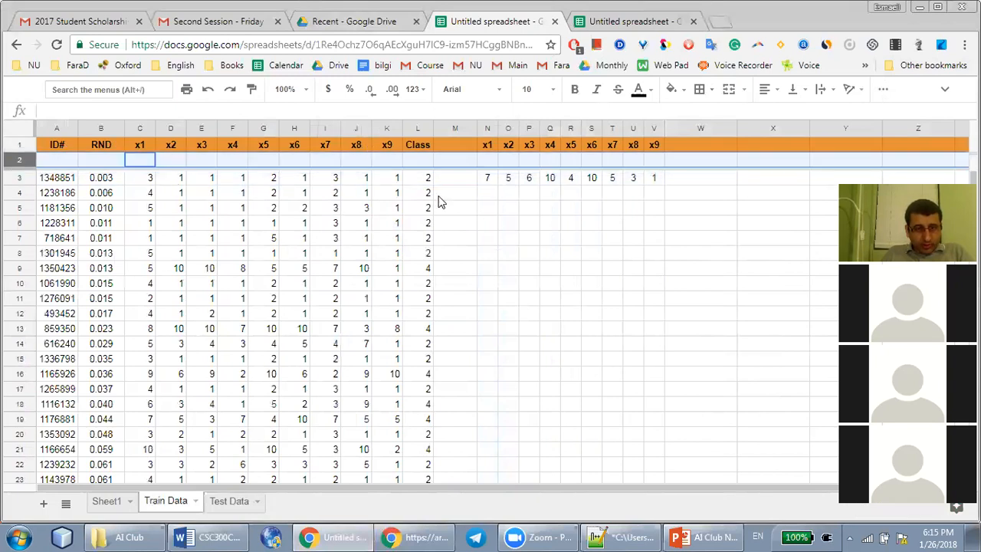
left_click(489, 179)
key("ctrl+x")
left_click(489, 163)
key("ctrl+v")
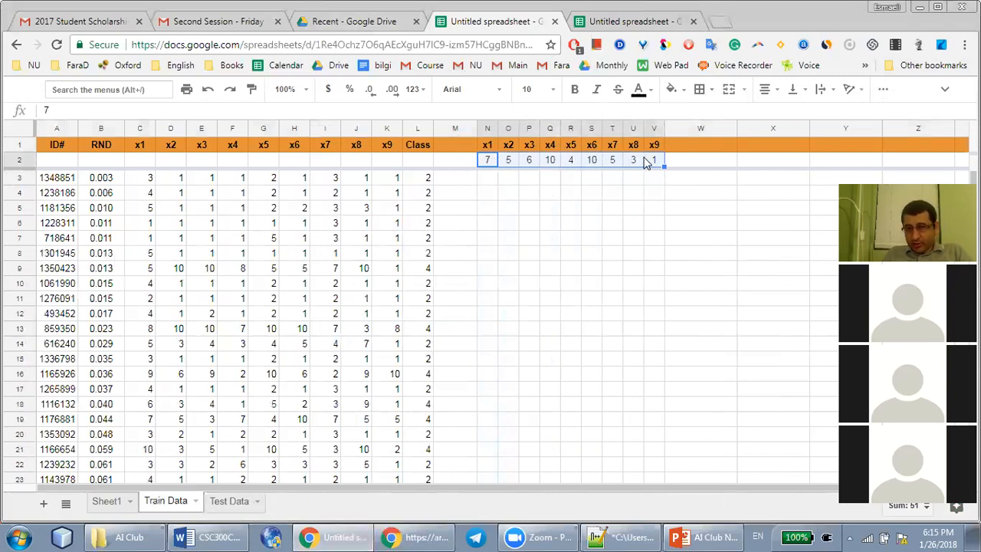
Enter "?" as the header in W1 for the test record's unknown class
left_click(689, 147)
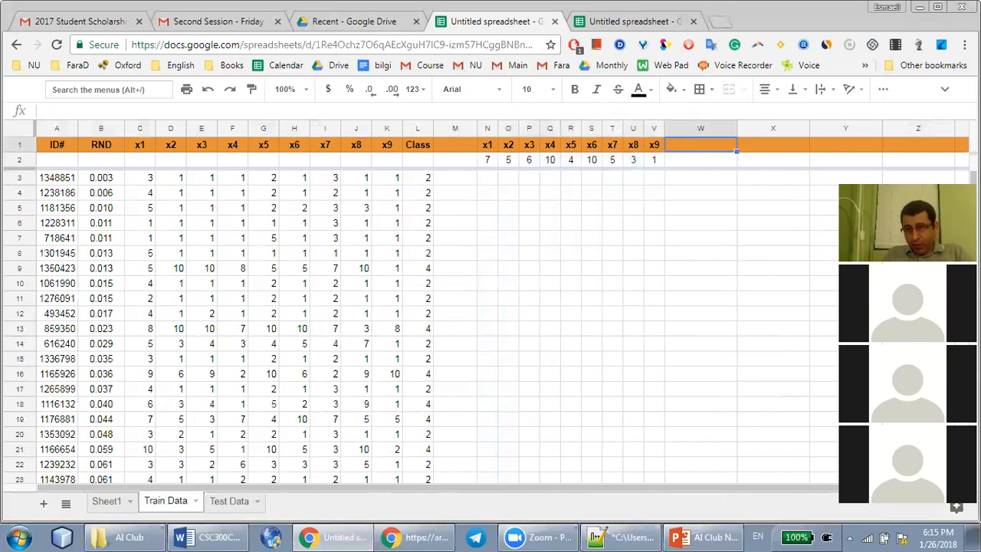
type("?")
key("Return")
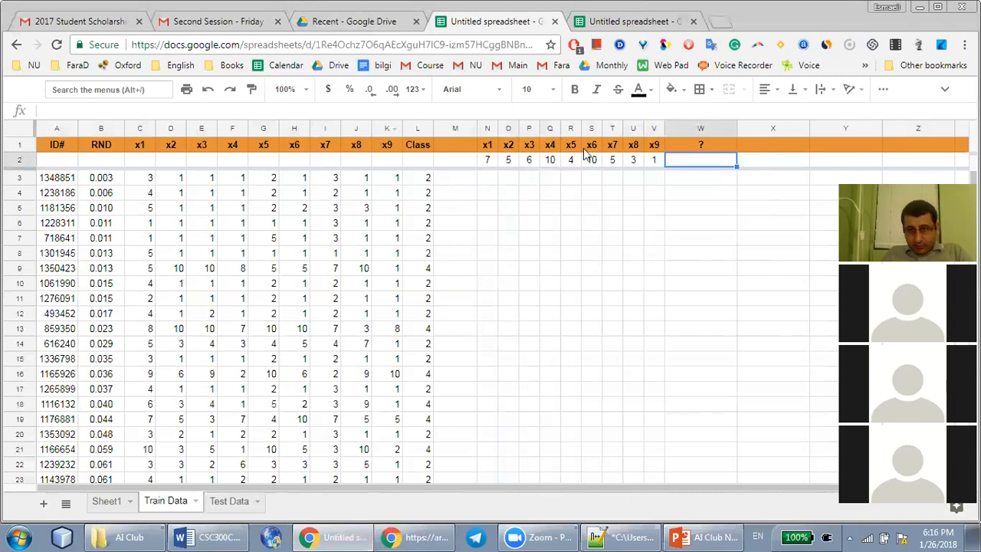
Enter the squared-difference formula =(C3-N2)^2 in N3 for the first training record's x1
left_click(492, 180)
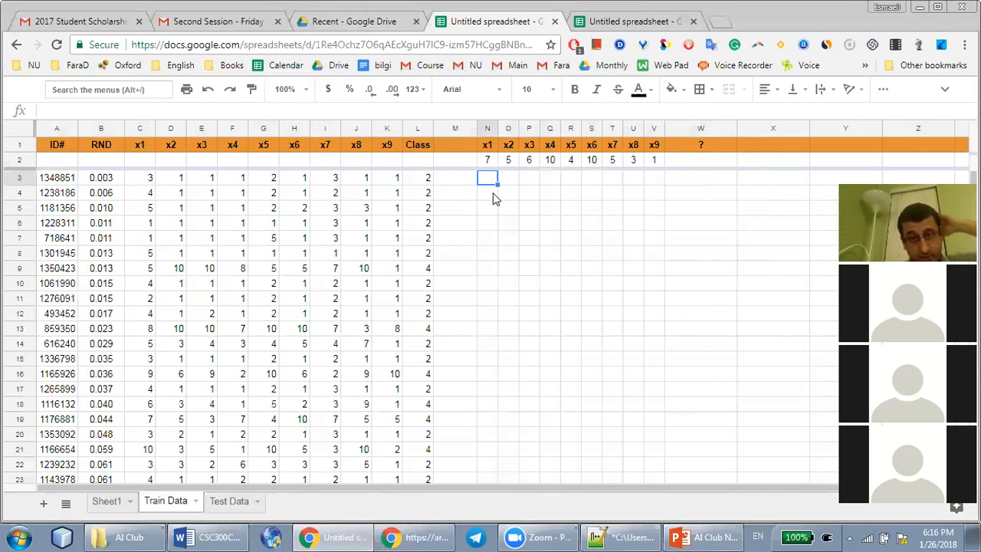
type("=")
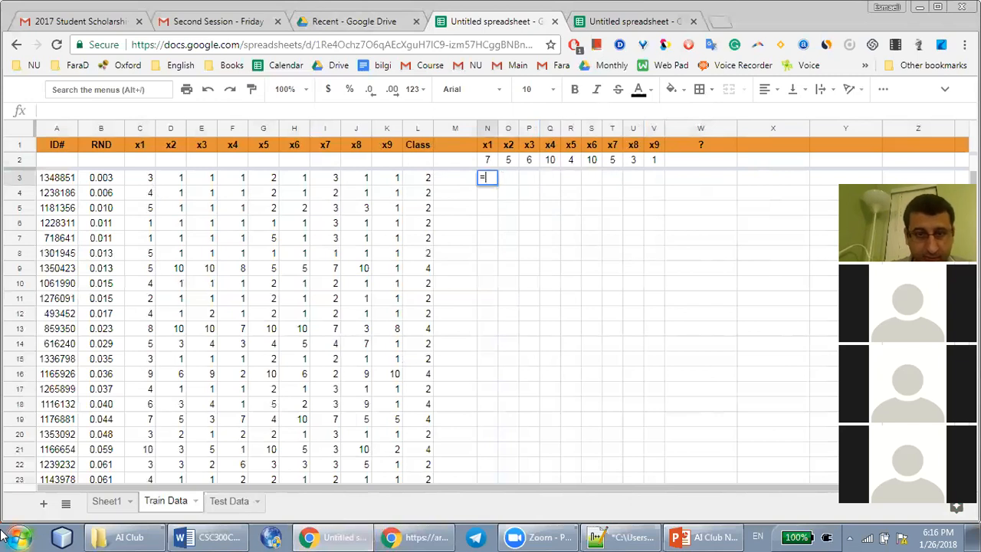
type("=")
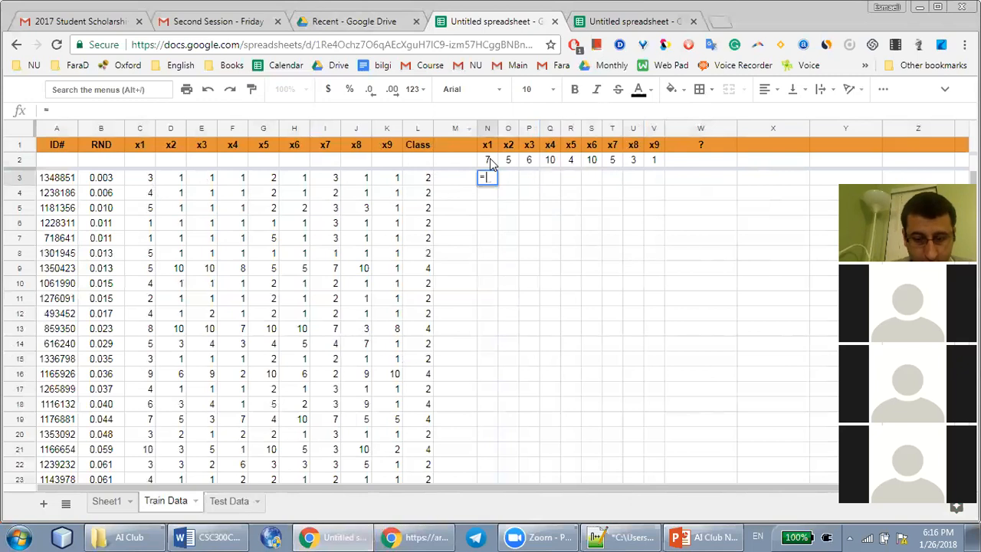
type("(")
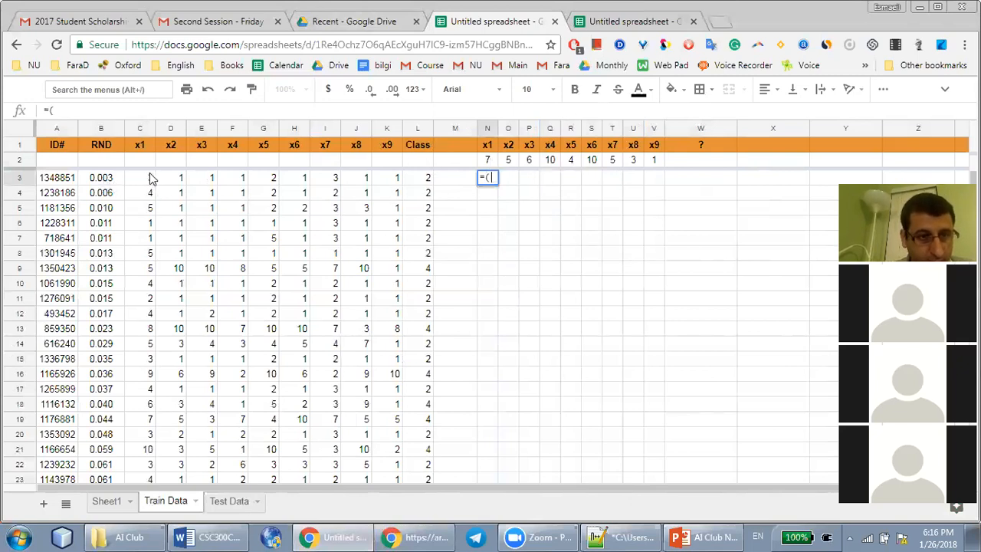
left_click(150, 178)
type("-")
left_click(490, 163)
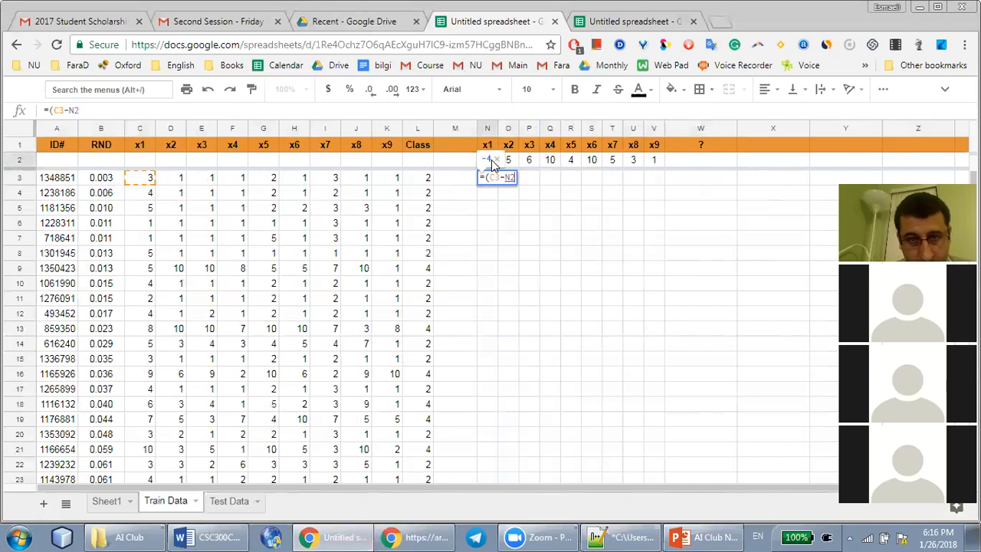
type(")")
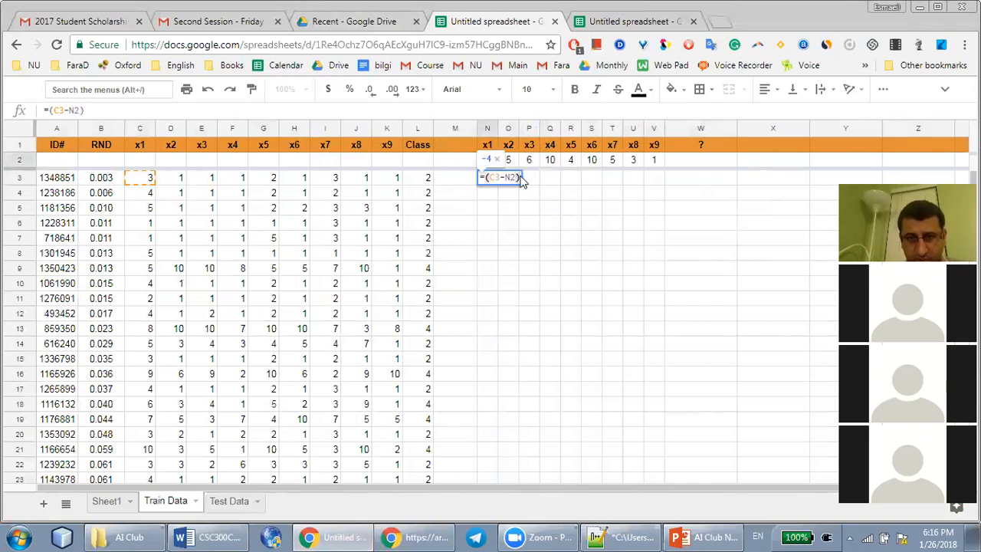
type("^2")
key("Return")
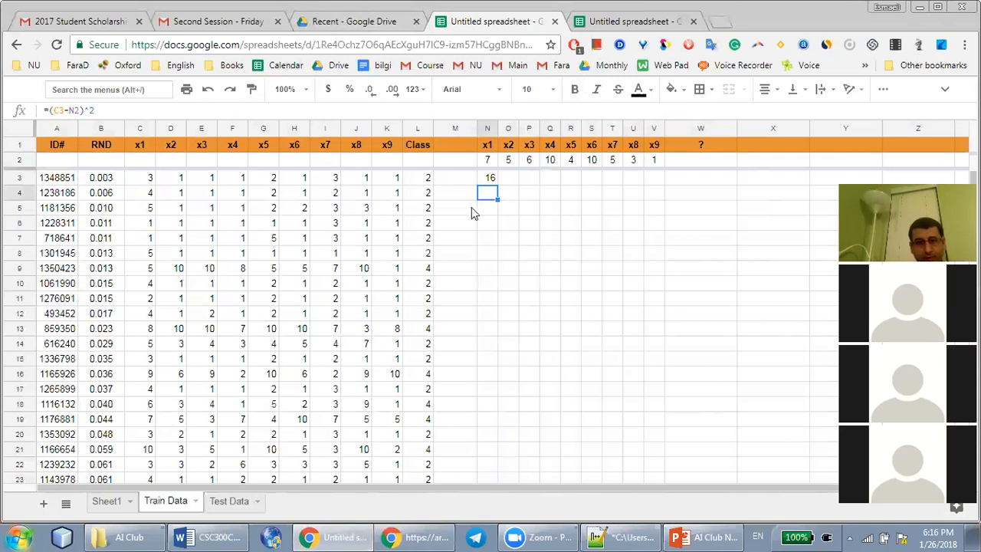
Fill the squared-difference formula from N3 across to V3, covering x2 to x9
left_click(490, 179)
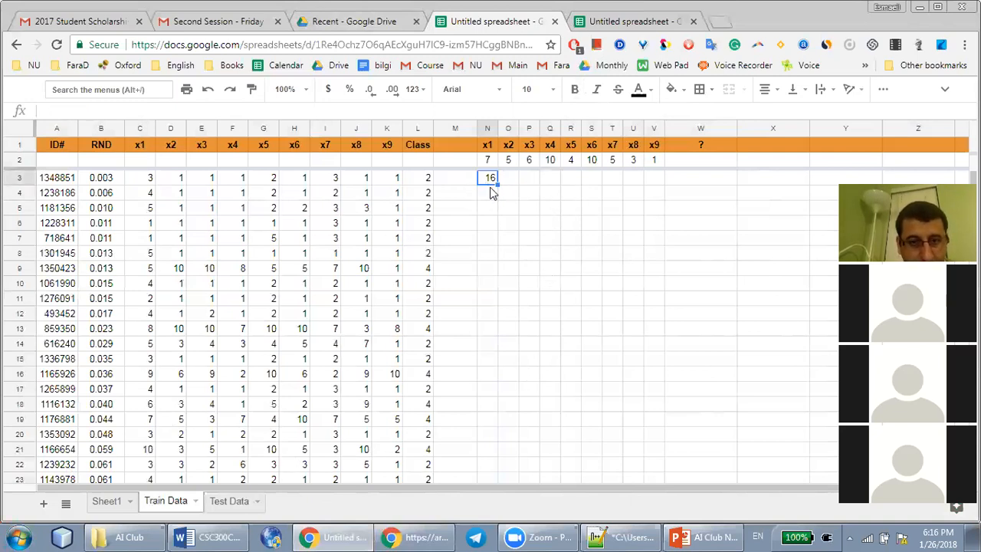
left_click_drag(497, 182, 653, 178)
left_click(510, 182)
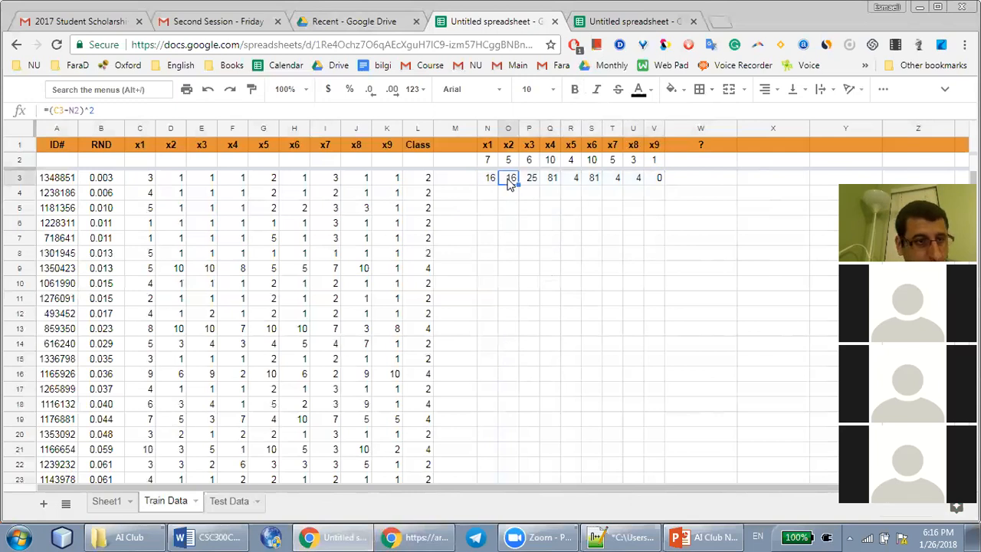
Check the copied formula in O3 and the x3 values in P2 and E3 that the neighbouring difference compares
double_click(509, 180)
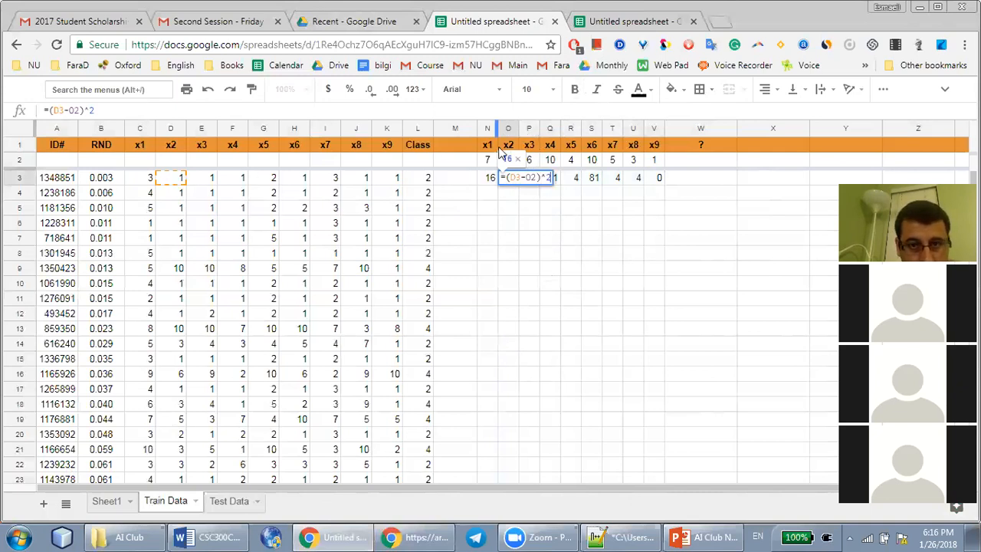
left_click(528, 207)
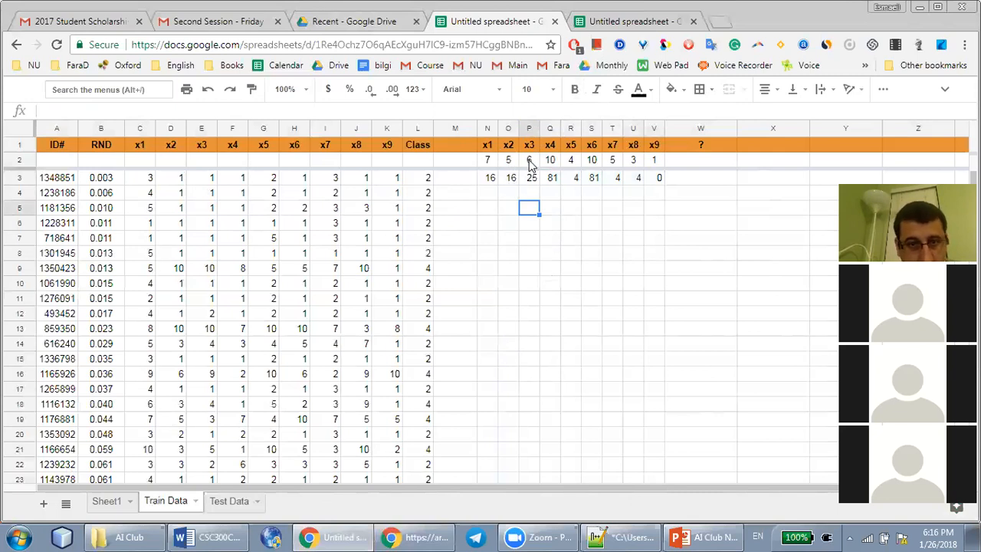
left_click(529, 163)
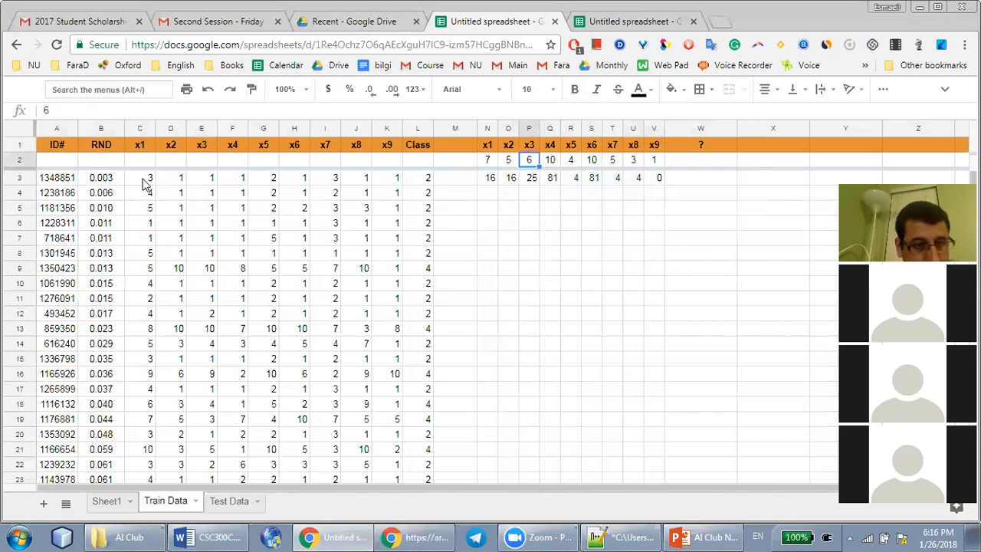
left_click(201, 181)
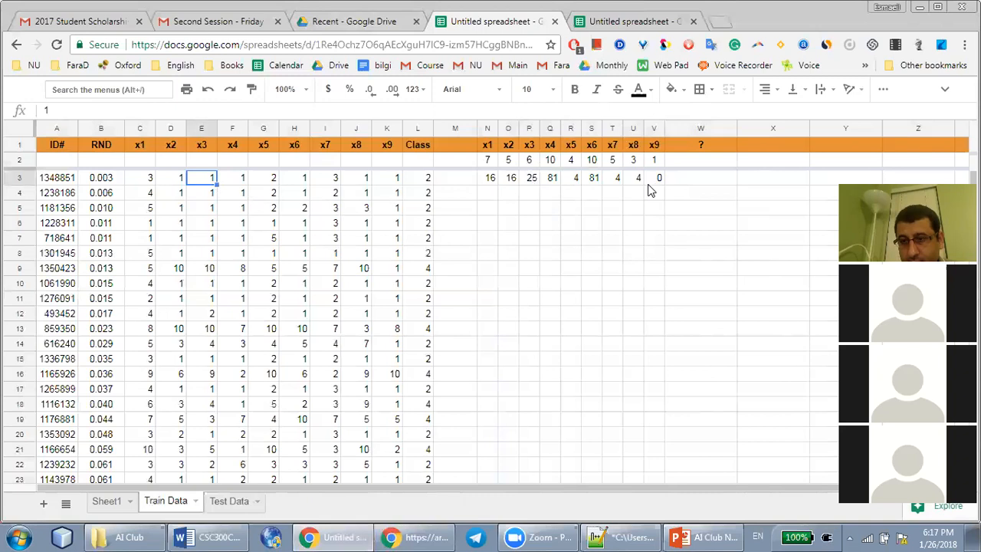
Insert a new column between the test record's x9 and "?" columns and give it the header "Sum"
right_click(704, 128)
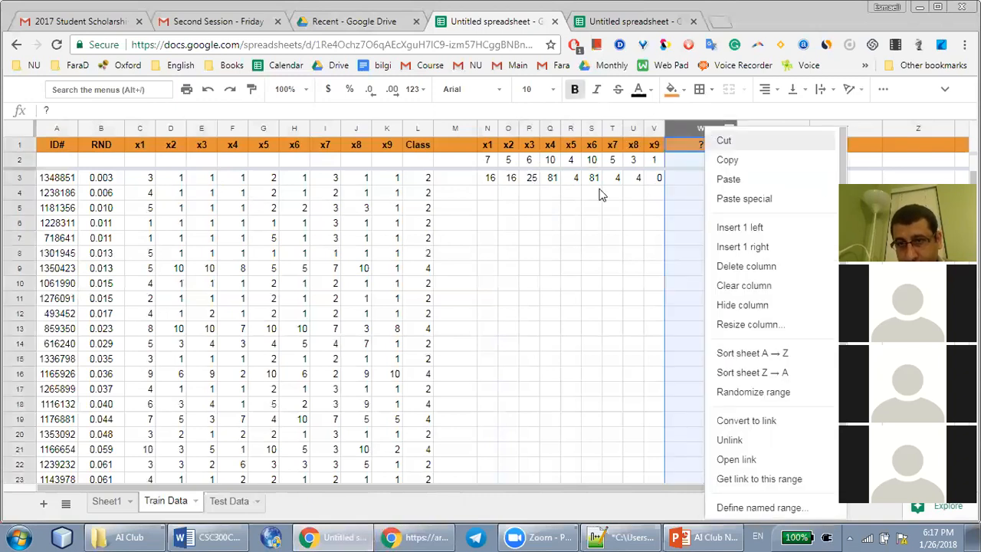
left_click(740, 228)
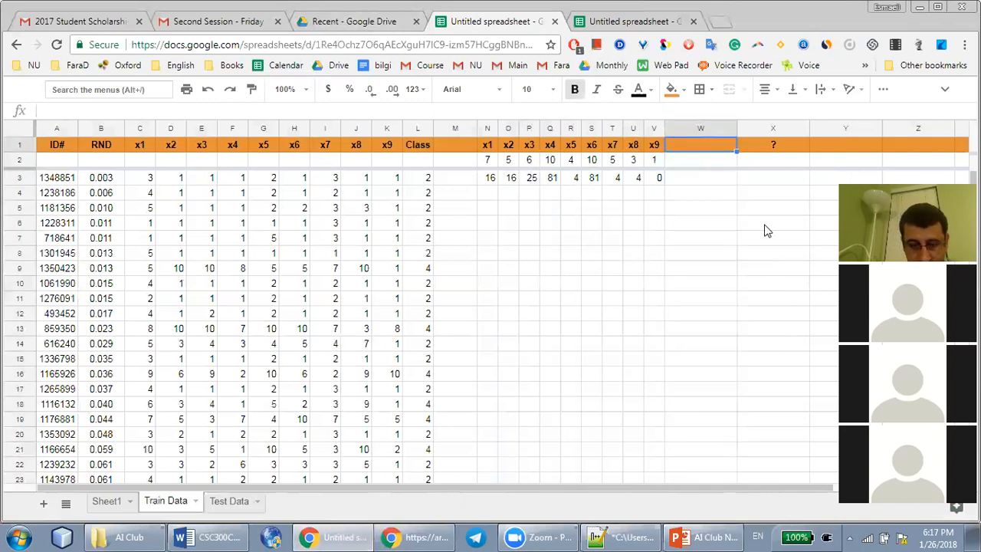
type("Sum")
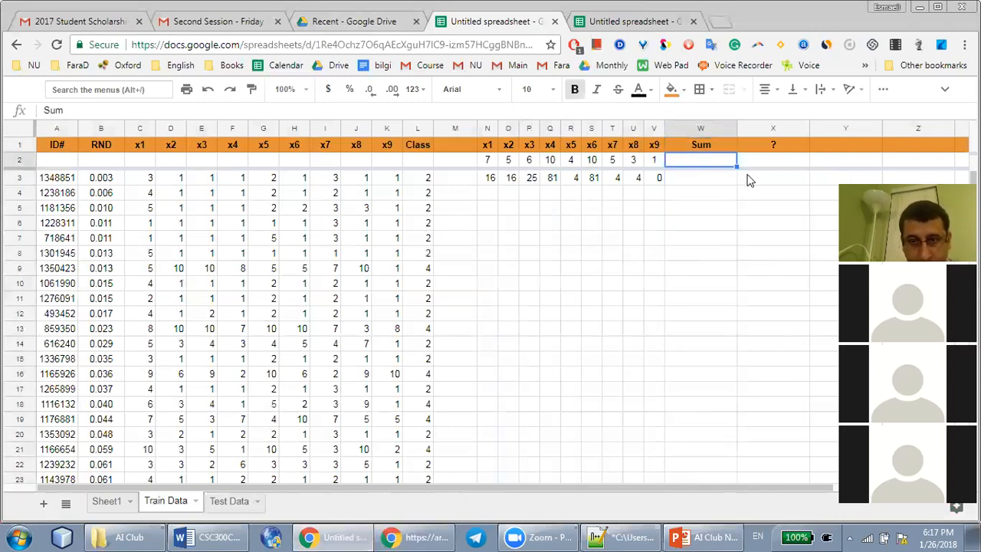
type("=")
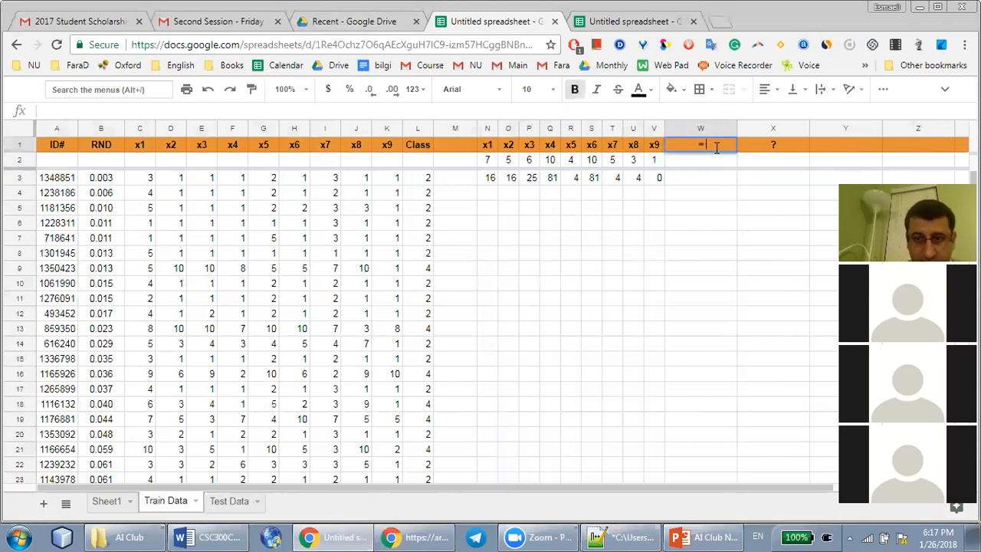
Change the header in W1 to "Sum = Dist^2"
key("BackSpace")
type("Sum /")
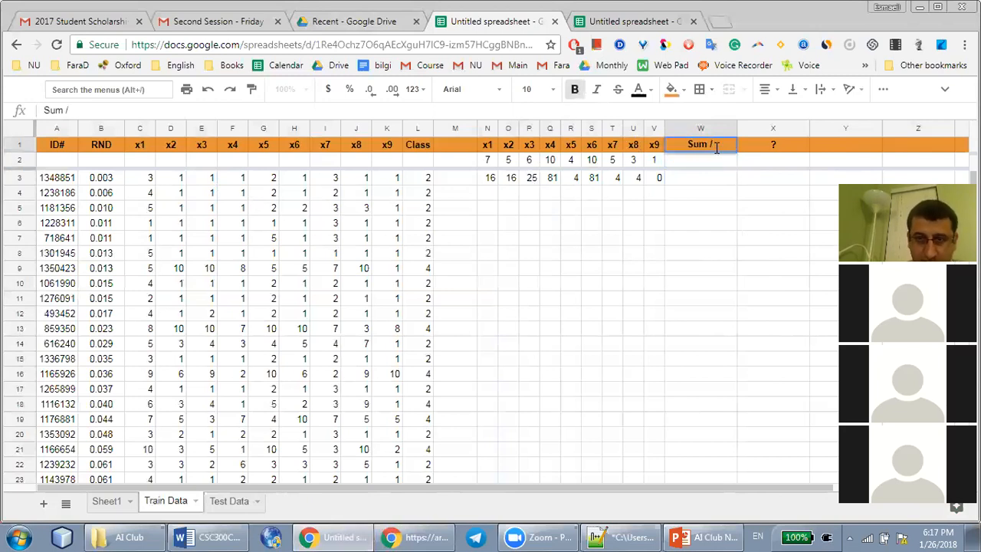
key("BackSpace")
type("= Dist^")
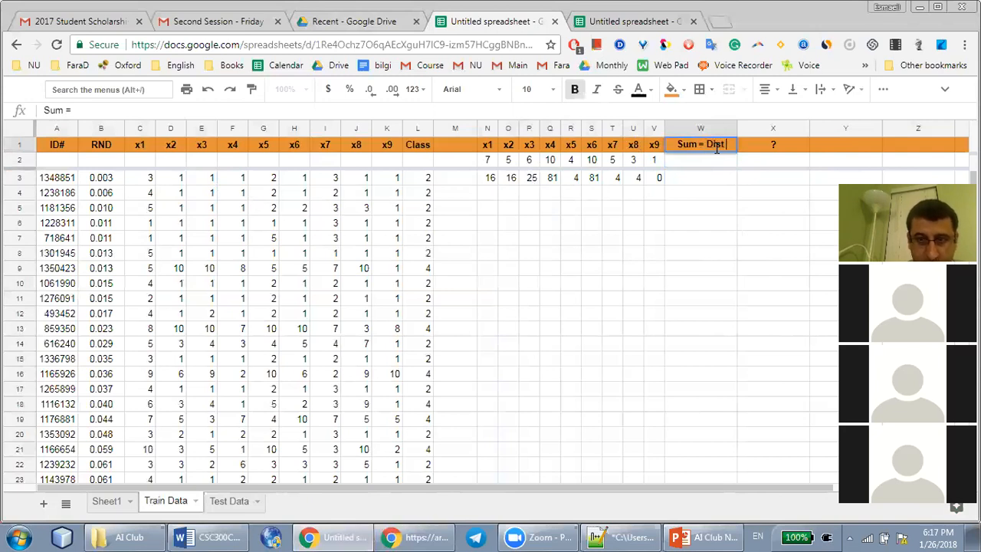
type("2")
key("Return")
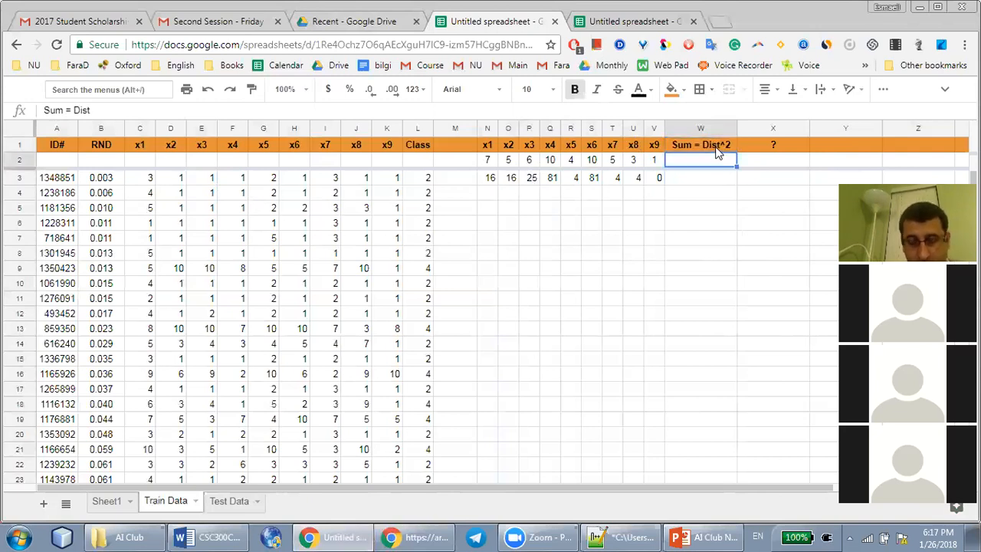
Enter =sum(N3:V3) in W3 to total the first training record's squared differences, and centre the cell
left_click(696, 184)
type("=")
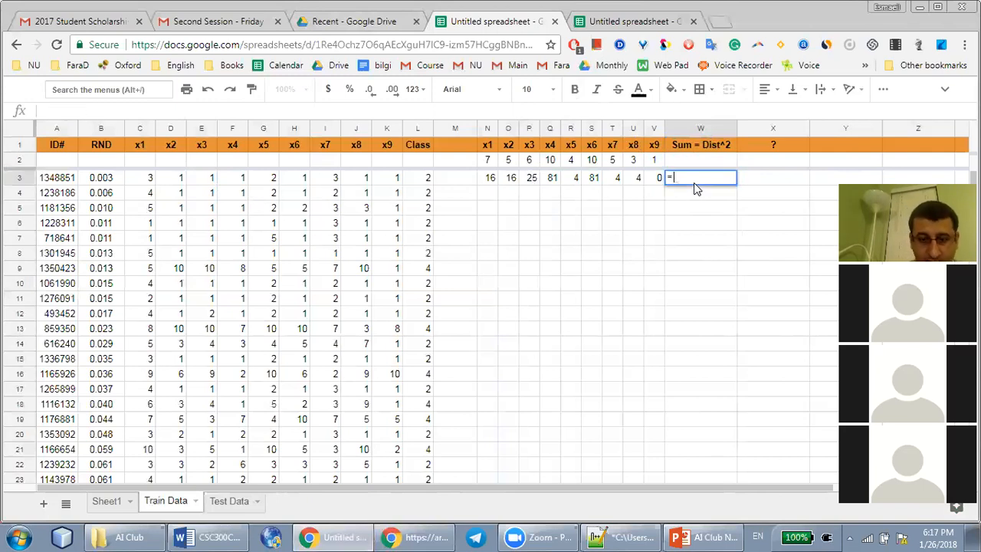
type("sum(")
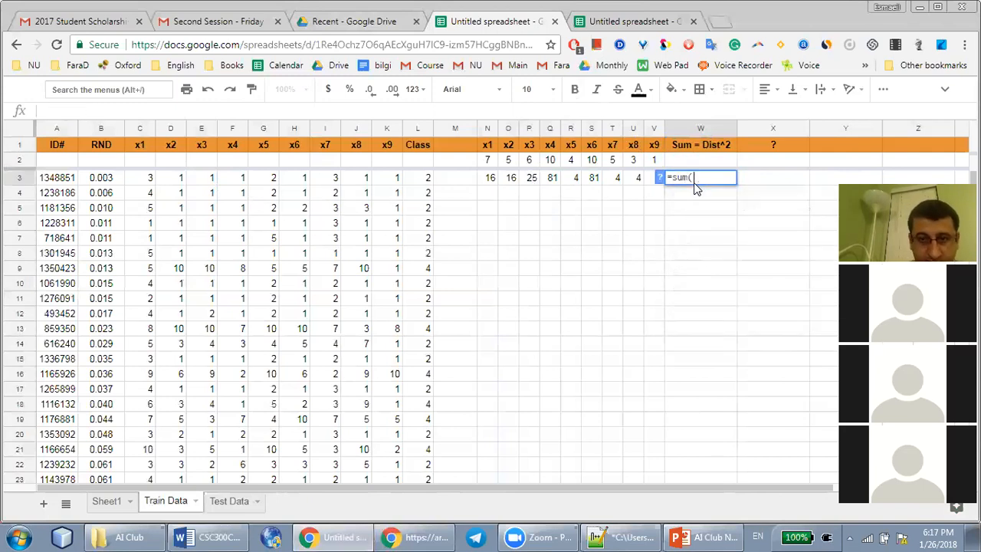
left_click_drag(486, 180, 661, 178)
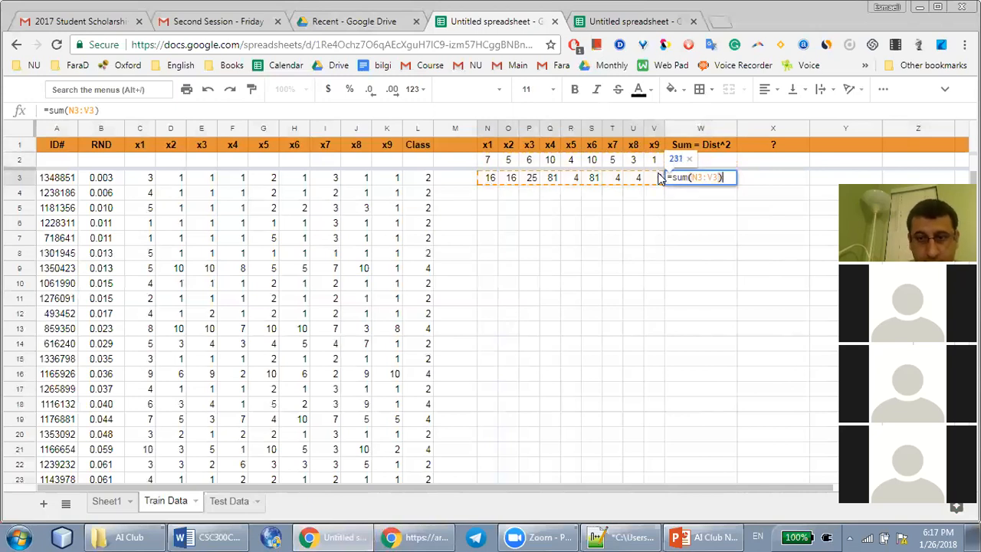
key("Return")
left_click(727, 184)
key("ctrl+shift+e")
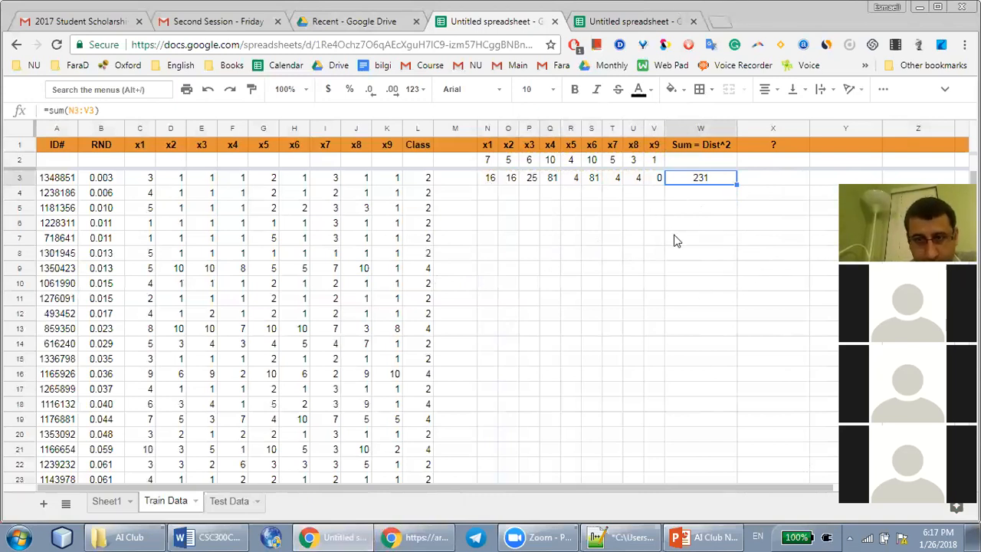
Wrap the total in W3 in a square root so the formula reads =sqrt(sum(N3:V3))
double_click(691, 177)
type("sqrt")
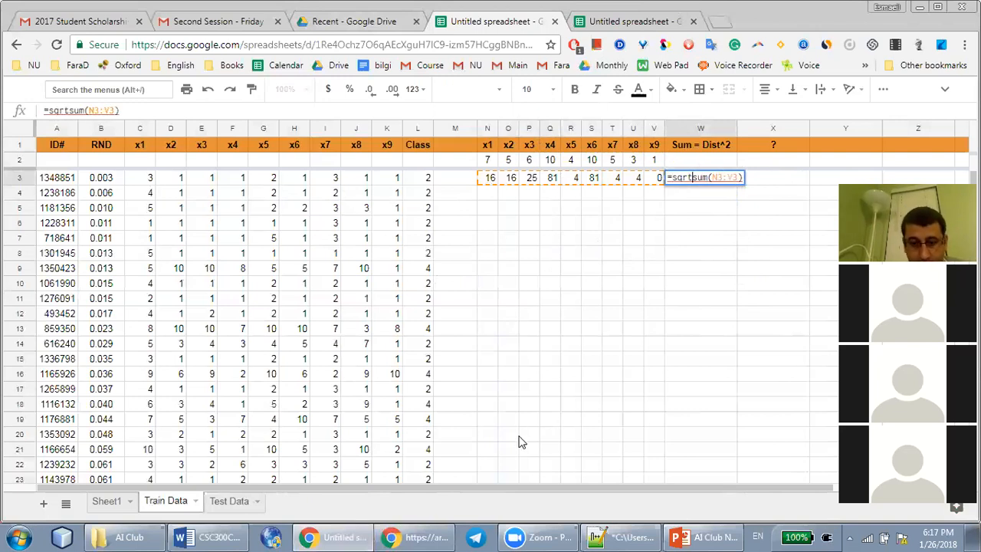
type("(")
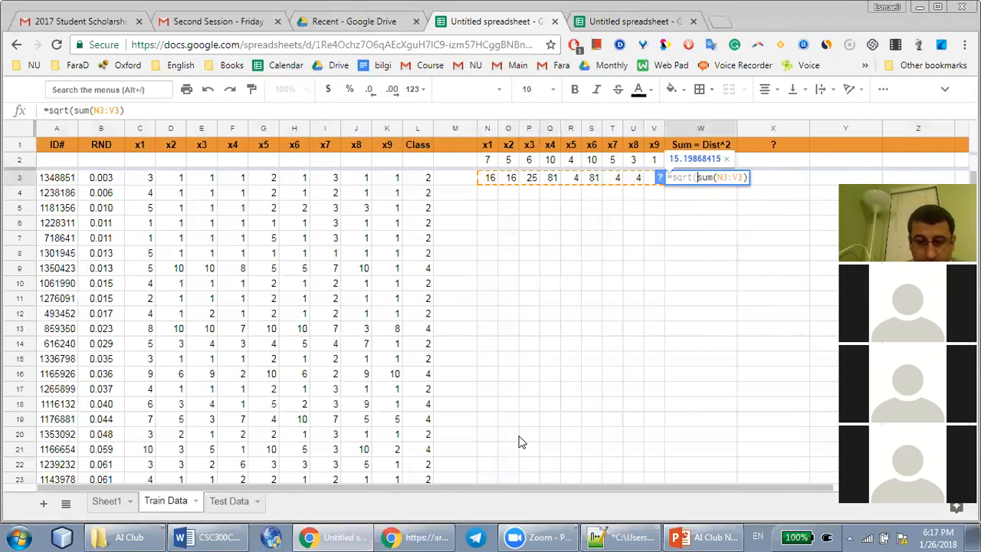
type(")")
key("Return")
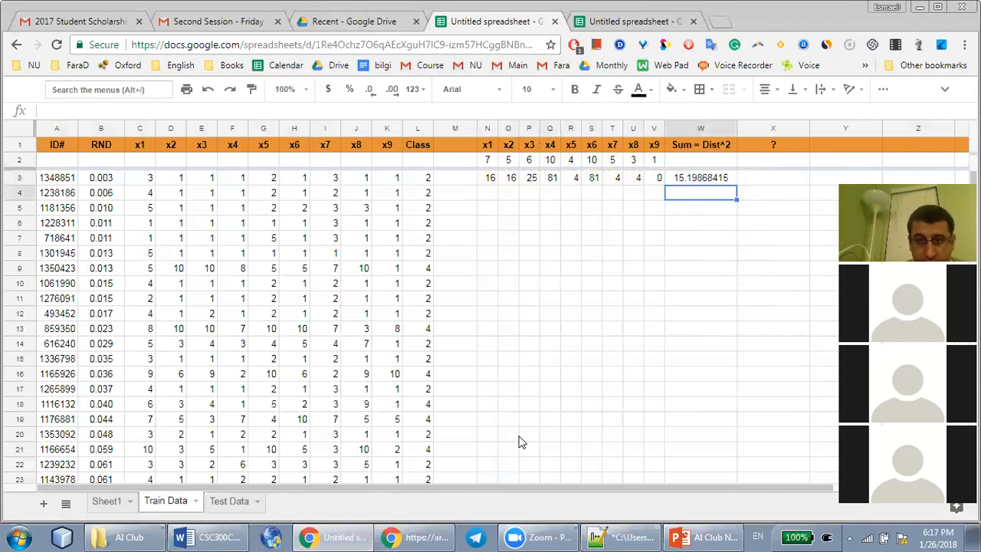
Shorten the header in W1 to "Sum = Dist"
left_click(712, 146)
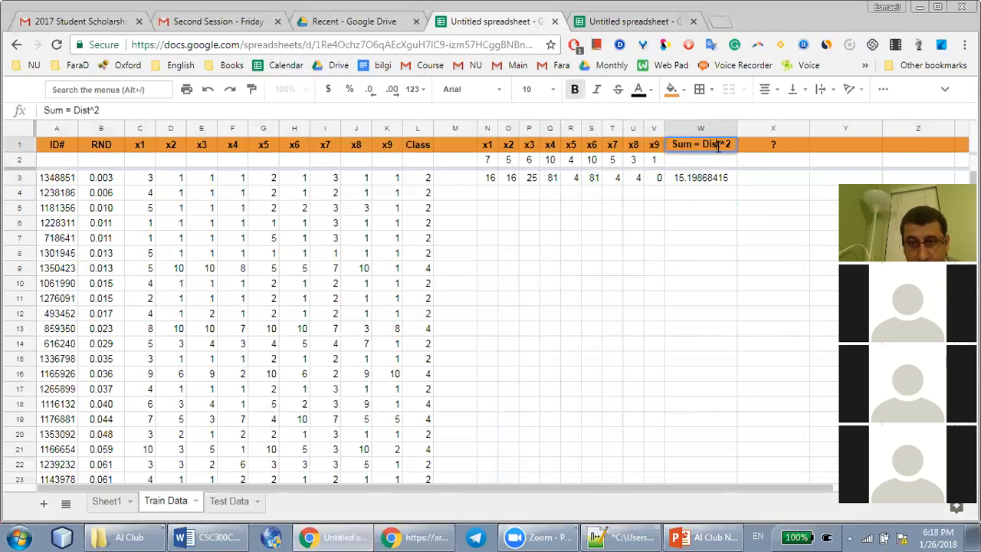
double_click(729, 144)
key("BackSpace")
key("BackSpace")
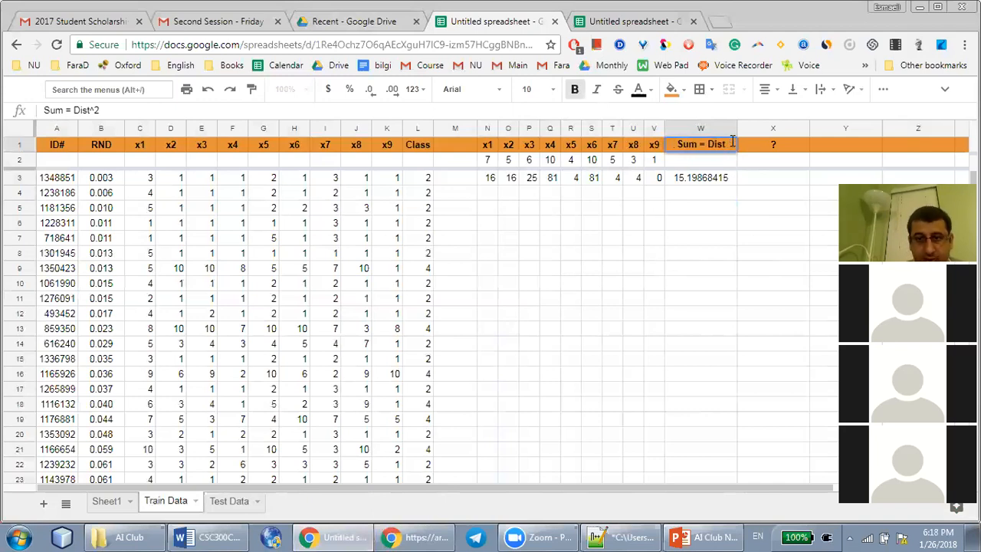
key("Return")
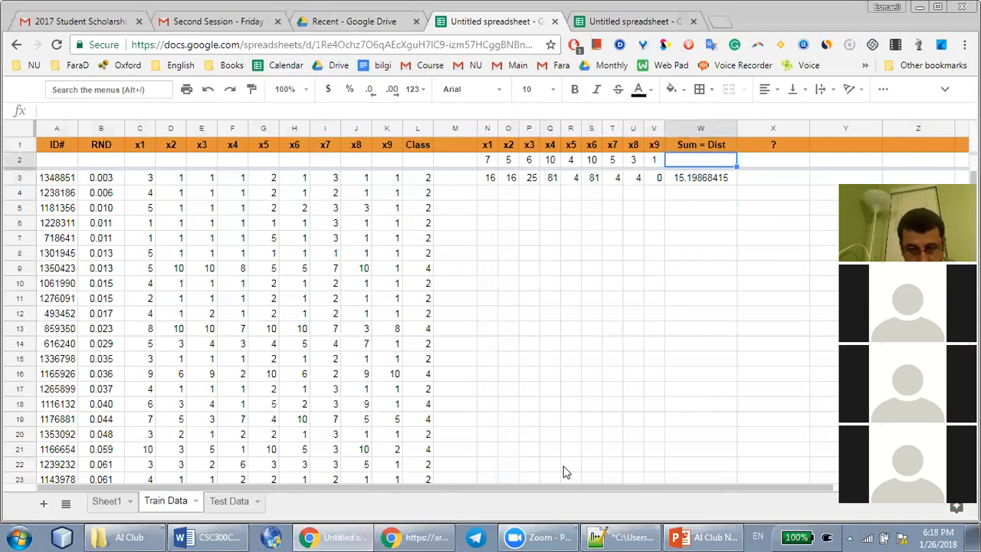
Format the distance in W3 to show two decimal places
mouse_move(613, 537)
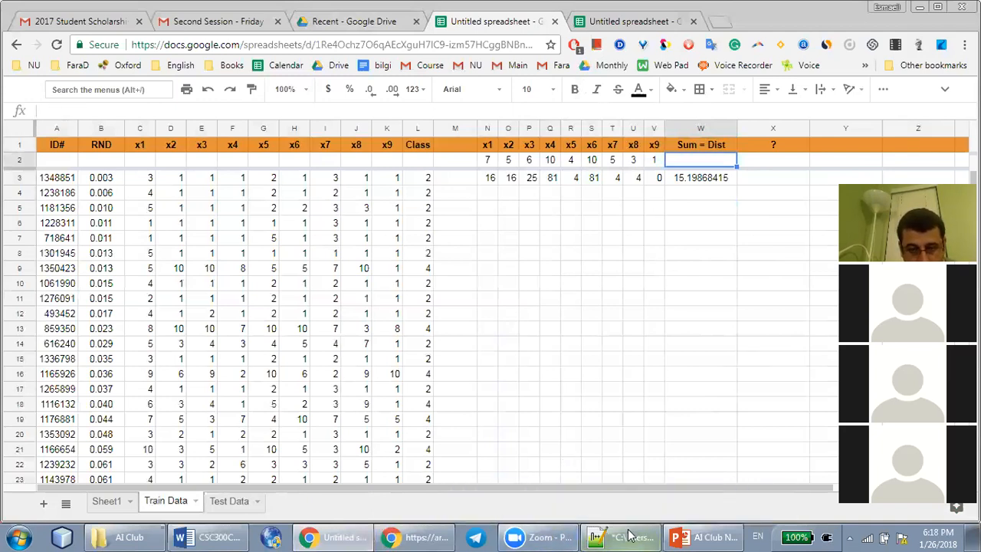
left_click(682, 182)
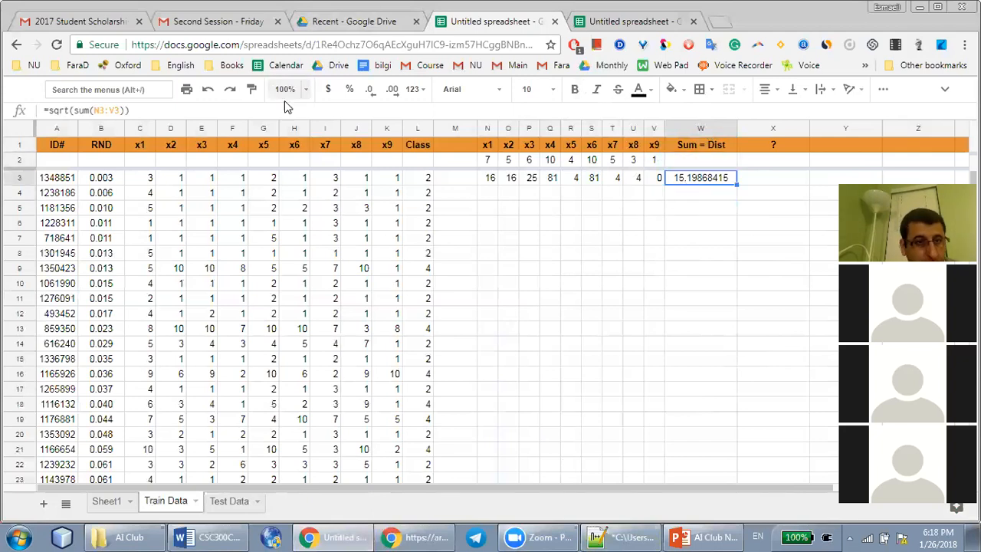
left_click(368, 90)
left_click(368, 90)
left_click(368, 90)
left_click(369, 90)
left_click(369, 90)
left_click(369, 90)
Try to fill the squared-difference formulas from N3:V3 down to row 7
left_click(488, 175)
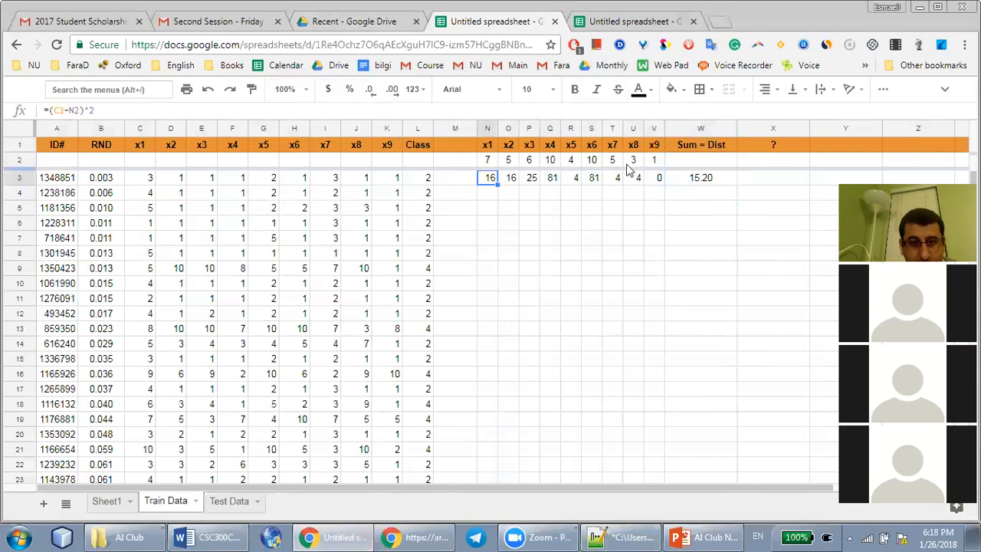
left_click(658, 182, "shift")
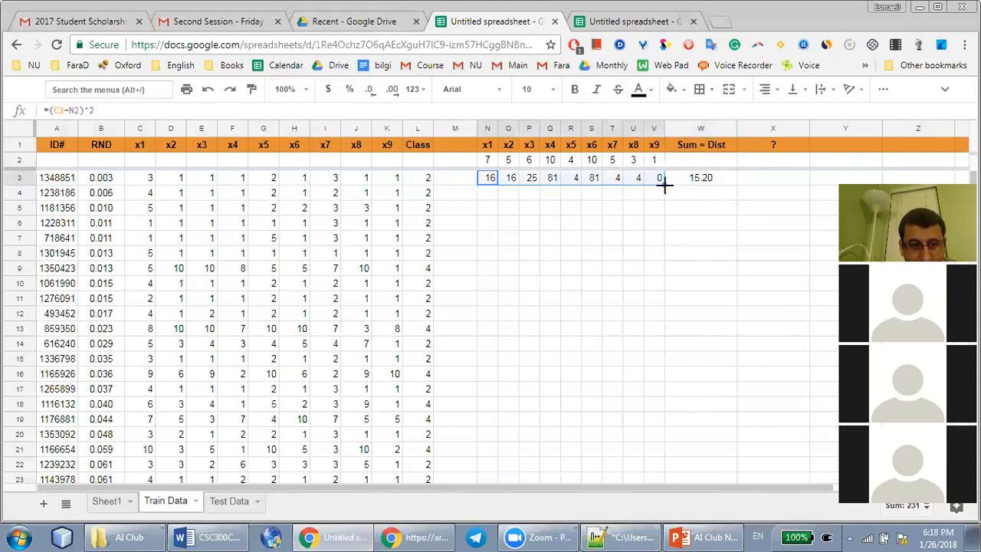
left_click_drag(664, 184, 650, 242)
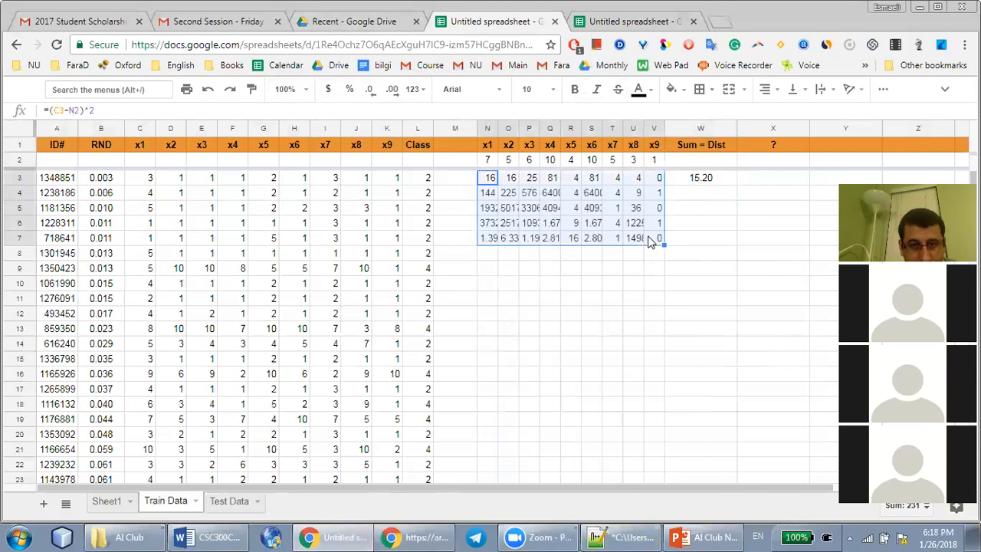
Check the reference in N4's copied formula and clear the filled formulas from N4:V7
left_click(491, 195)
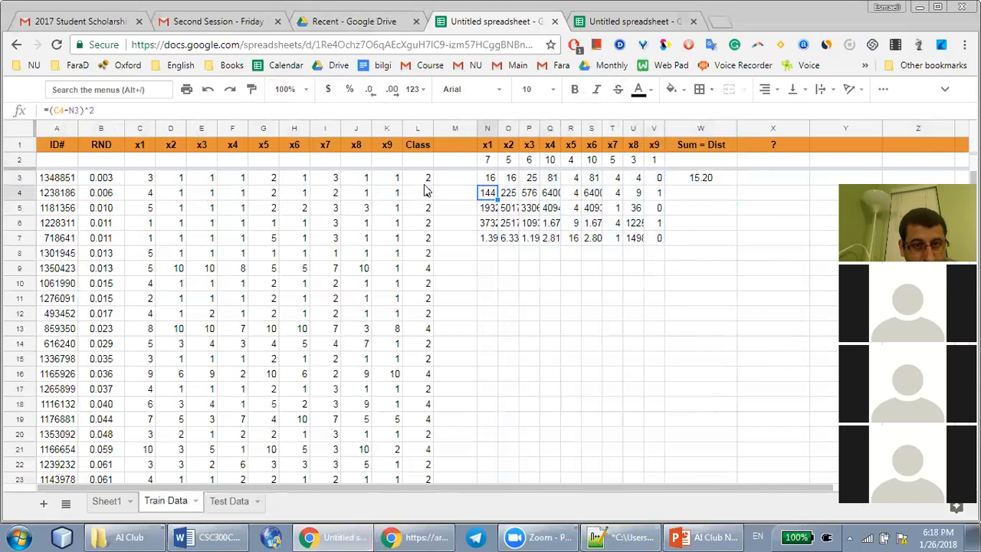
left_click_drag(489, 178, 510, 178)
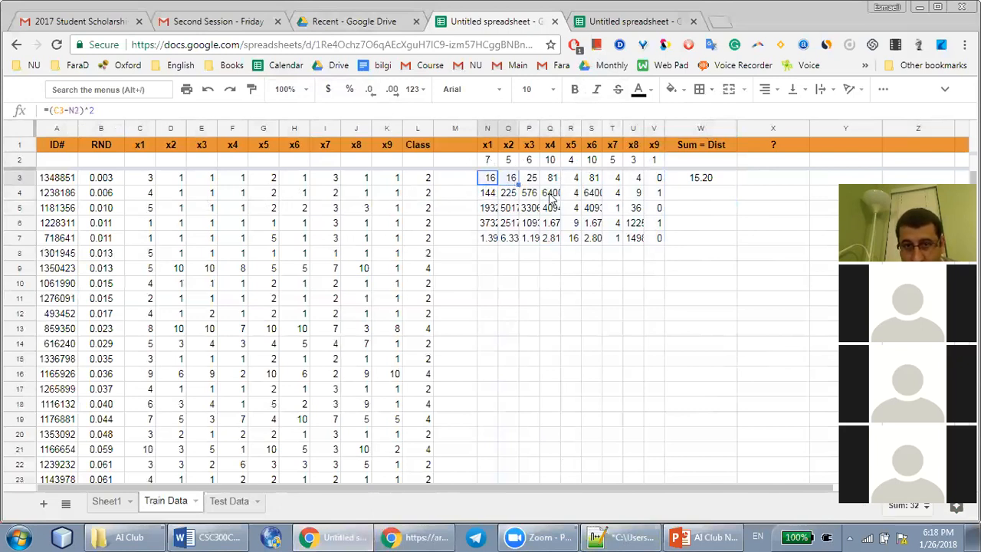
left_click(488, 192)
left_click(660, 246, "shift")
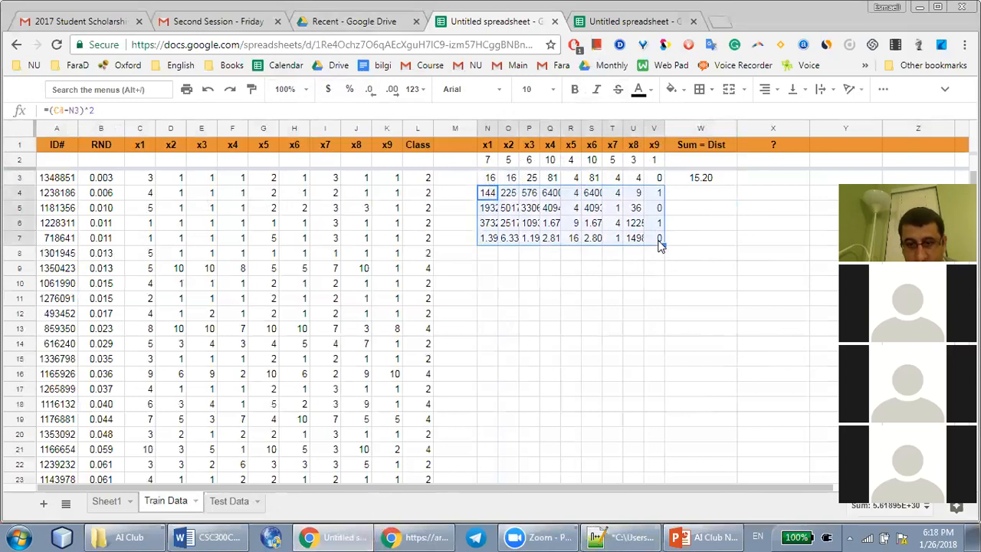
key("Delete")
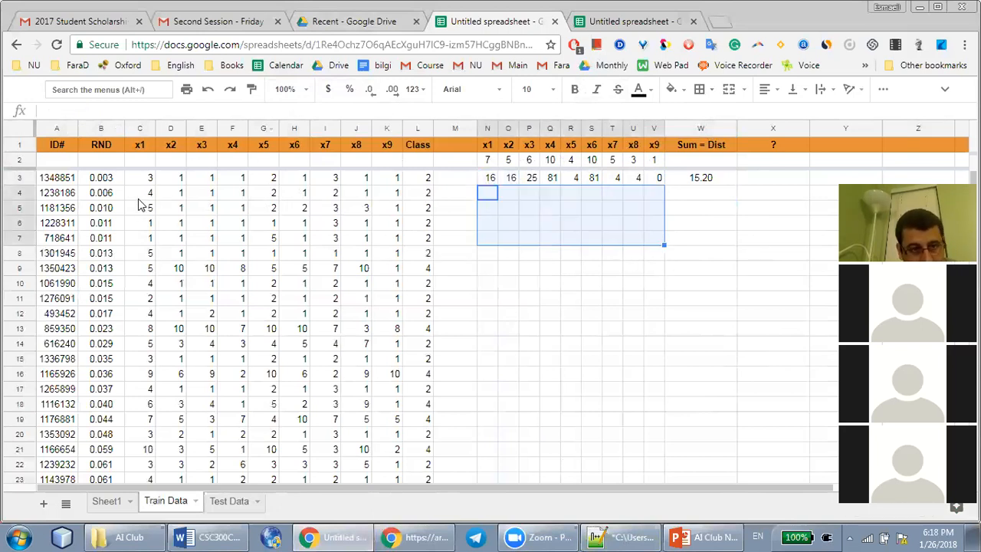
Review the test values in N2:V2 and the reference to them in V3's formula
left_click(486, 162)
left_click_drag(486, 162, 654, 161)
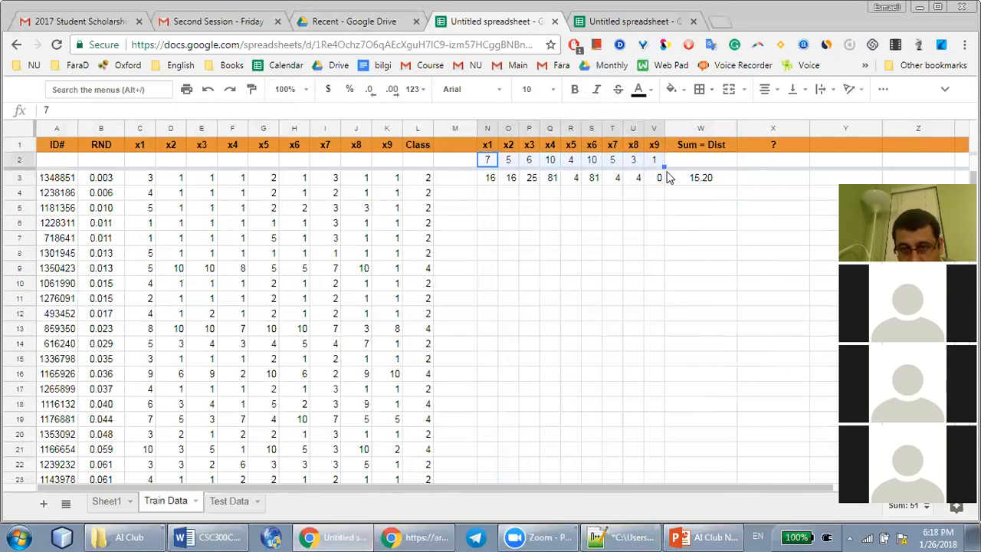
left_click(659, 178)
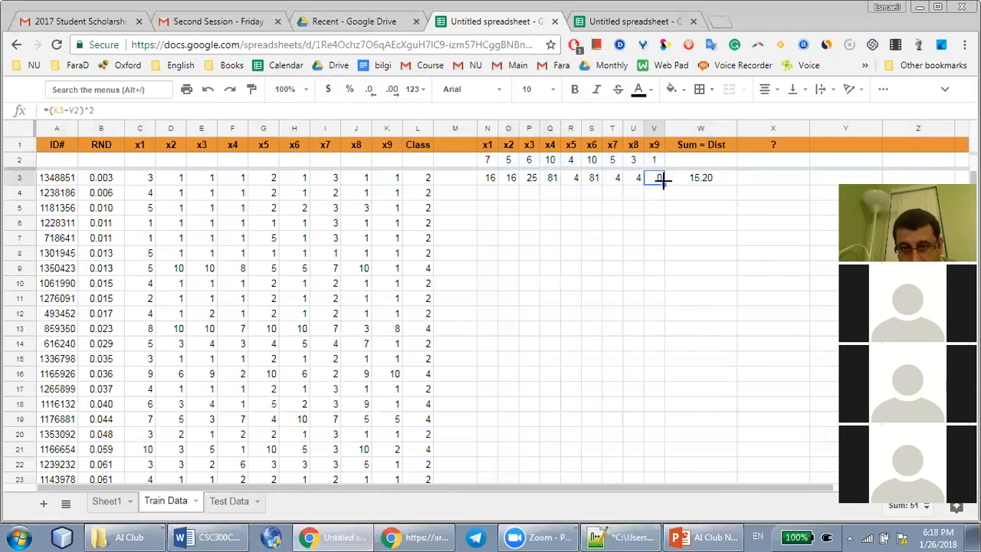
left_click(492, 161)
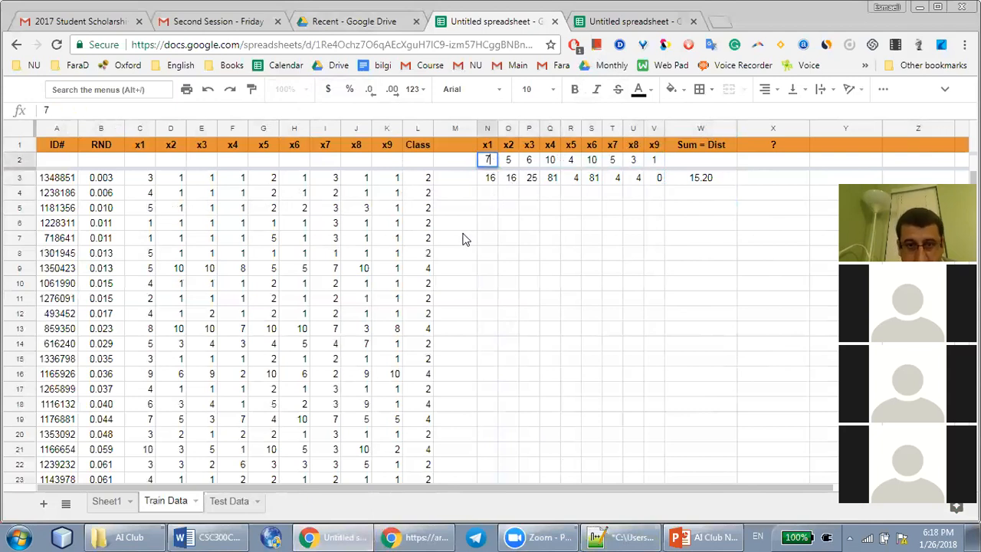
Fix the test value's row in N3's formula with a dollar sign, as =(C3-N$2)^2
double_click(489, 181)
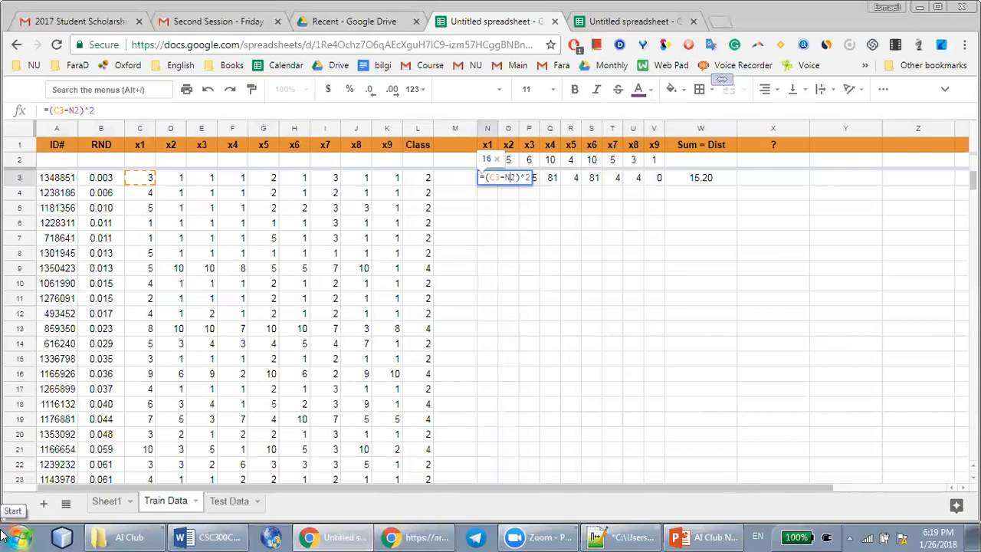
type("$")
key("Return")
key("Up")
key("Right")
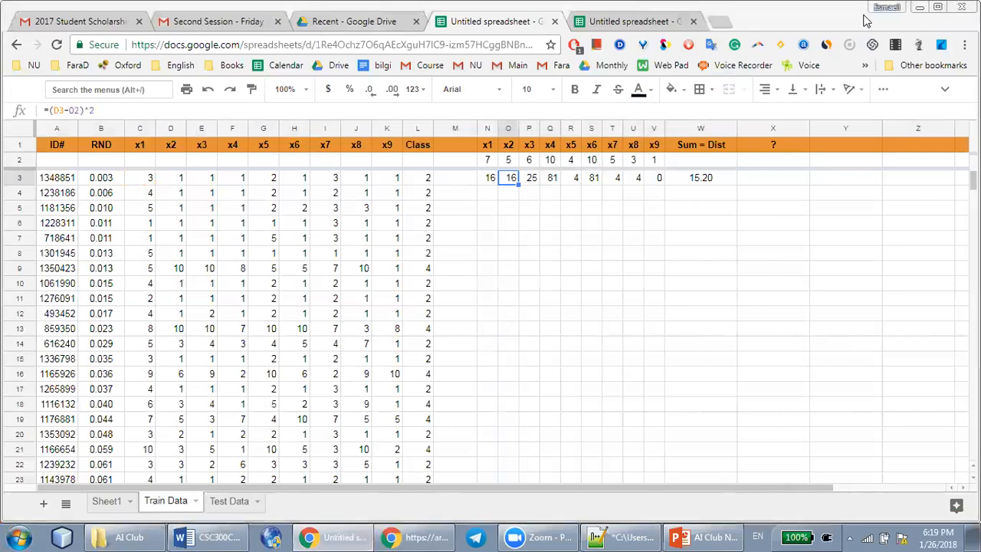
Clear the old formulas from O3:V3 and refill them by copying N3's row-fixed formula across to V3
left_click(487, 175)
left_click(522, 182)
left_click(508, 182)
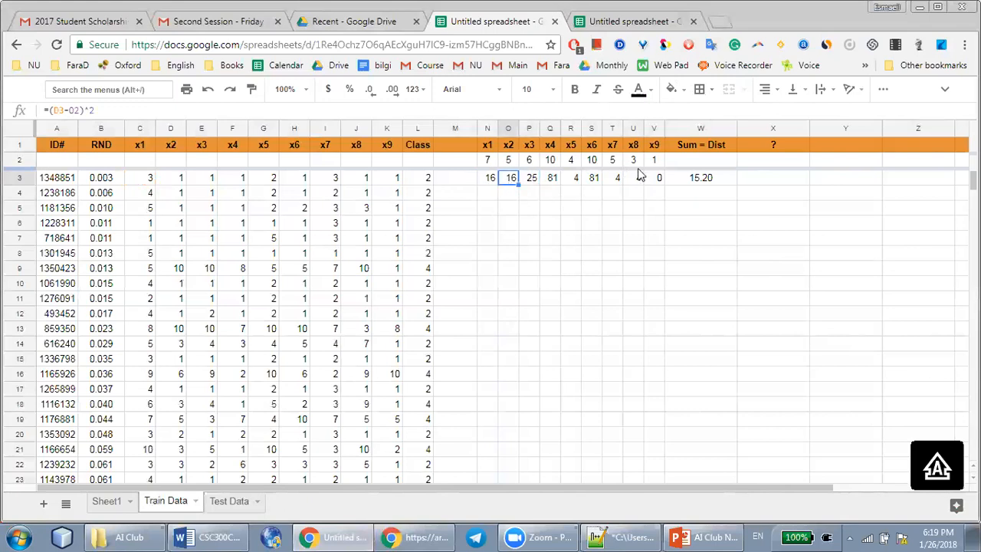
left_click(658, 182, "shift")
key("Delete")
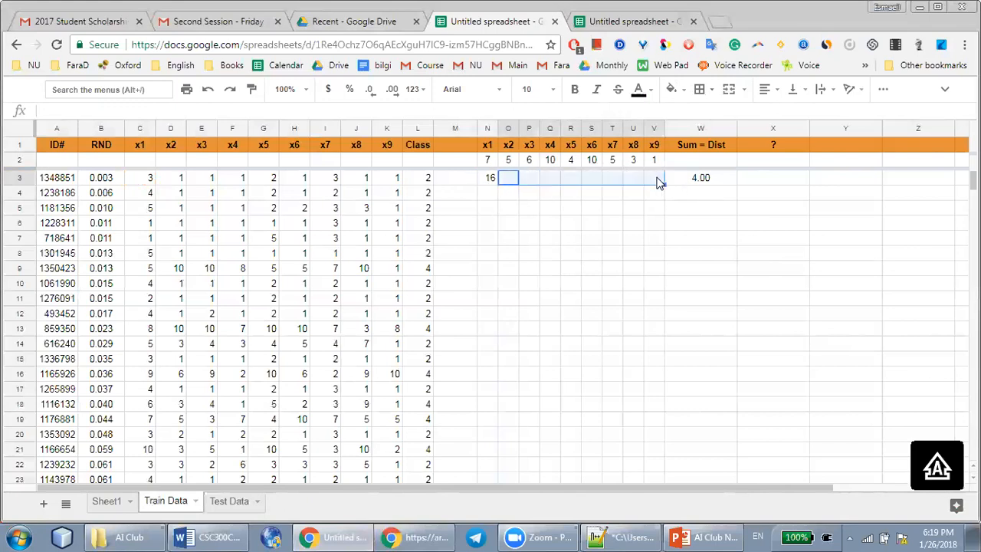
left_click(489, 180)
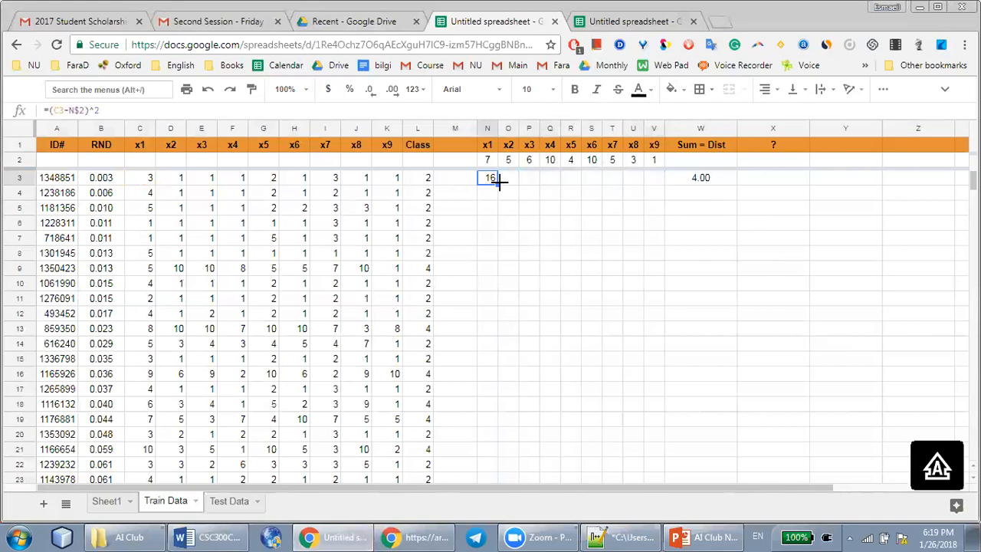
left_click_drag(498, 182, 651, 184)
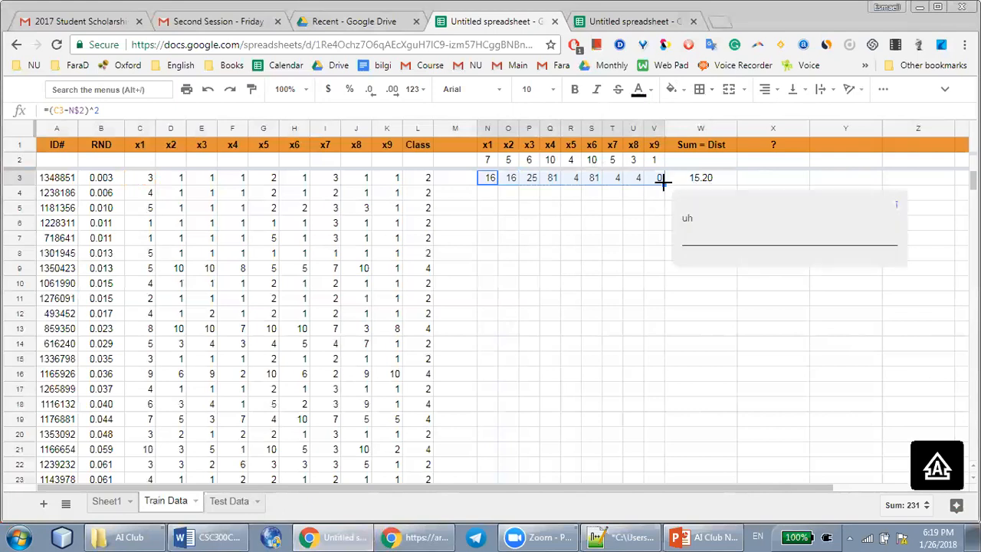
Fill the squared-difference formulas from N3:V3 down through the last training record in row 581
left_click_drag(662, 181, 650, 304)
scroll(626, 426, "down", 20)
scroll(626, 425, "down", 20)
scroll(626, 426, "down", 20)
scroll(646, 416, "up", 12)
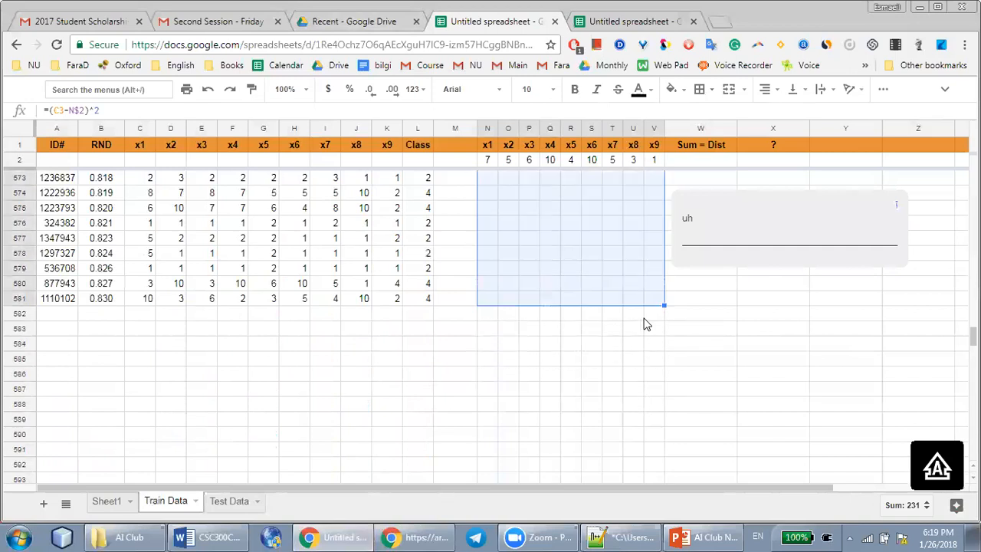
scroll(644, 324, "up", 20)
scroll(644, 324, "up", 20)
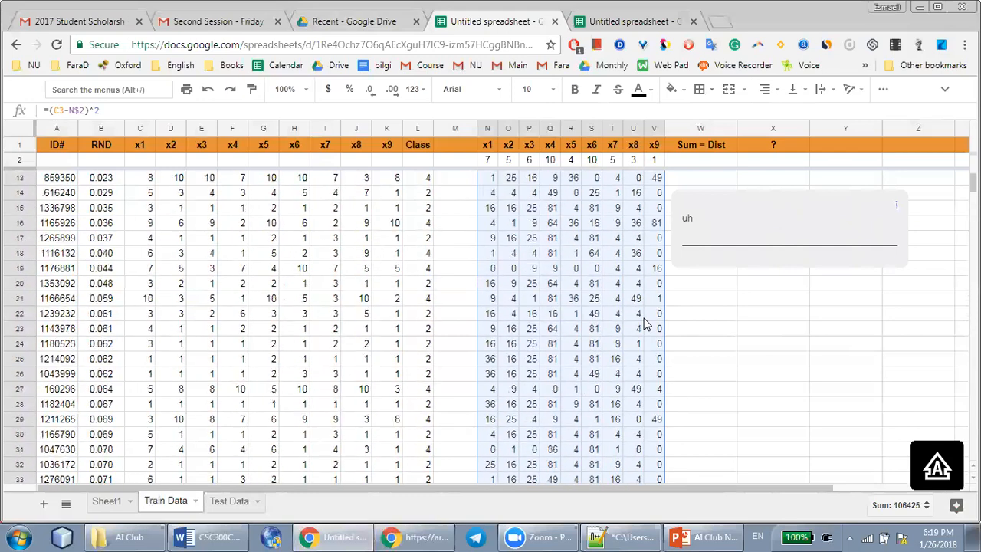
scroll(644, 324, "up", 2)
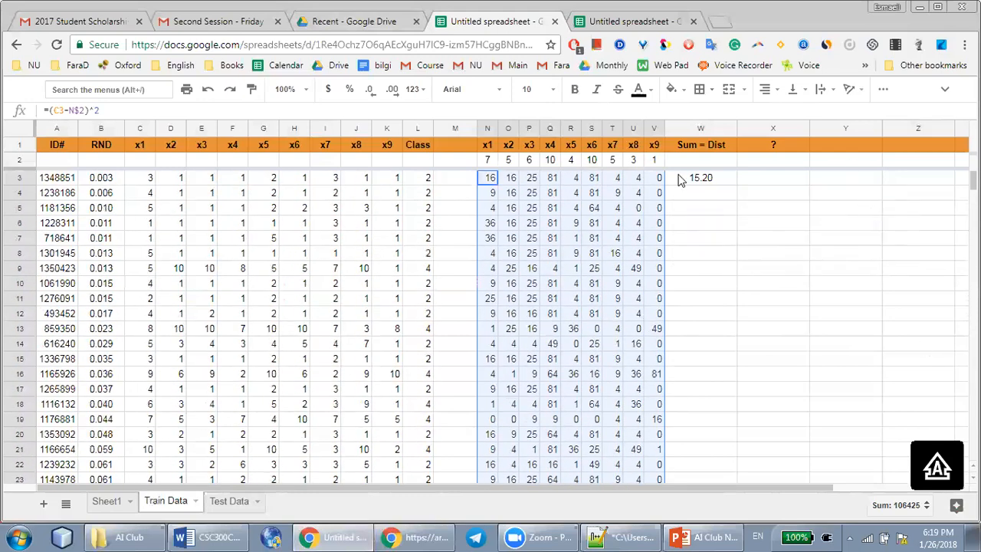
left_click(699, 178)
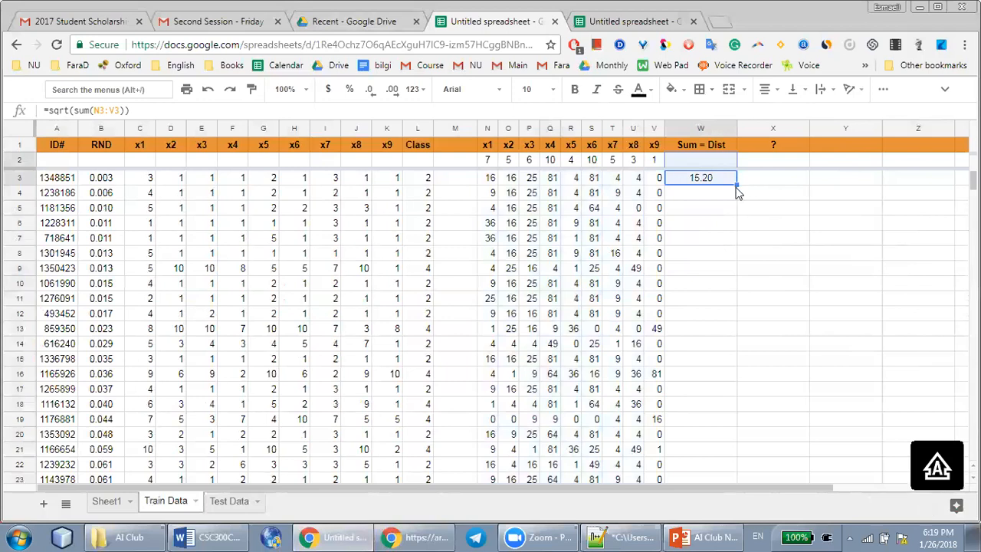
double_click(736, 183)
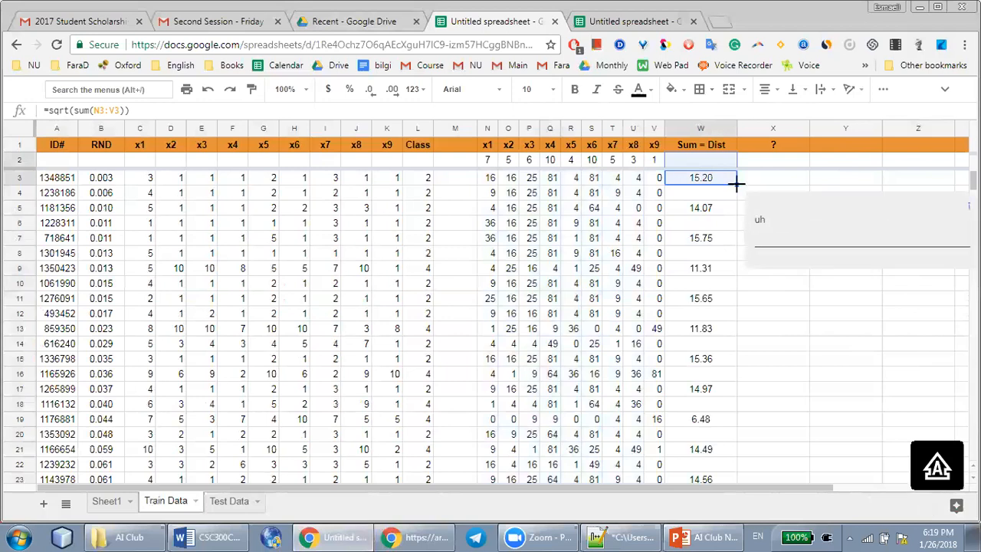
left_click(705, 197)
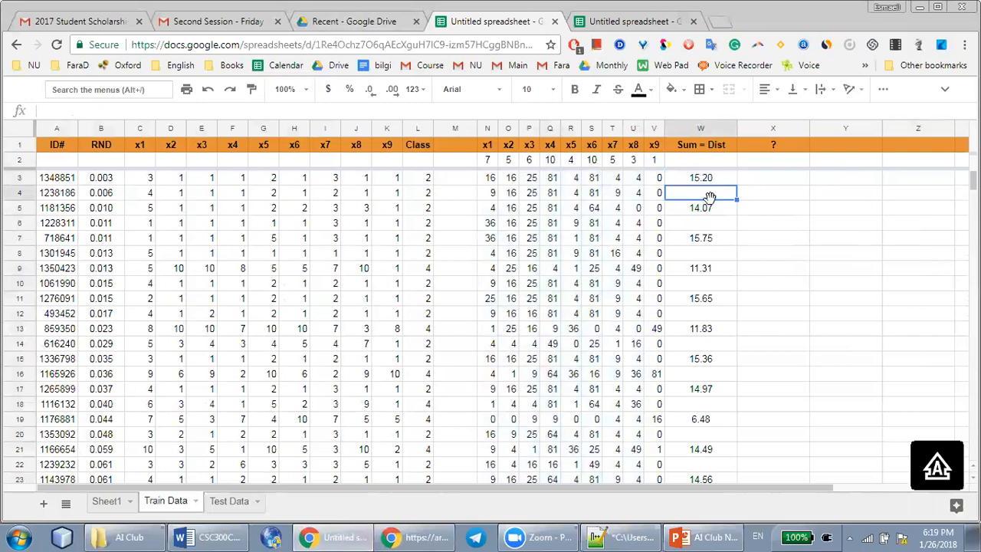
key("ctrl+z")
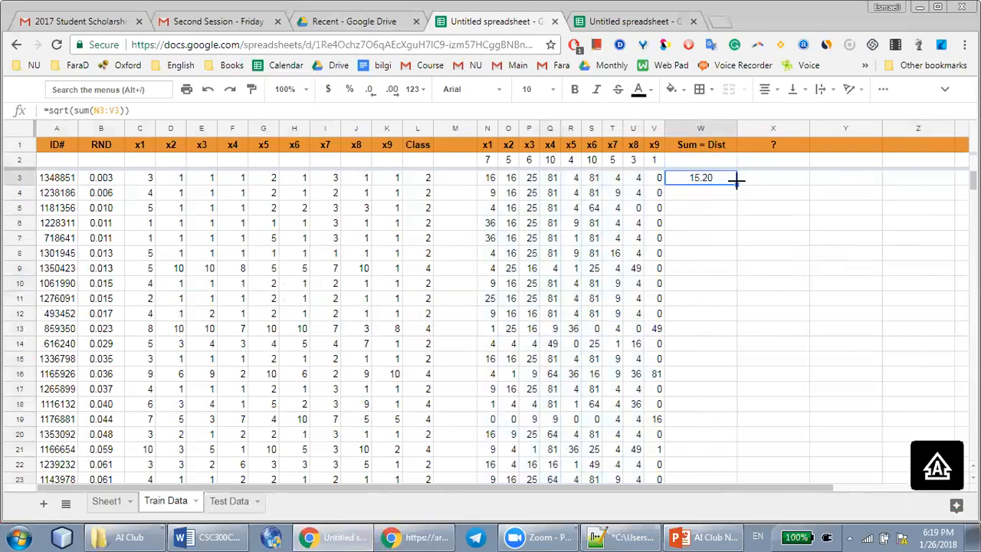
left_click(740, 182)
type("=sqrt(sum(O3:W3))")
left_click(724, 207)
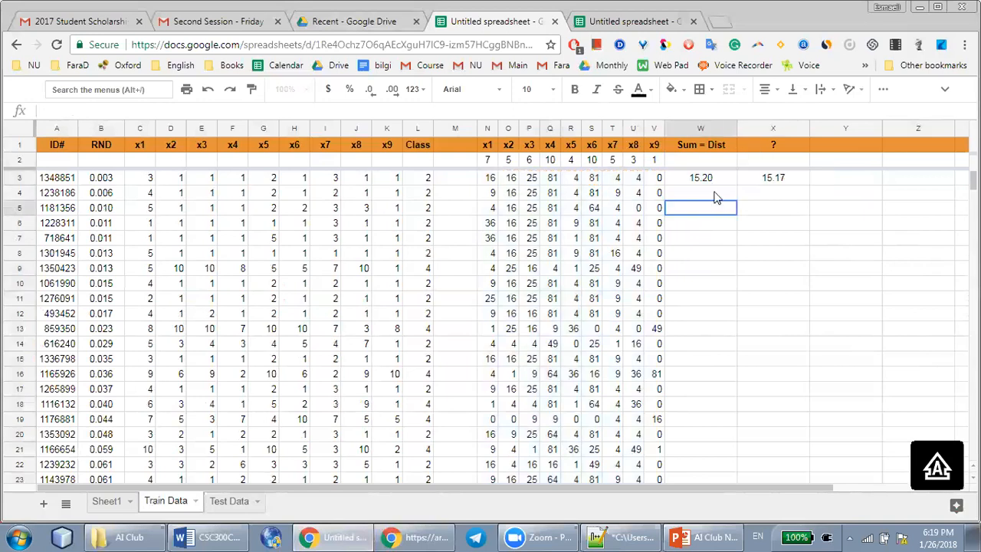
key("ctrl+z")
Fill the distance formula =sqrt(sum(N3:V3)) from W3 down through all the training records
left_click(734, 184)
double_click(733, 184)
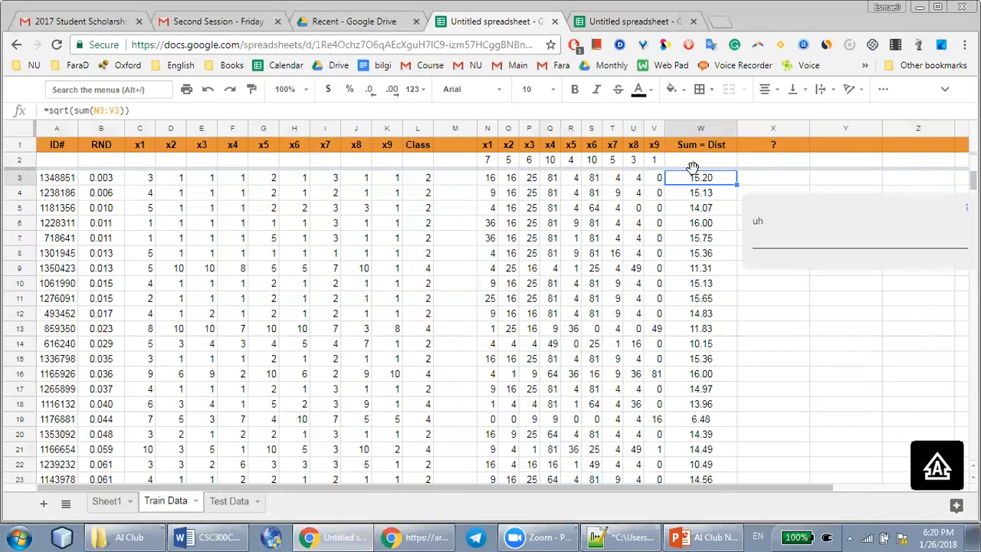
Check the fixed reference to the test value's row in the filled formulas in N4 and N5
left_click(491, 193)
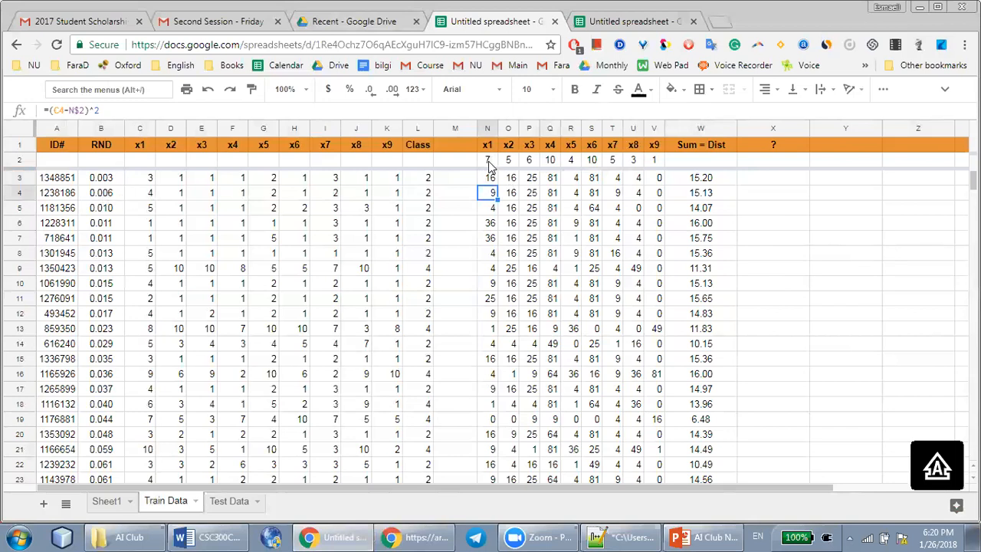
left_click(495, 208)
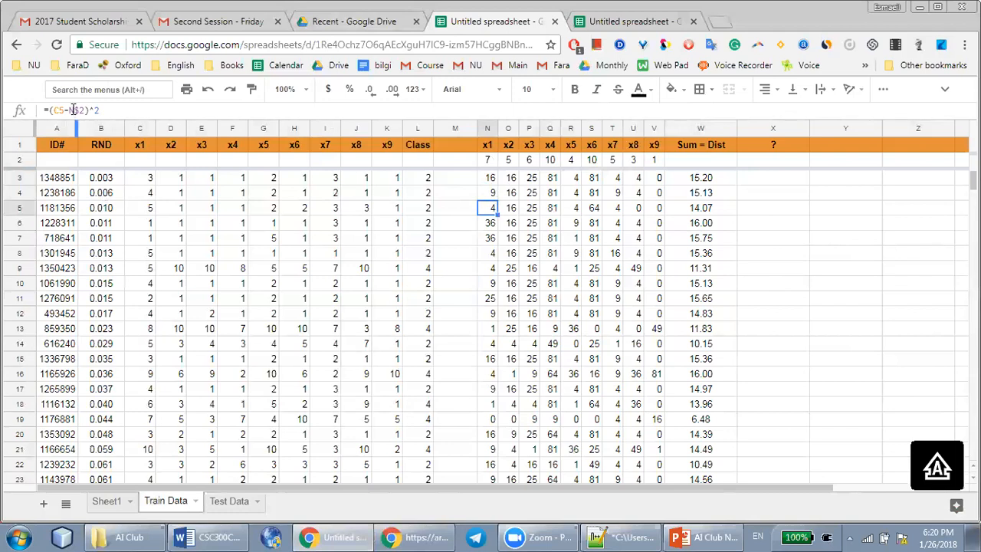
left_click(667, 258)
Narrow the Sum = Dist column and sort the sheet by it in ascending order (A to Z)
left_click_drag(735, 125, 715, 128)
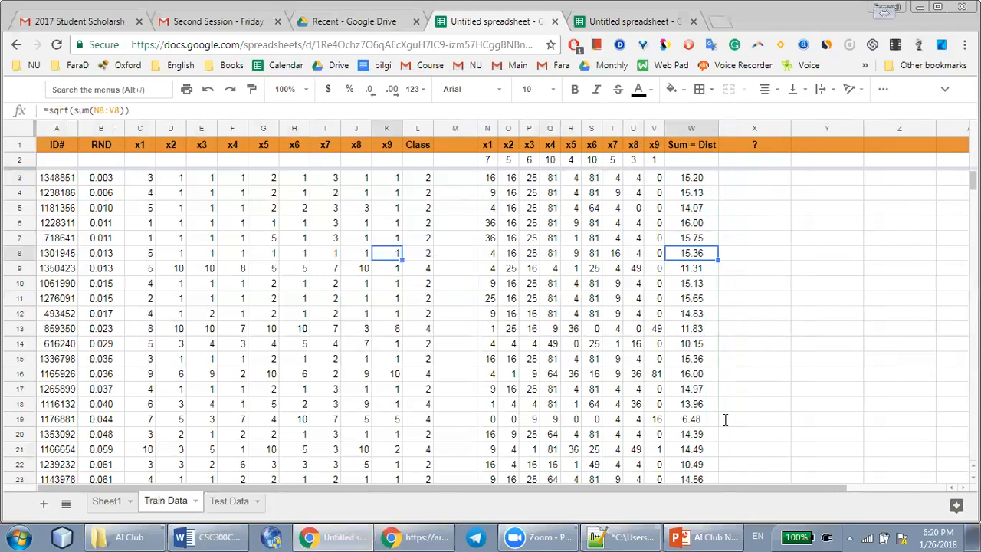
left_click(355, 208)
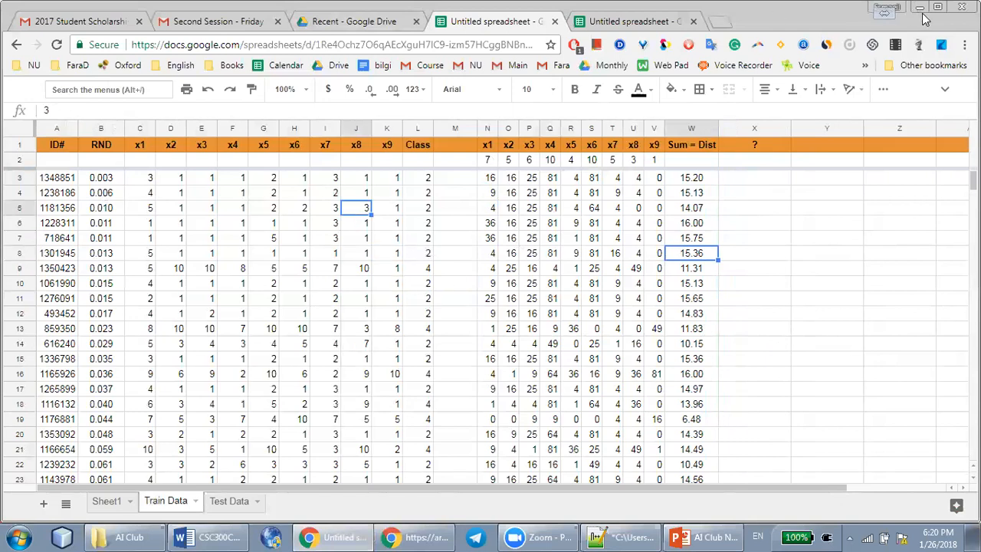
right_click(693, 128)
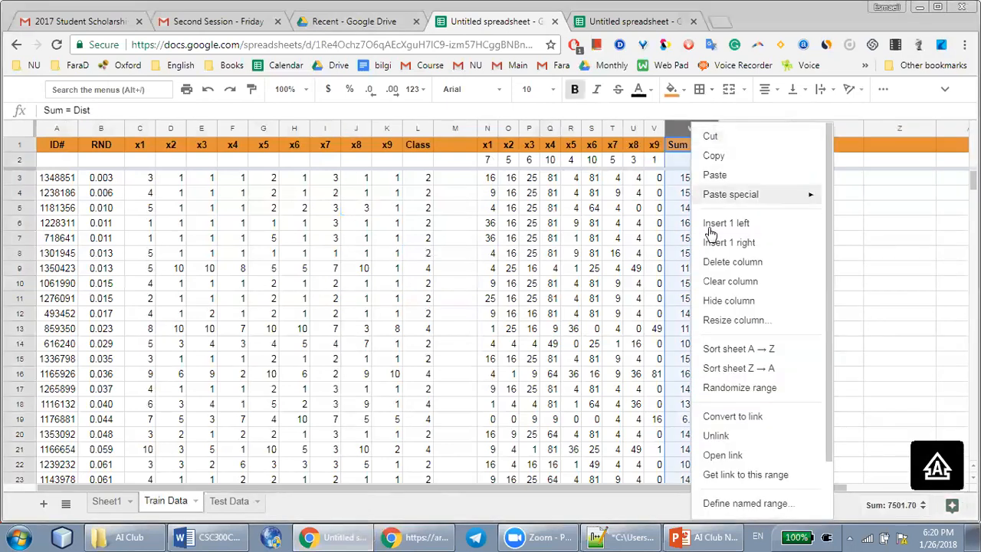
left_click(757, 349)
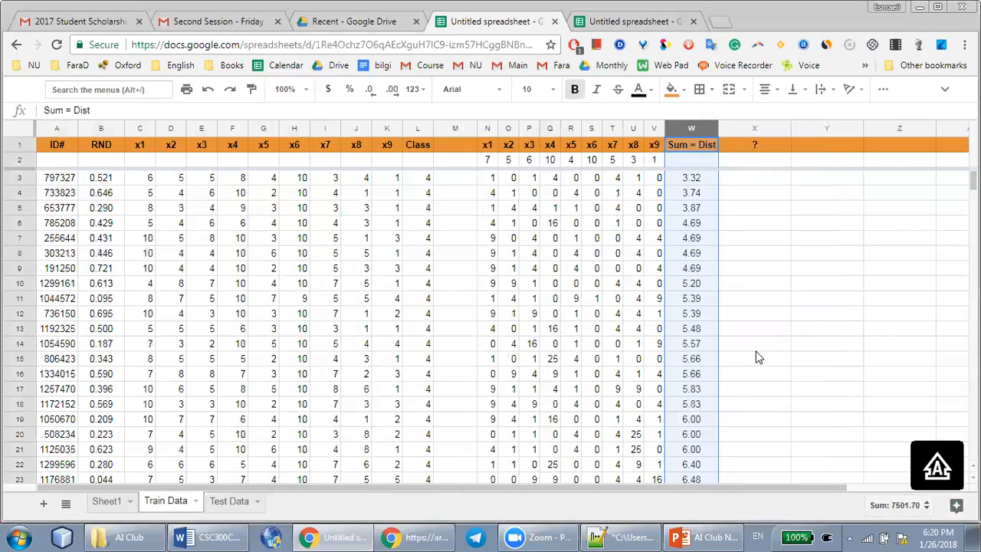
left_click(686, 178)
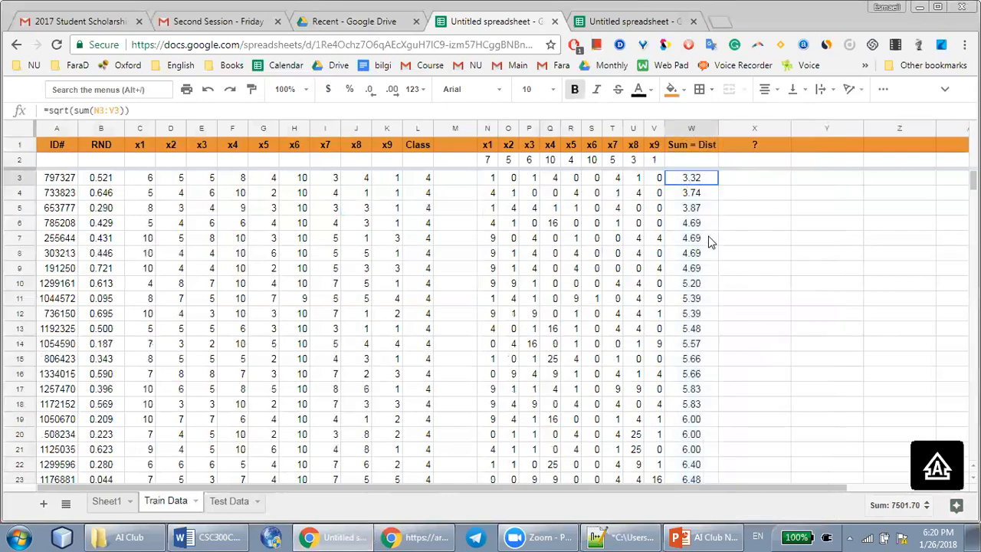
left_click_drag(719, 128, 712, 128)
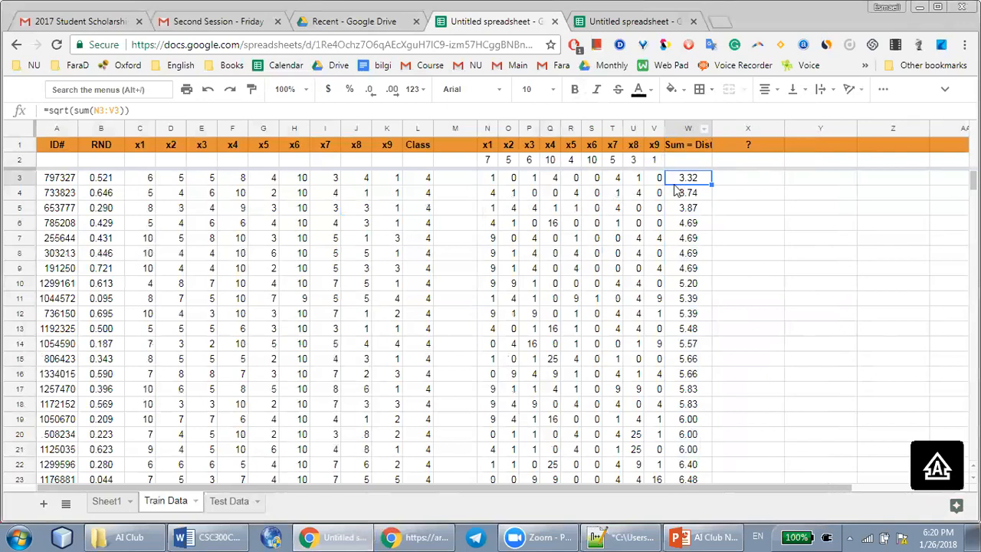
Mark the three nearest records in rows 3 to 5, and highlight the whole Class column in yellow
left_click(22, 178)
left_click(22, 212, "shift")
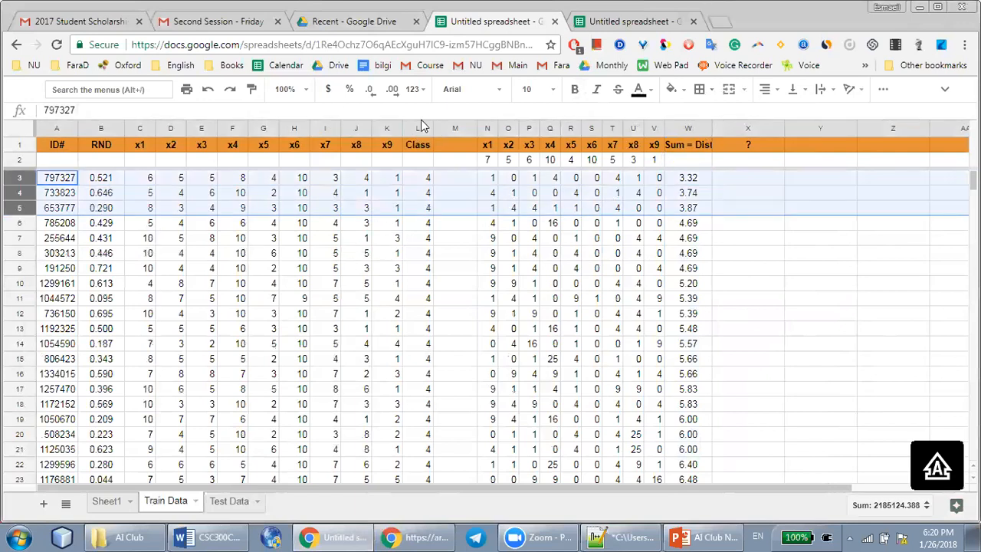
left_click(417, 128)
left_click(671, 89)
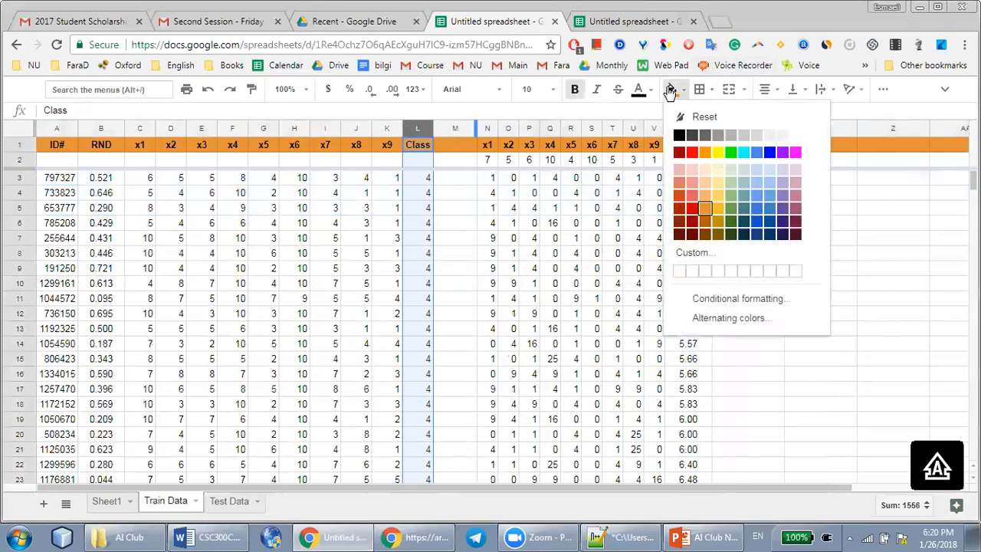
left_click(718, 153)
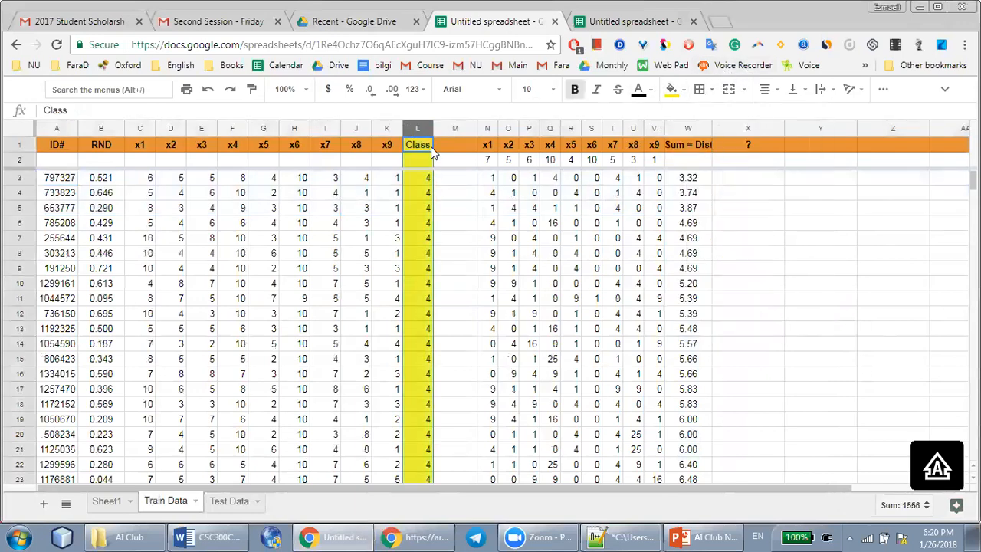
Examine the classes of the three and of the five nearest records in L3:L7
left_click(428, 178)
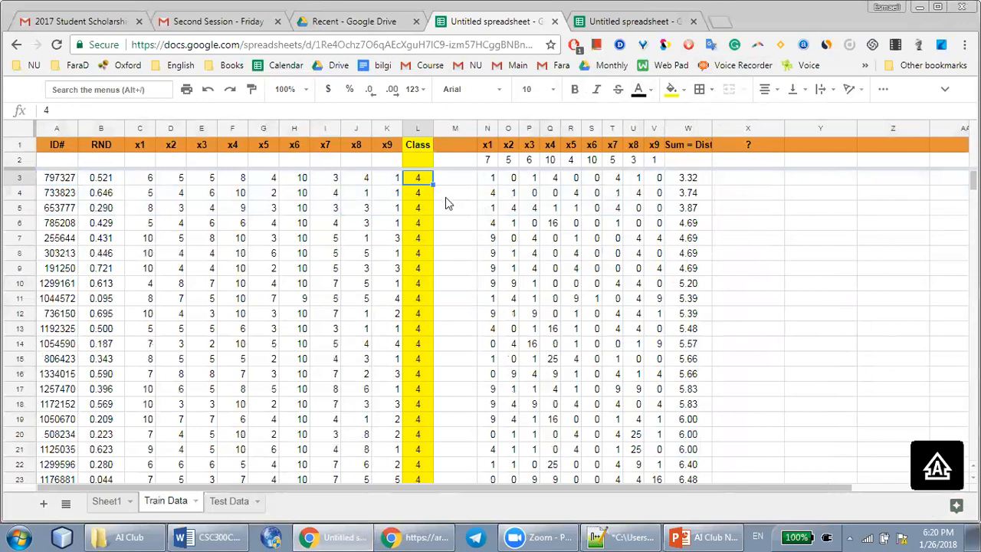
left_click(414, 215, "shift")
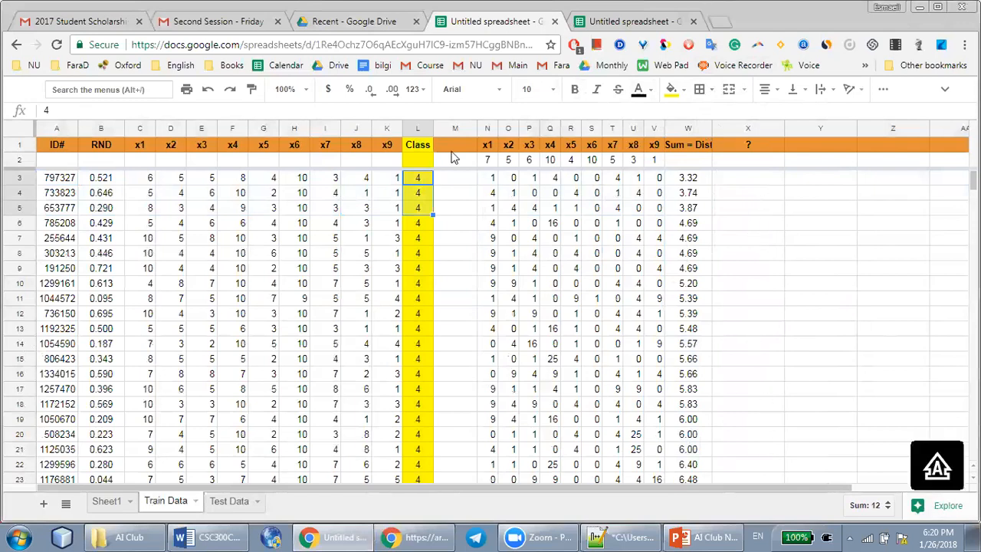
scroll(423, 222, "down", 7)
scroll(424, 221, "up", 7)
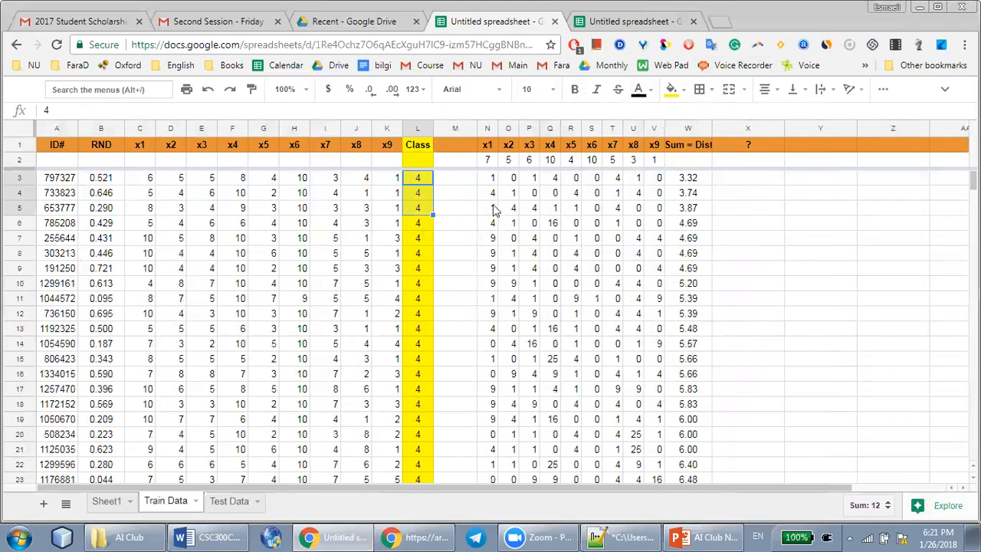
left_click(426, 244, "shift")
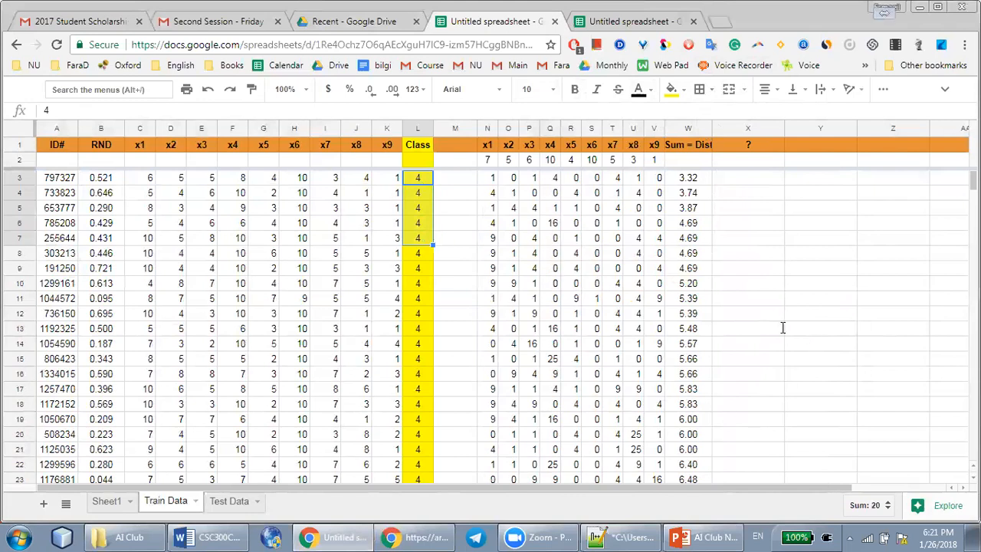
left_click(345, 222)
left_click(427, 181)
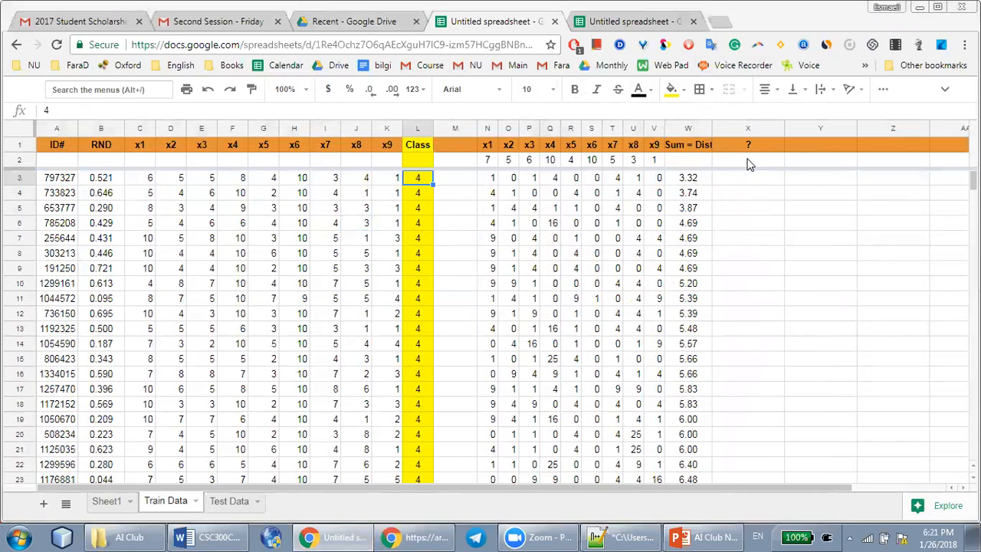
left_click(705, 145)
left_click(707, 160)
type("4")
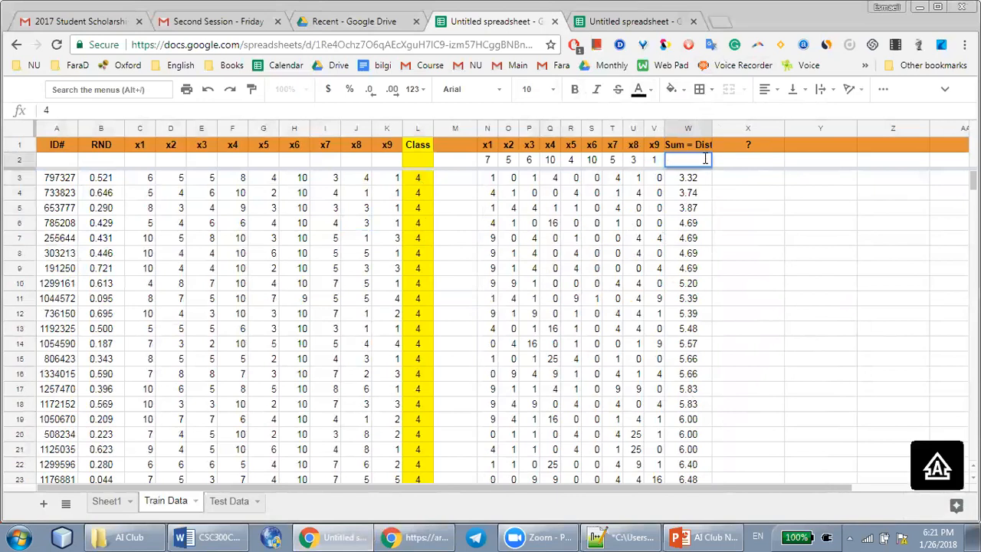
Replace the question mark header in X1 with Suggested Class
left_click(752, 143)
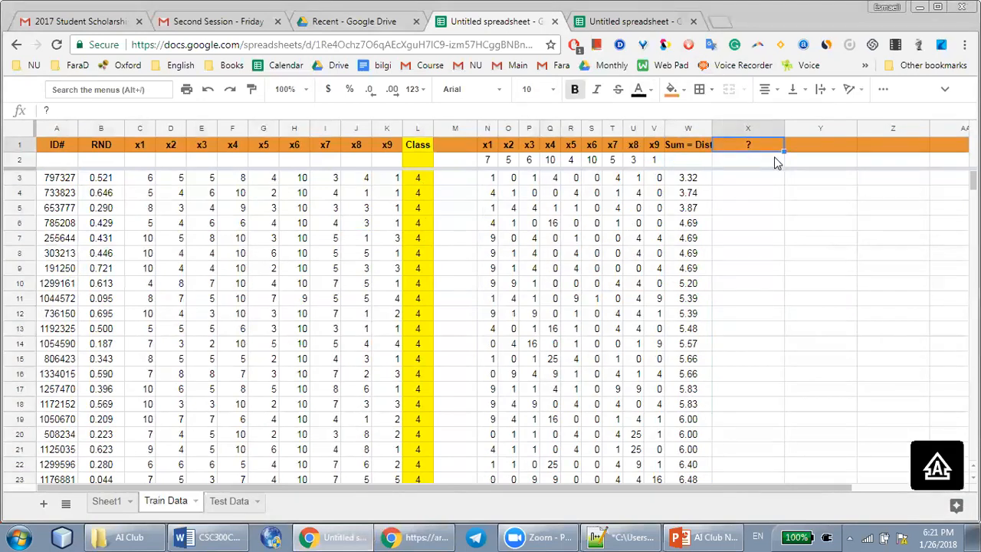
type("sUGGESTED")
key("BackSpace")
key("BackSpace")
key("BackSpace")
key("BackSpace")
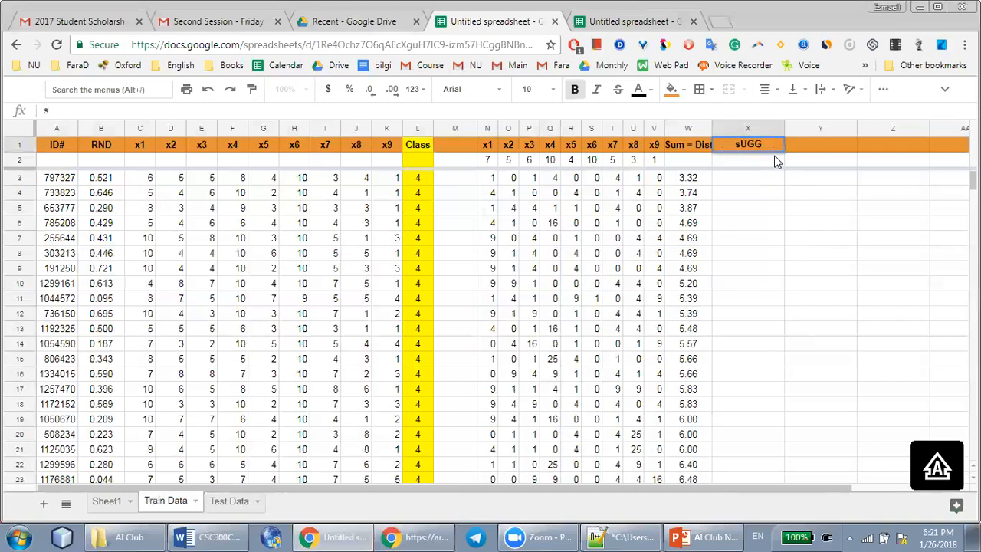
type("ُعللثسفثیsUGGESTED cLA")
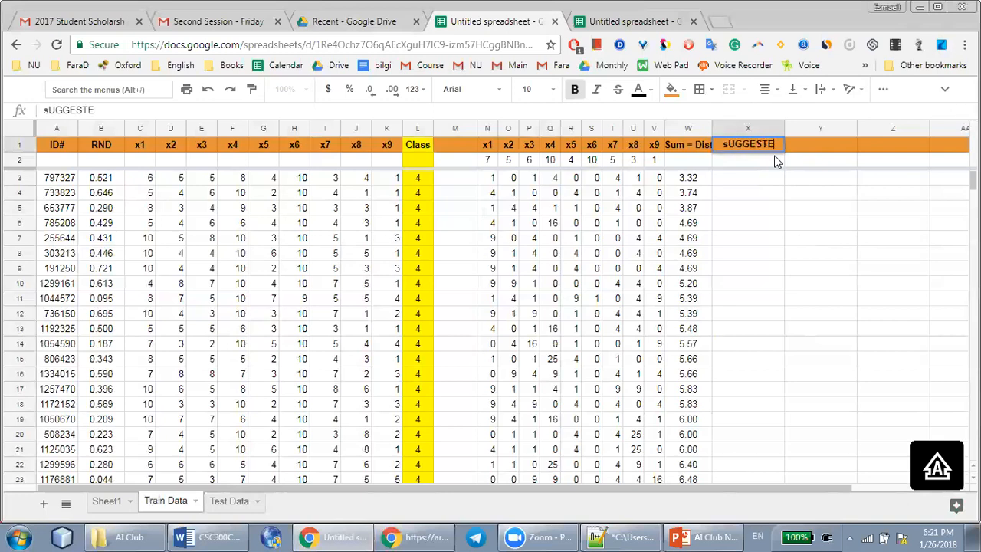
key("BackSpace")
key("BackSpace")
key("BackSpace")
key("BackSpace")
key("BackSpace")
key("BackSpace")
key("BackSpace")
key("BackSpace")
key("BackSpace")
key("BackSpace")
key("BackSpace")
key("BackSpace")
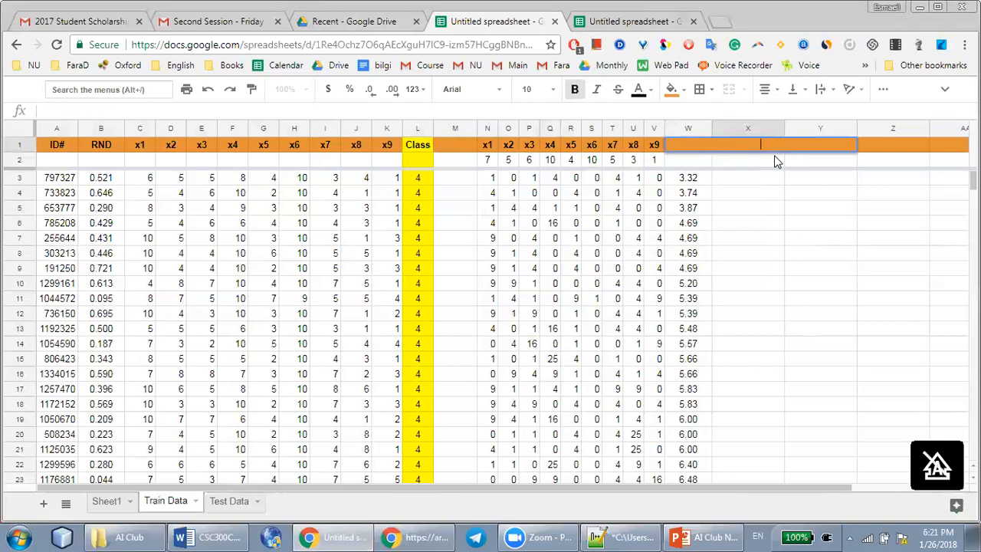
type("uggested Class")
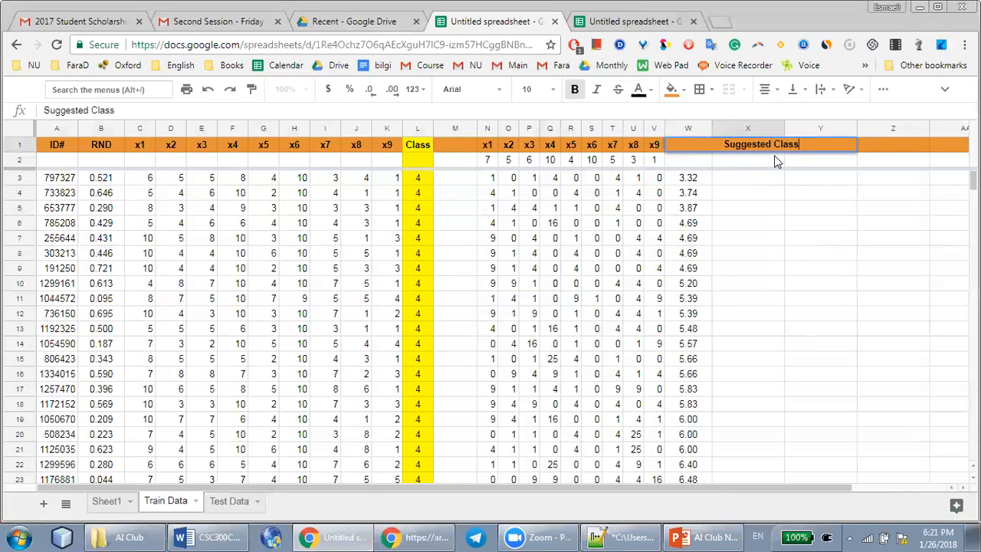
type(" = ?")
Complete the X1 header as Suggested Class = ? and enter 4, centred, in X2 as the predicted class
key("Return")
key("Return")
type("4")
key("Return")
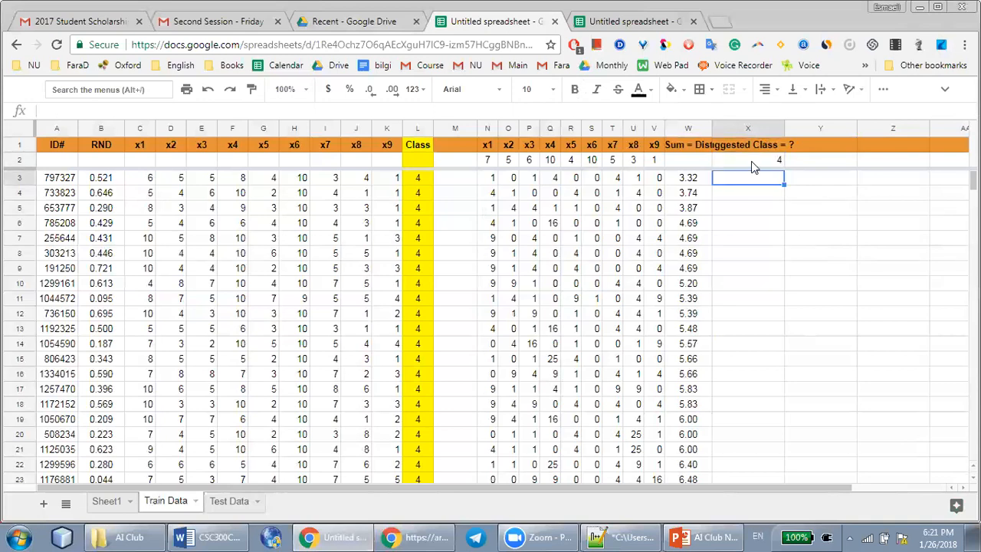
left_click(751, 162)
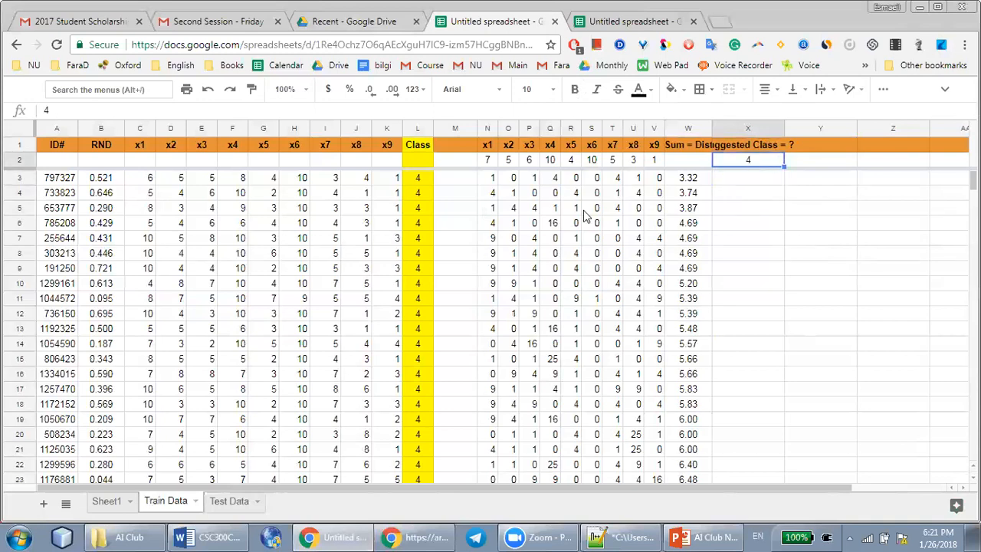
On the Test Data sheet, check the first record's actual class and enter True, centred, beside it in M2
left_click(222, 507)
left_click(363, 162)
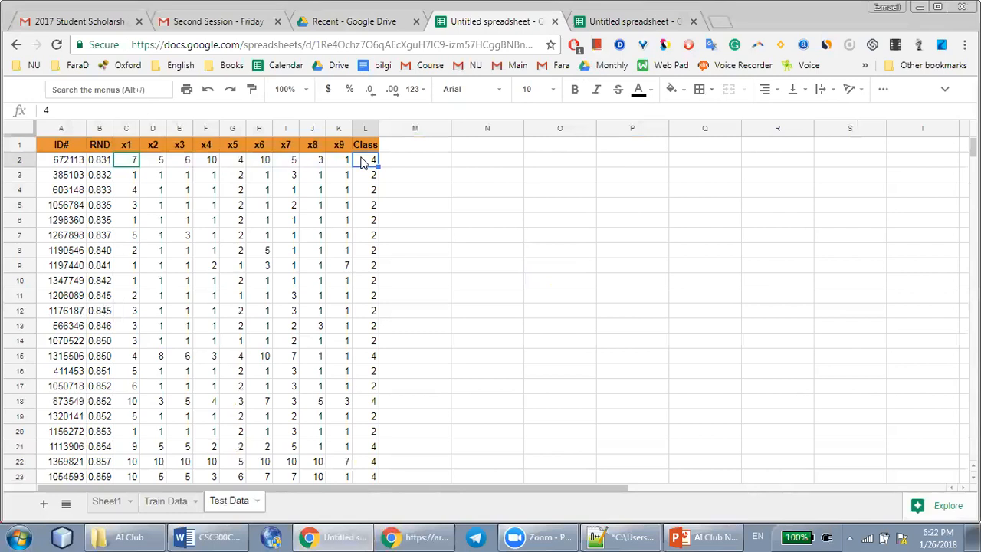
left_click(375, 177)
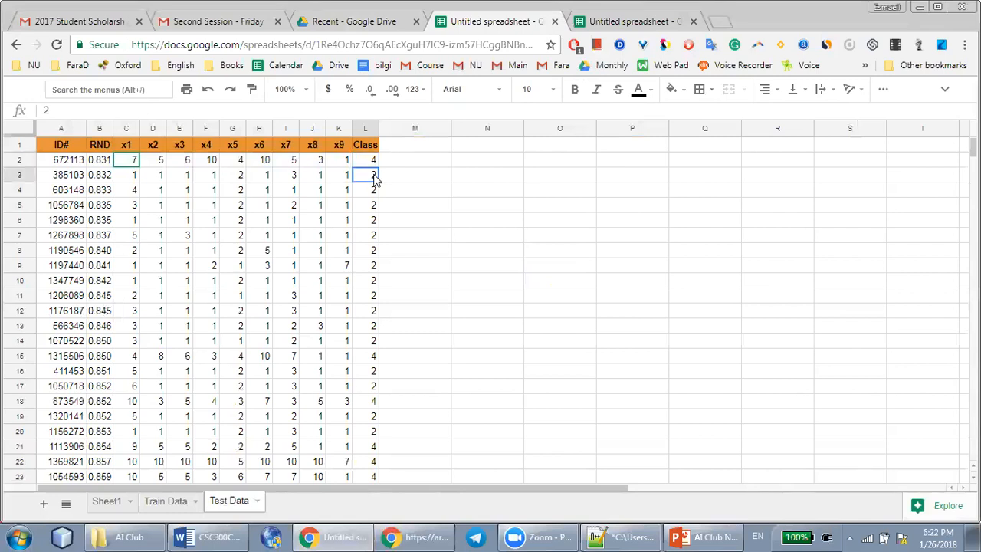
left_click(135, 180)
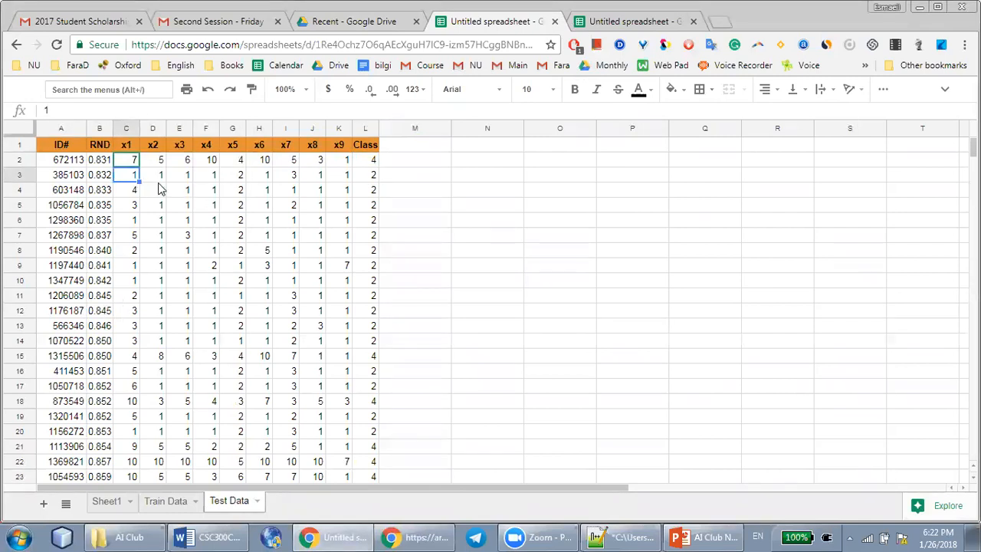
left_click(346, 181, "shift")
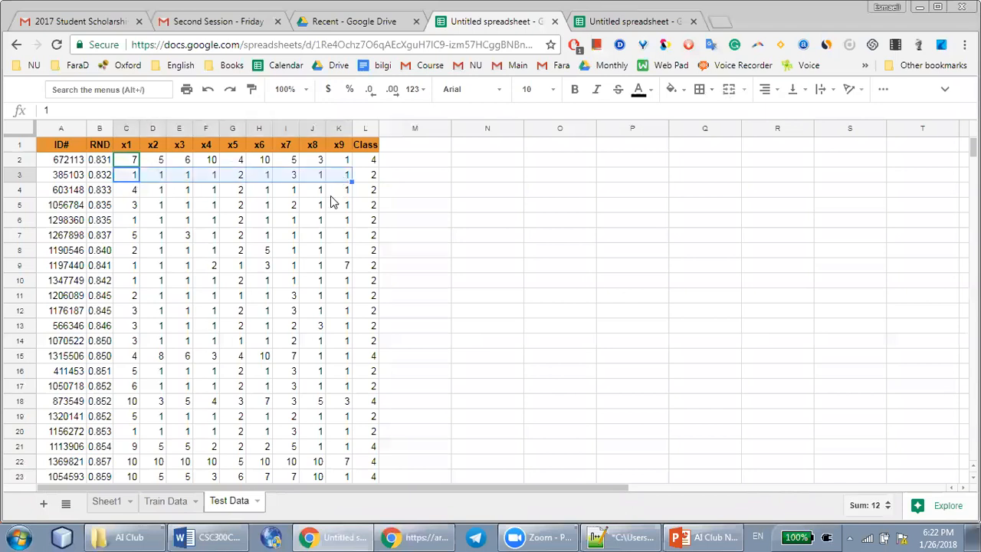
left_click(404, 165)
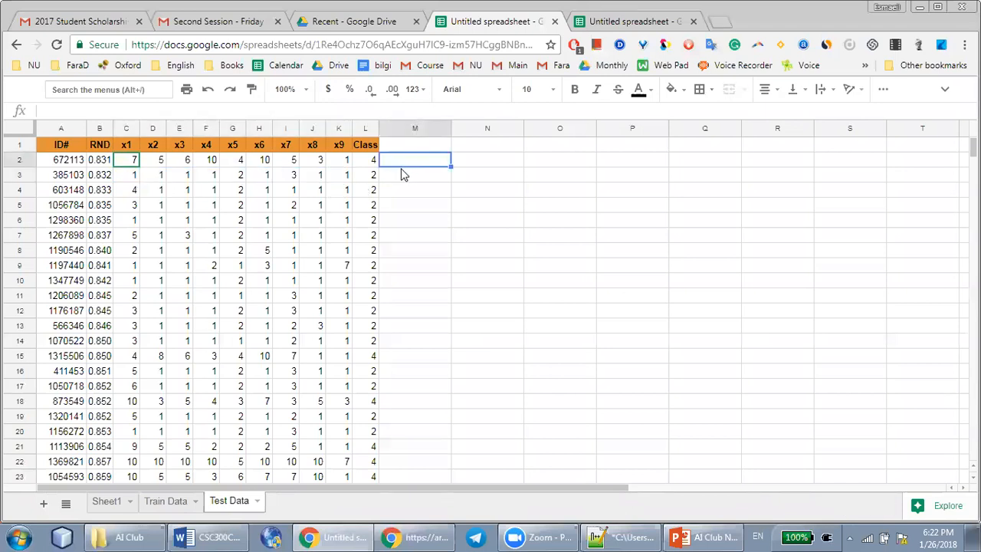
type("1")
type("ru")
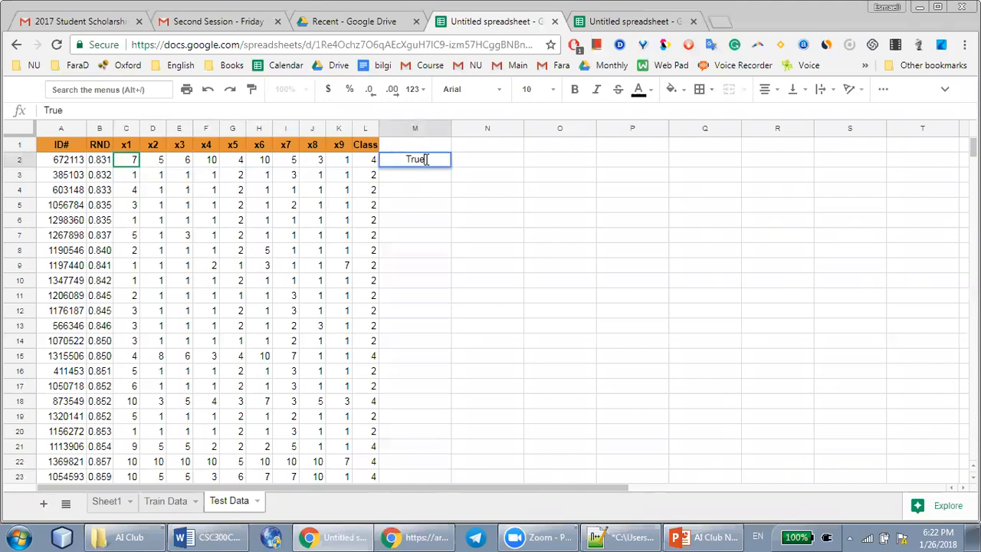
type("e")
key("Return")
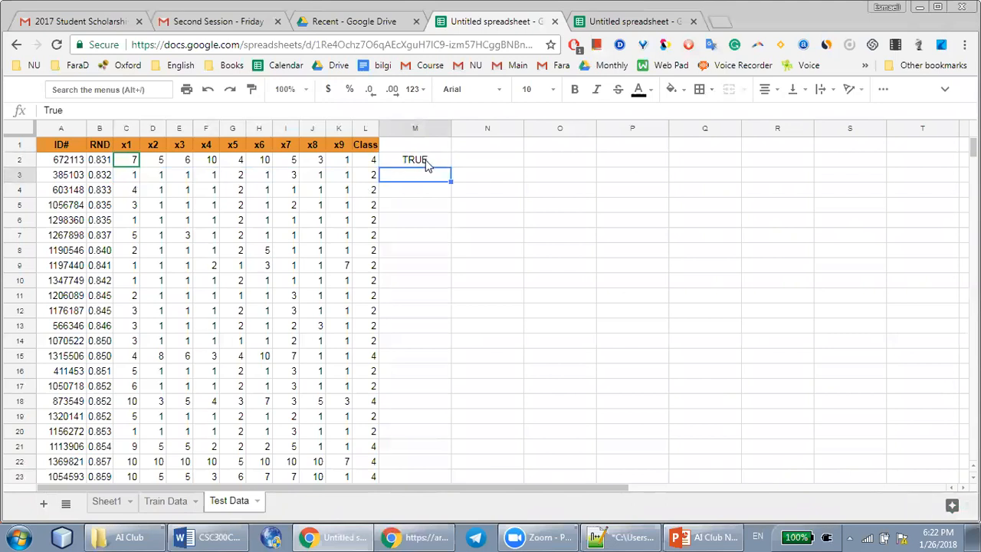
left_click(421, 160)
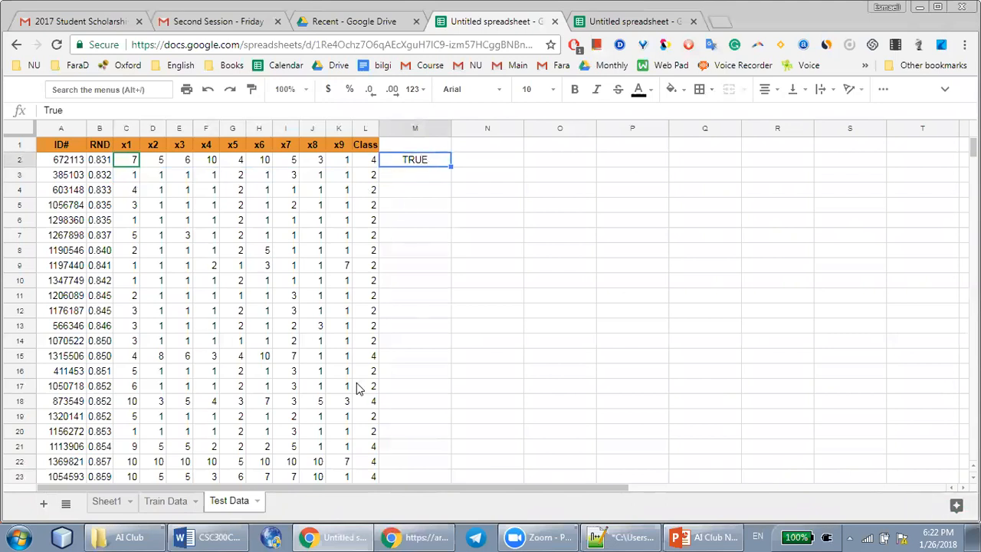
Copy the second test record's x1 to x9 values from C3:K3 into N2:V2 of the Train Data sheet
left_click_drag(334, 181, 131, 181)
key("ctrl+c")
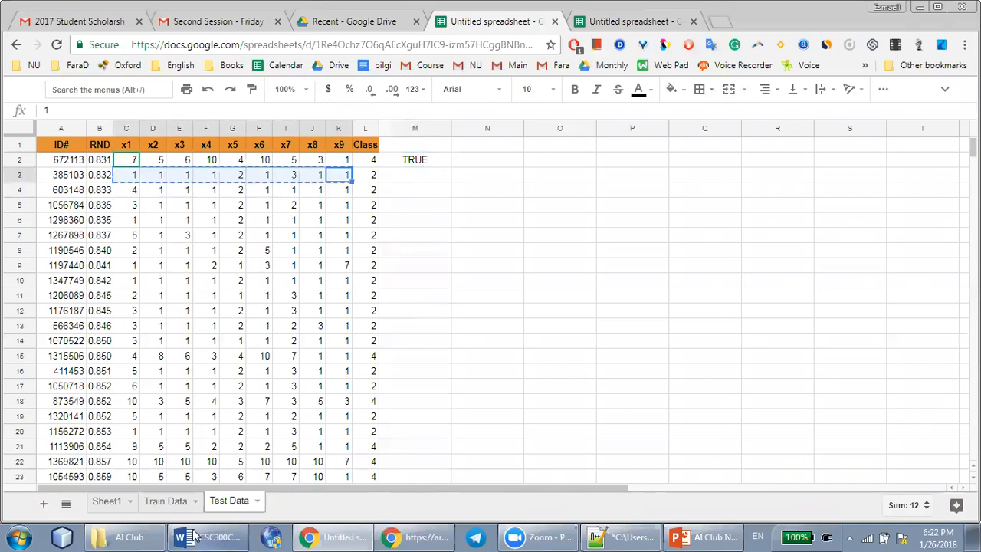
left_click(173, 500)
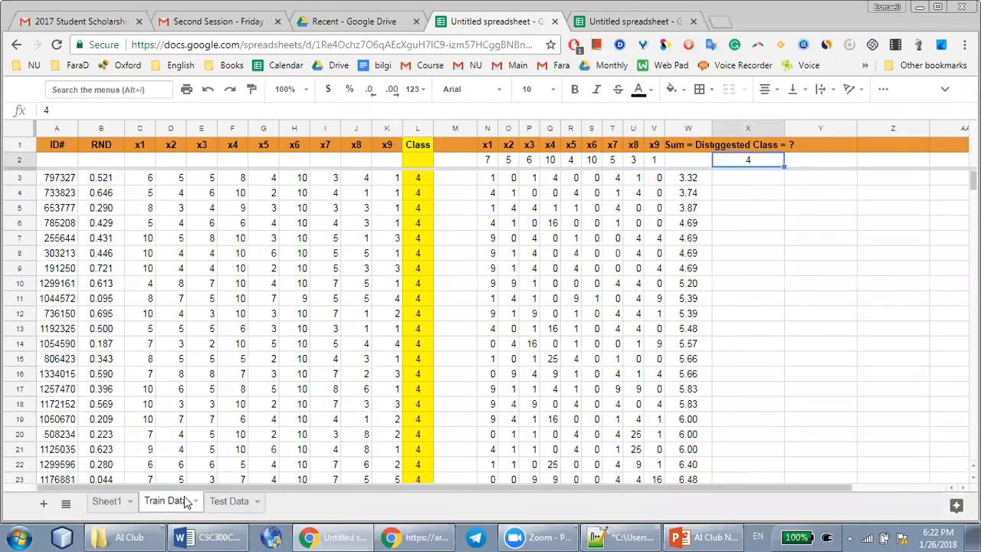
left_click(491, 162)
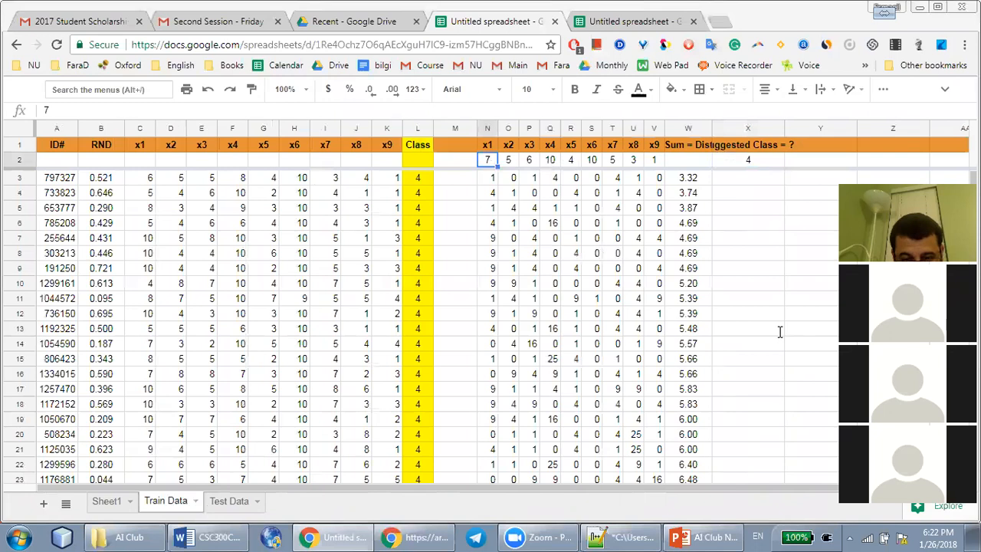
left_click(474, 159)
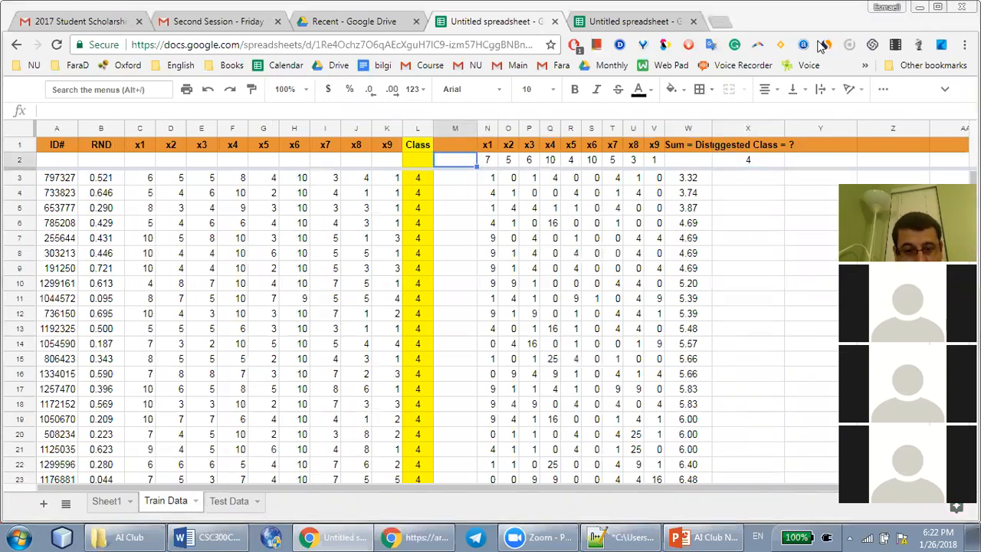
left_click(487, 161)
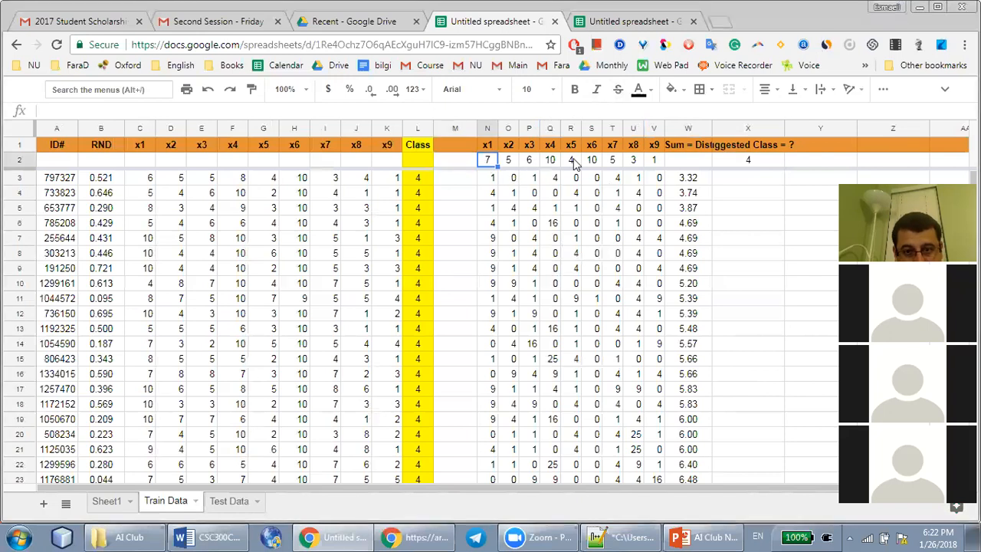
left_click(652, 160, "shift")
key("ctrl+v")
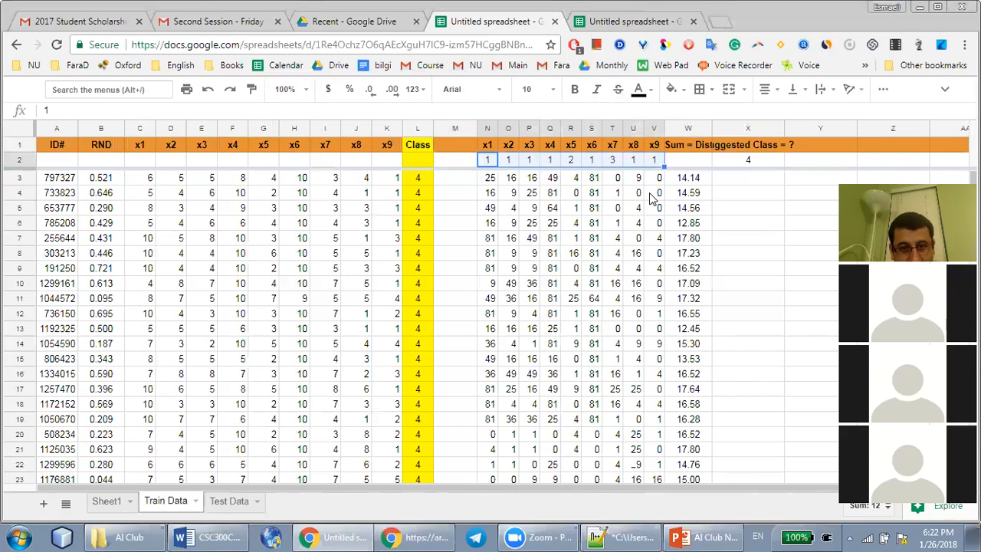
Sort the sheet by Sum = Dist in ascending order (A to Z) and enter the three nearest records' class, 2, in X2
right_click(687, 128)
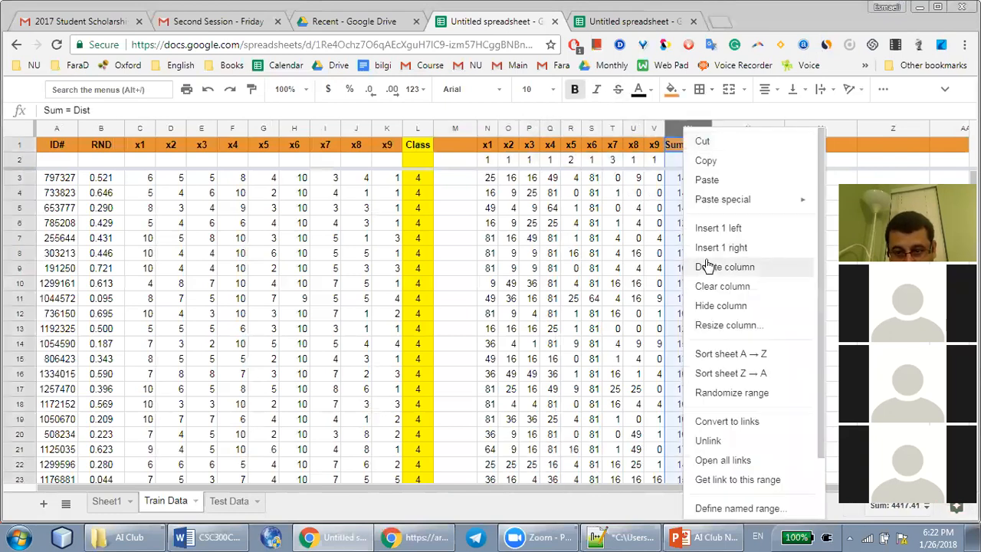
left_click(732, 354)
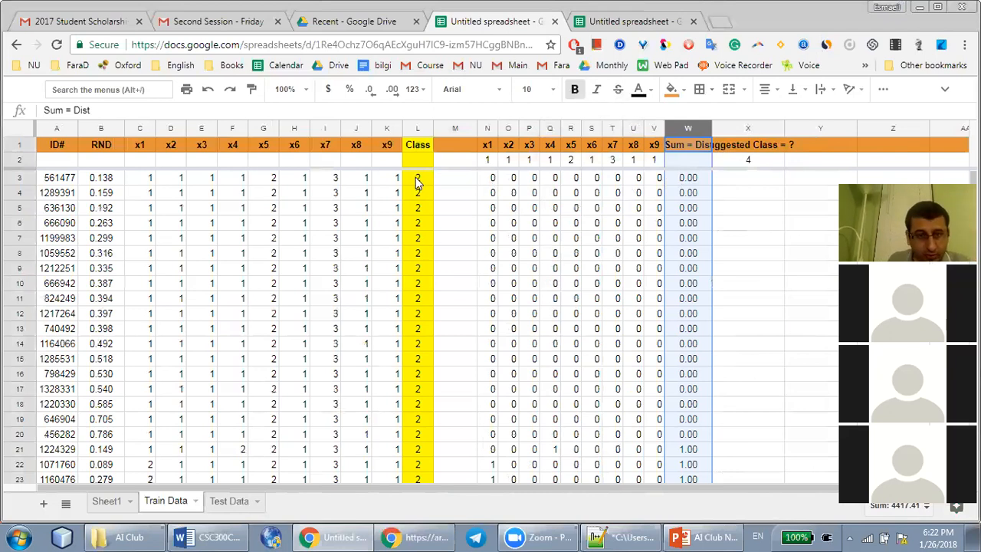
left_click_drag(417, 178, 418, 208)
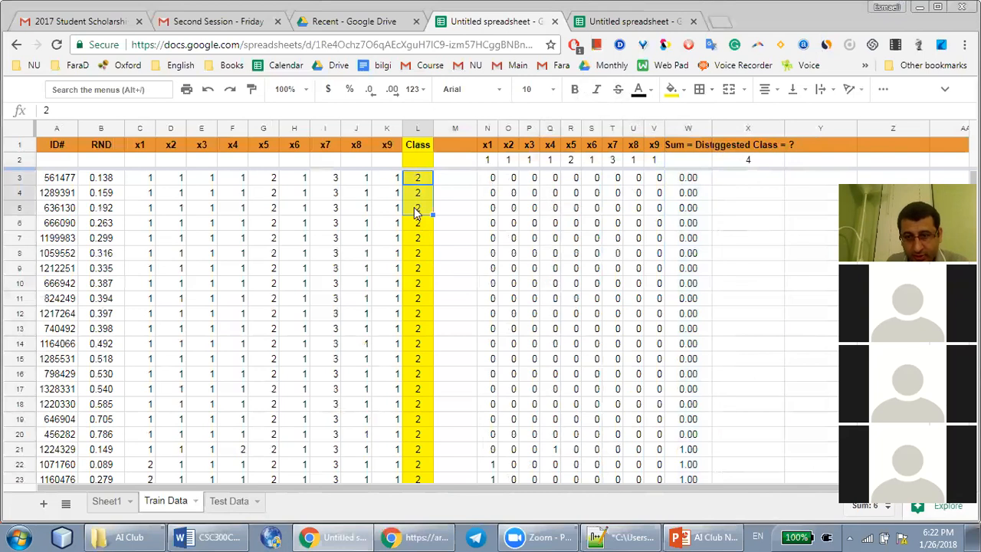
left_click(740, 161)
type("2")
key("Return")
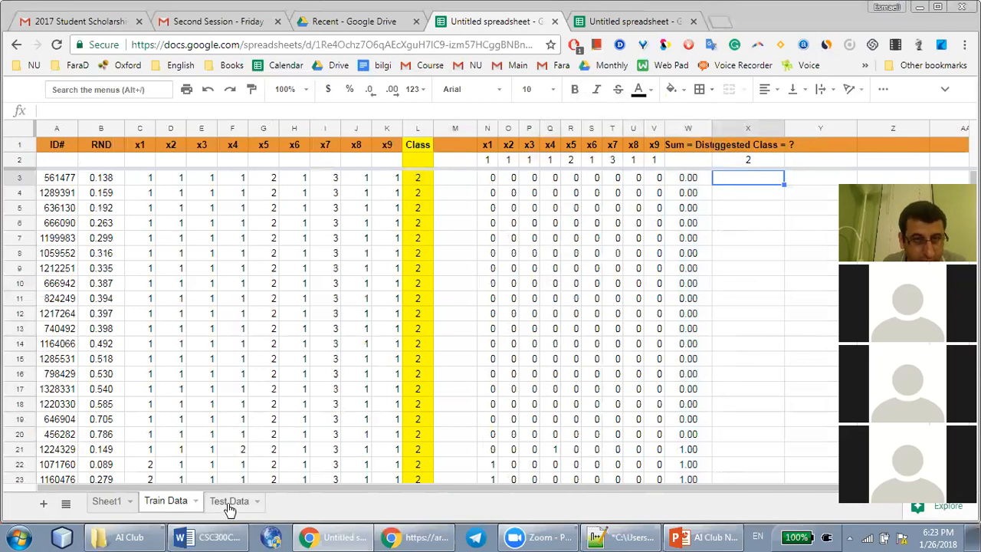
Move the second spreadsheet tab into its own window and enter TRUE in M3 for the second test record
left_click(667, 22)
left_click_drag(714, 115, 644, 2)
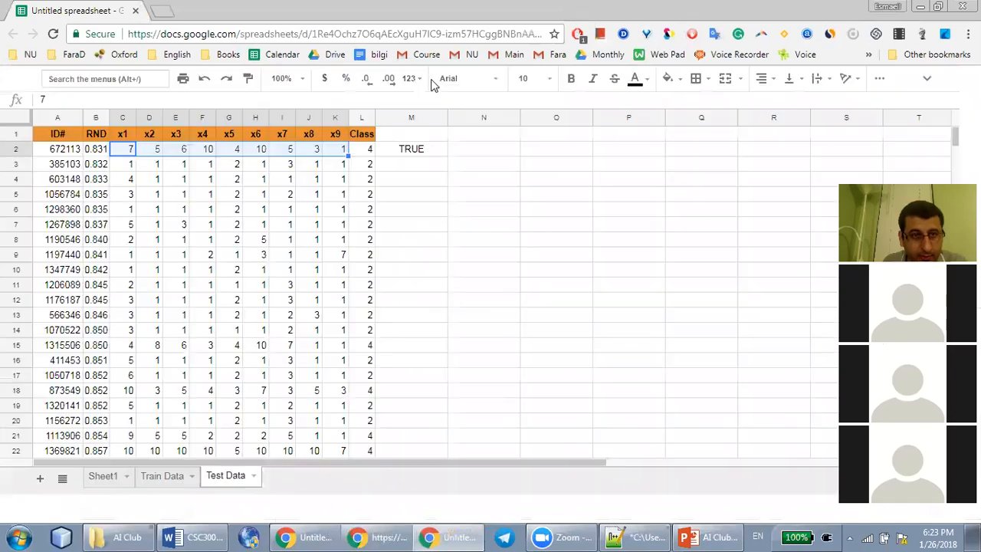
left_click(369, 166)
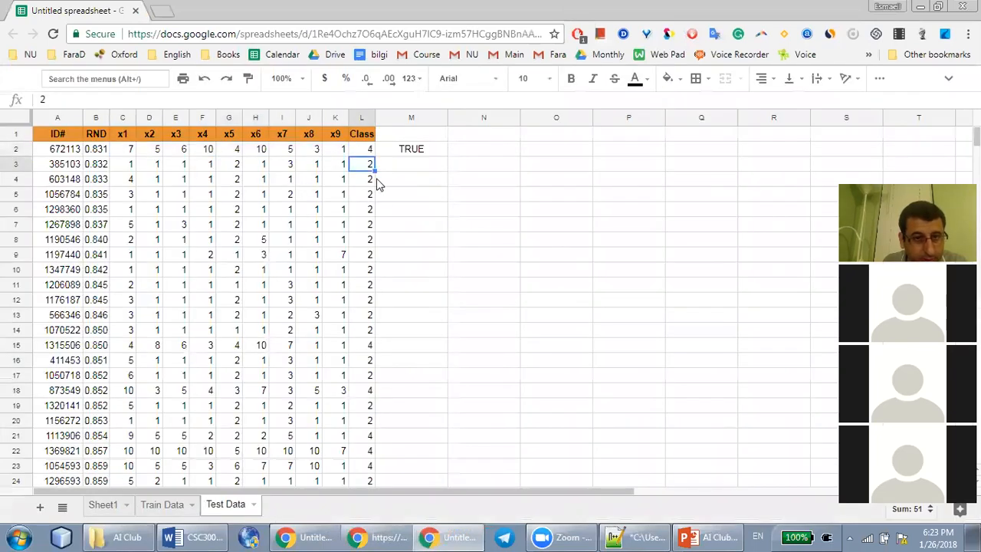
left_click(414, 164)
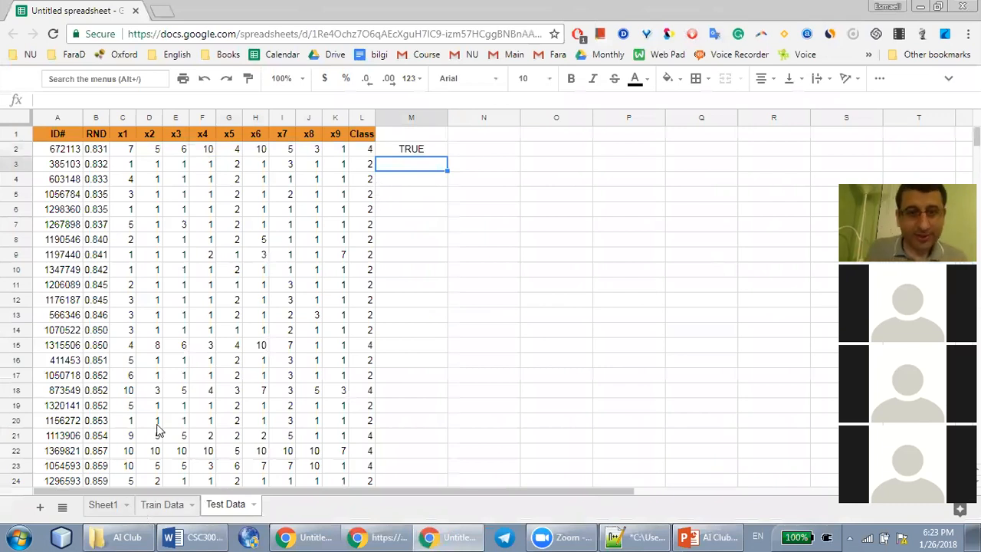
type("TRUE")
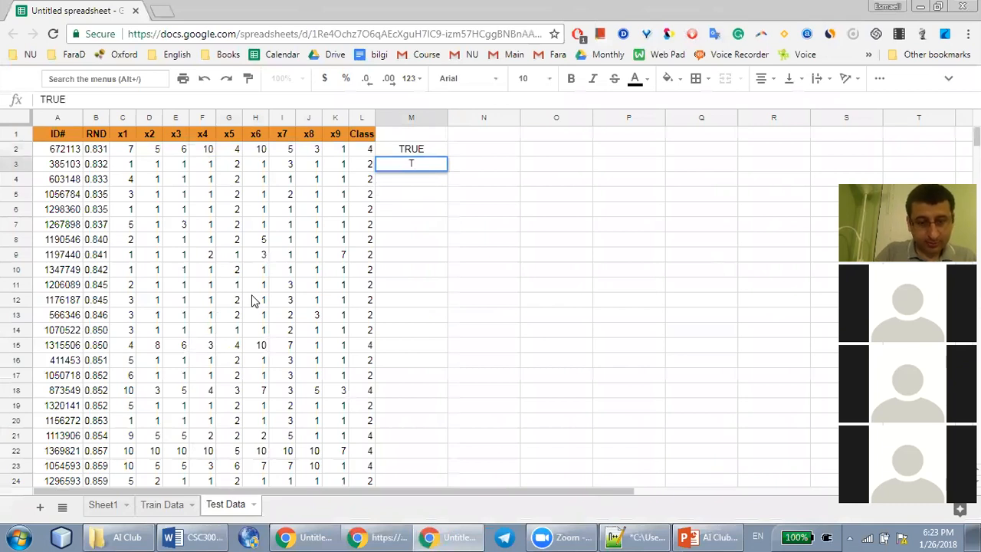
key("Return")
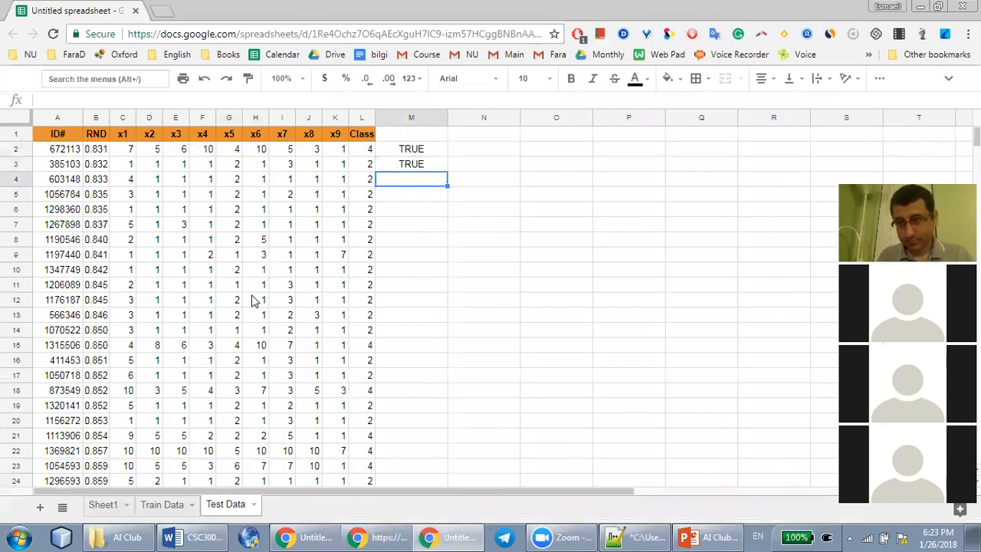
left_click_drag(418, 150, 420, 170)
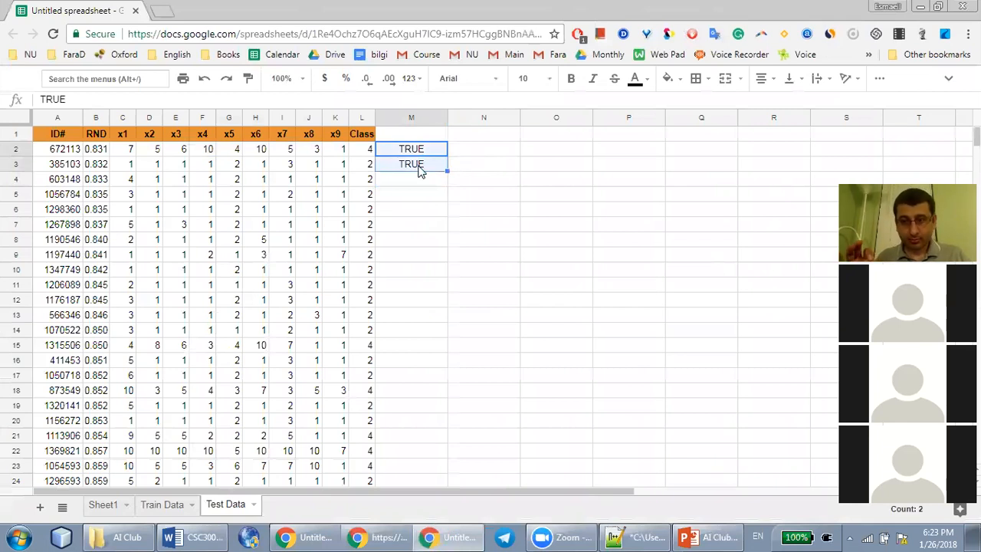
Fill the whole Class column of the Test Data sheet with green and centre its contents
left_click(156, 181)
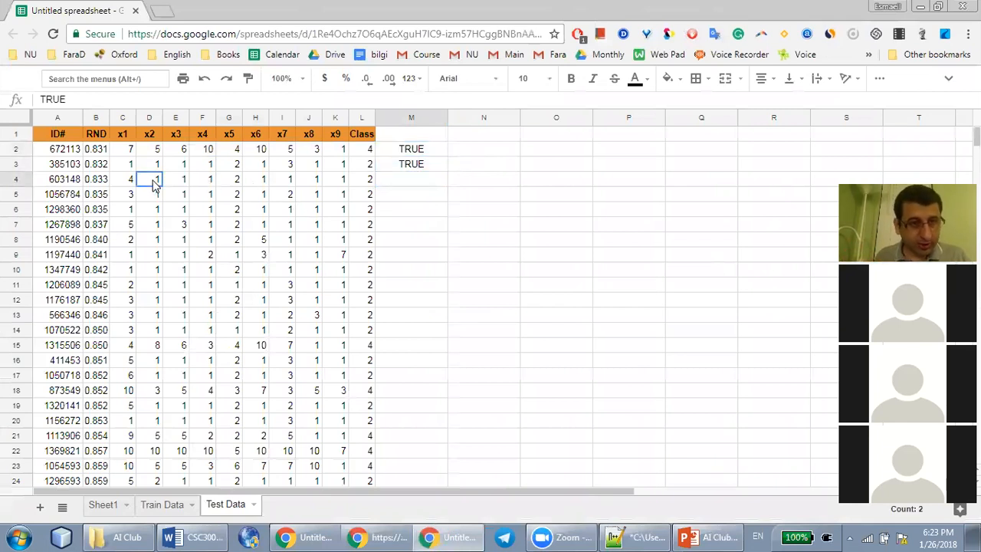
left_click(329, 186, "shift")
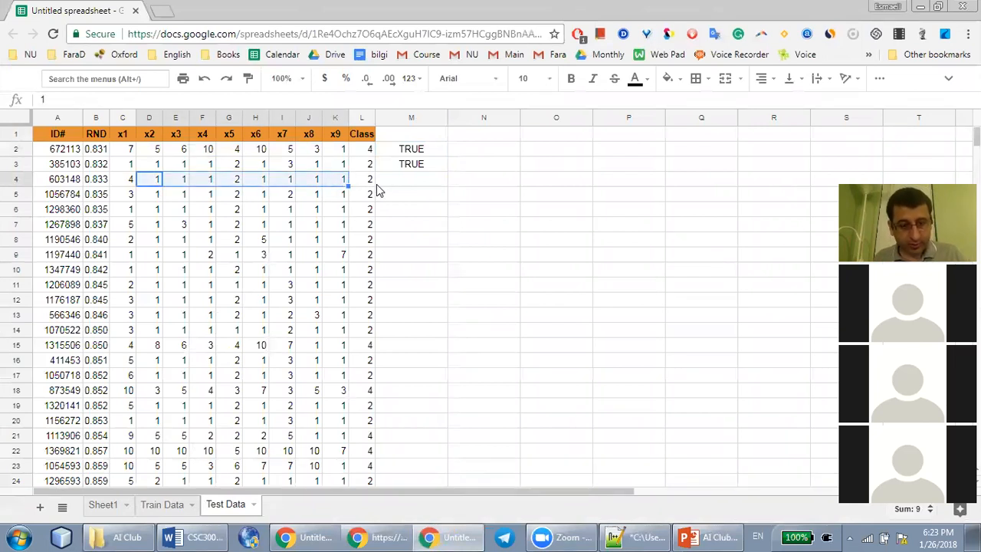
left_click(361, 118)
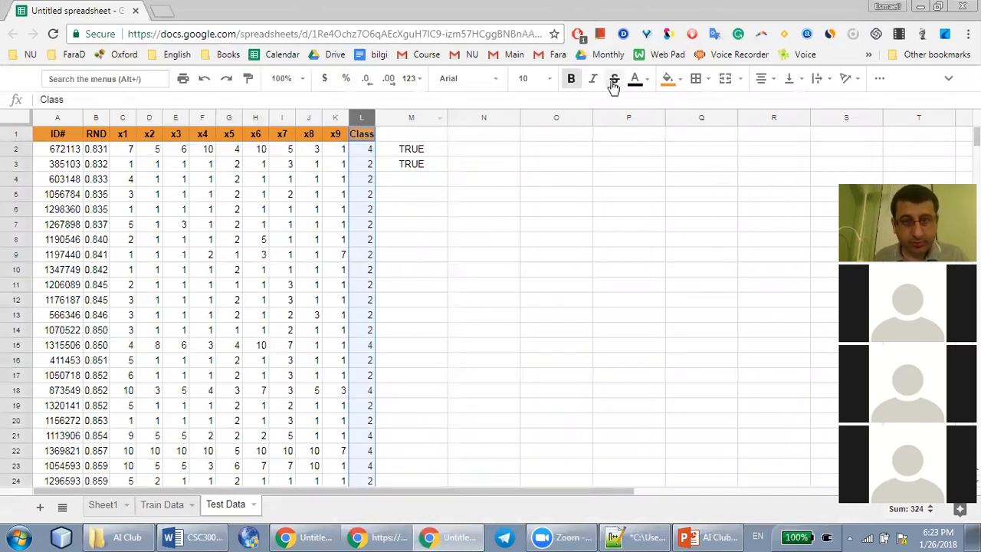
left_click(665, 79)
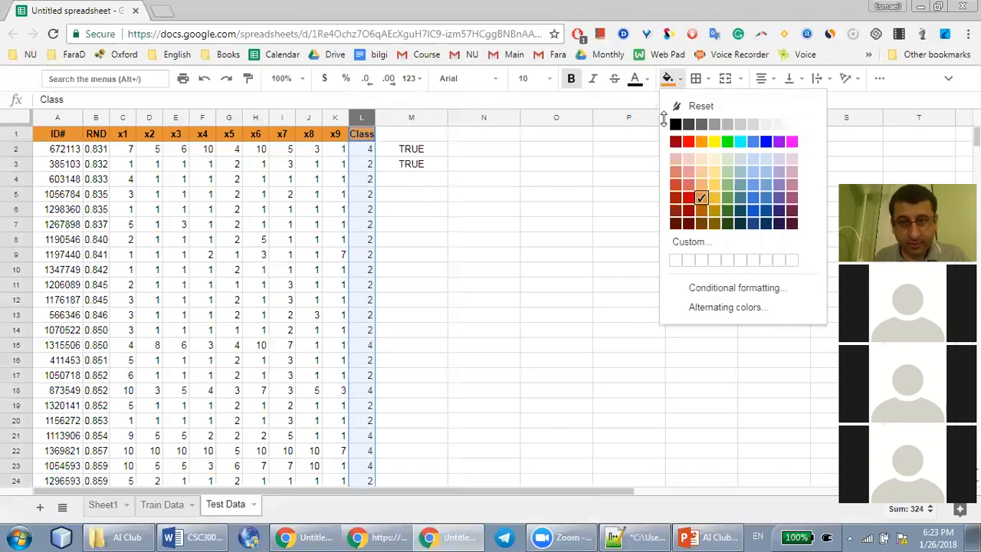
left_click(728, 186)
key("ctrl+shift+e")
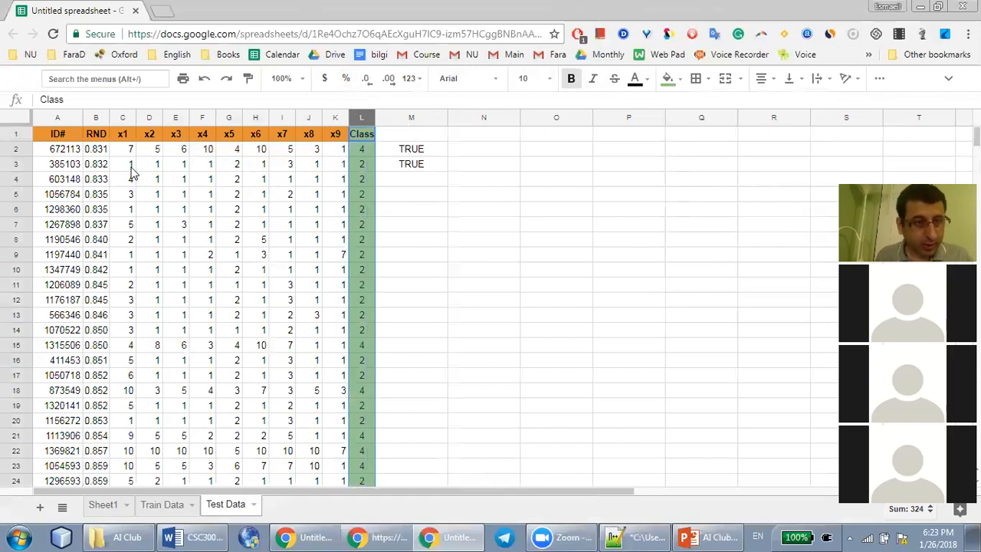
Copy the third test record's x1 to x9 values from C4:K4 into N2:V2 of the Train Data sheet
left_click(342, 179)
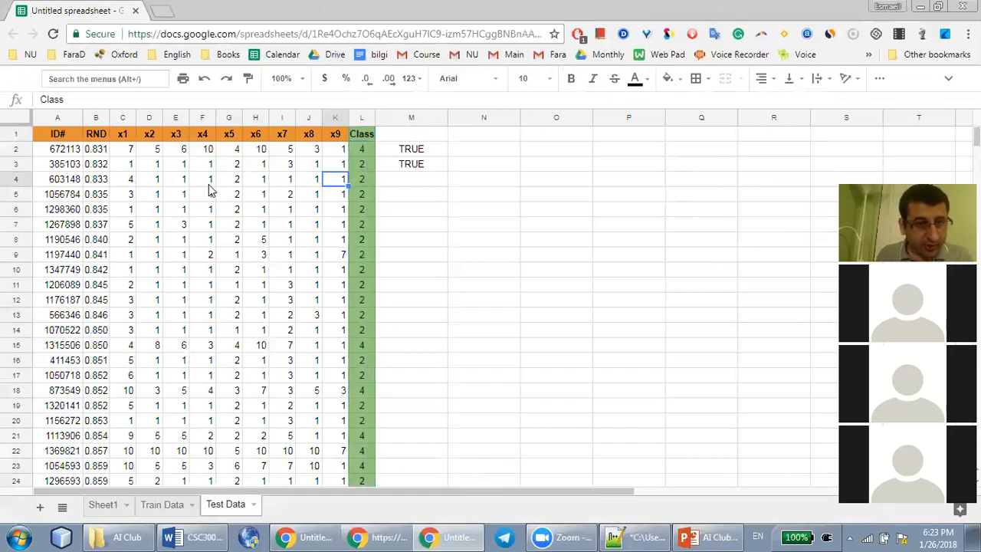
left_click(132, 181, "shift")
key("ctrl+c")
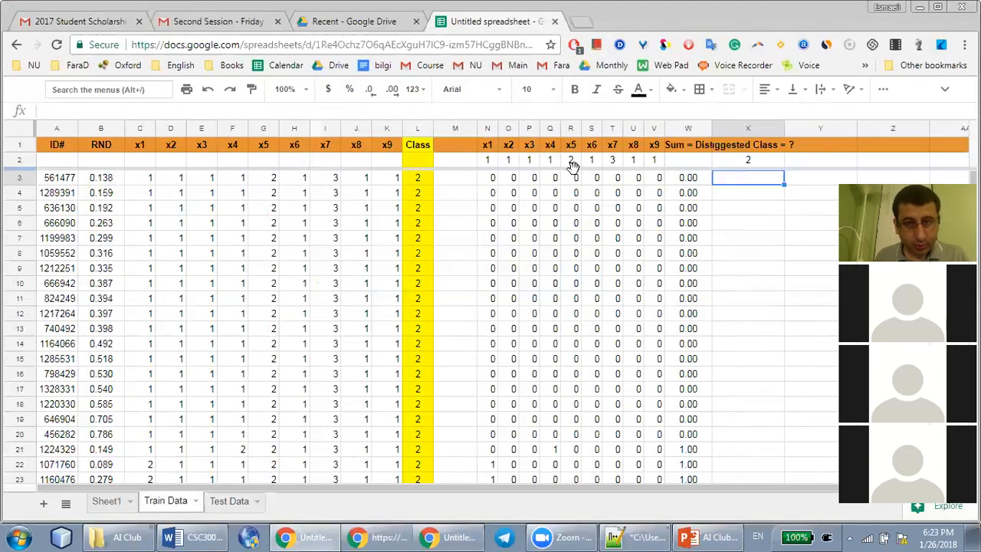
left_click(489, 160)
left_click(656, 162, "shift")
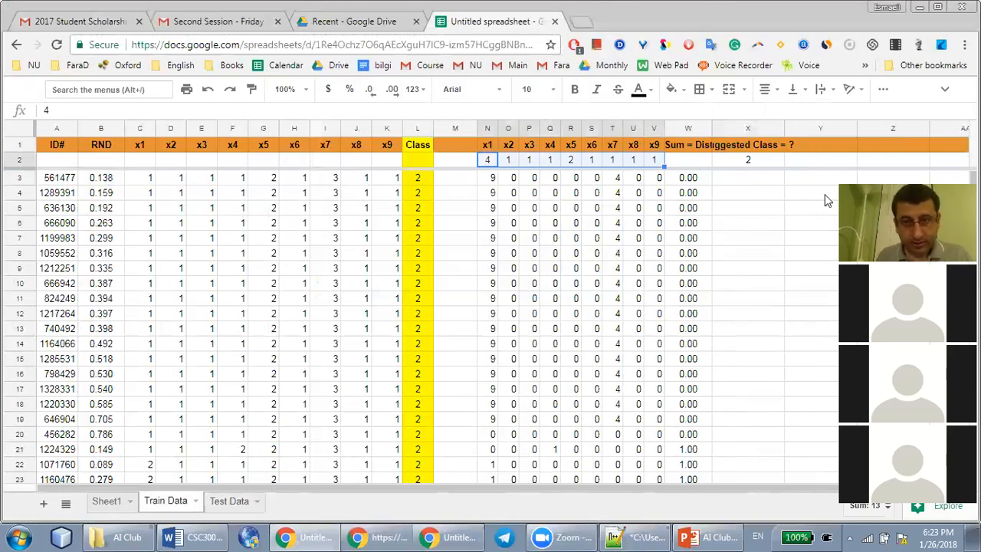
Sort the Train Data sheet by Sum = Dist in ascending order and check the classes of the five nearest records in L3:L7
right_click(686, 128)
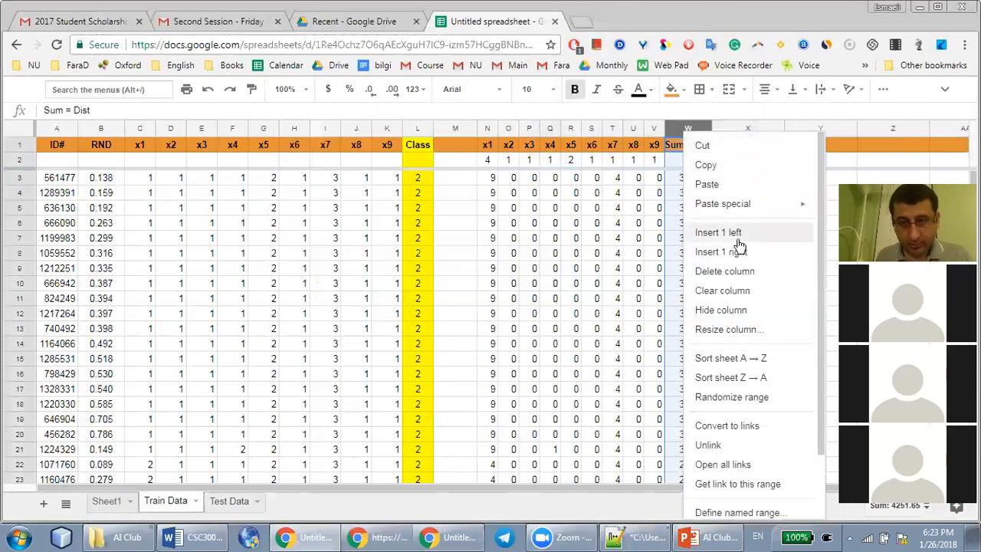
left_click(743, 359)
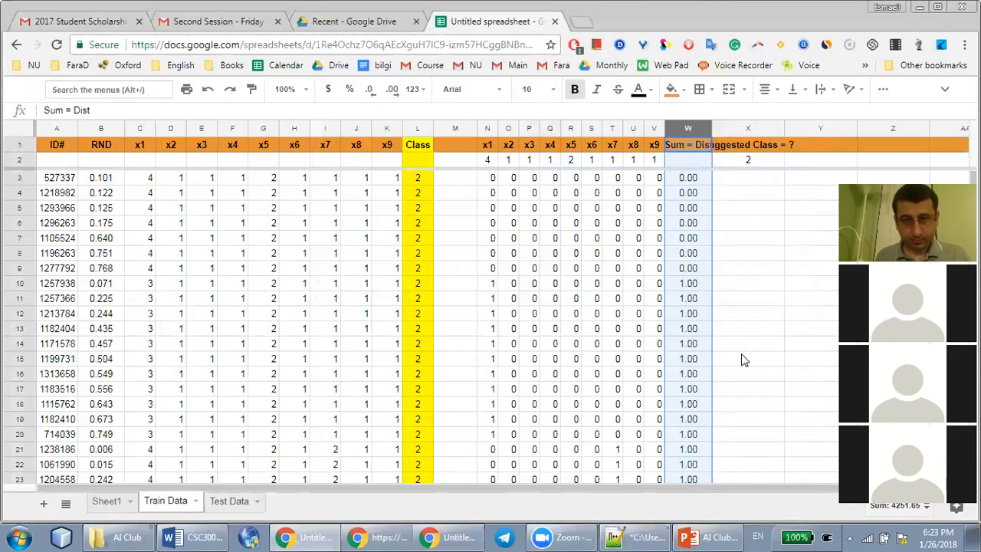
left_click(418, 179)
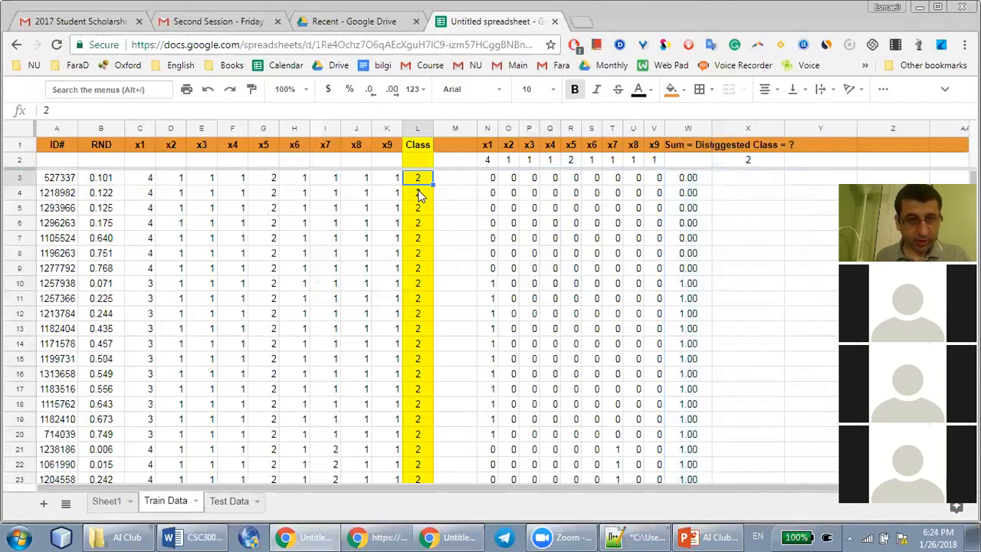
left_click_drag(417, 177, 421, 240)
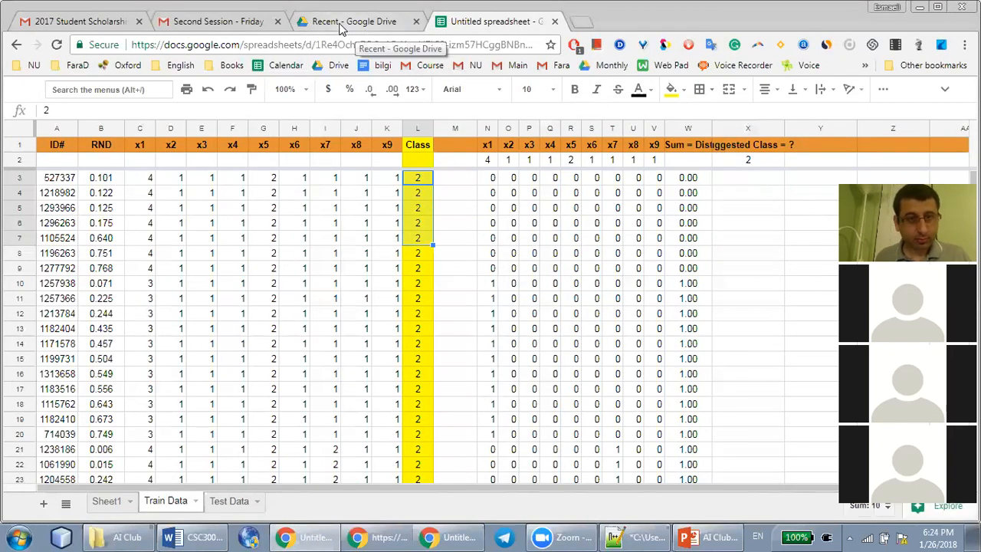
Insert a column directly after Class in the Test Data sheet and title it "Suggested Class" in M1
key("alt+Tab")
right_click(406, 116)
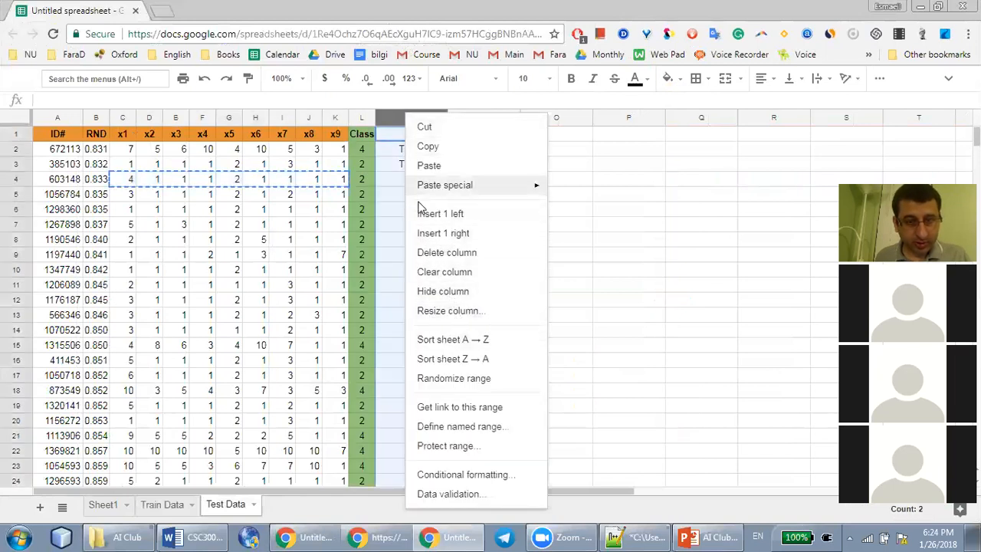
left_click(455, 220)
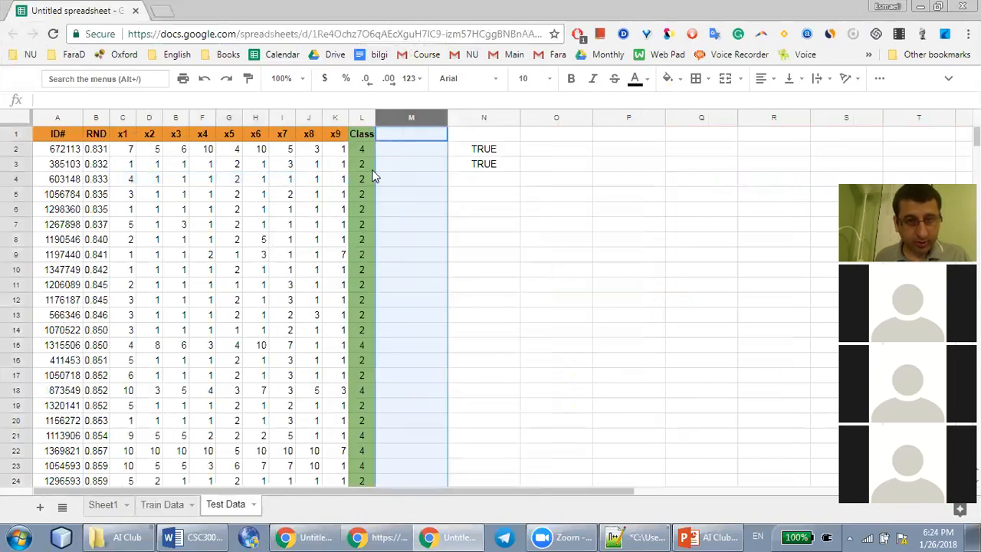
left_click(409, 135)
type("Suggested Cla")
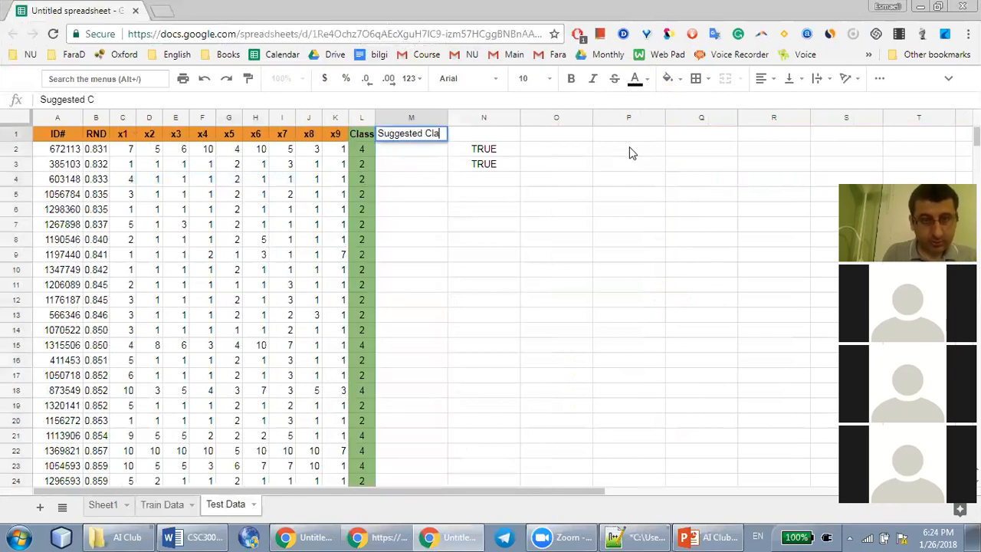
type("ss")
key("Return")
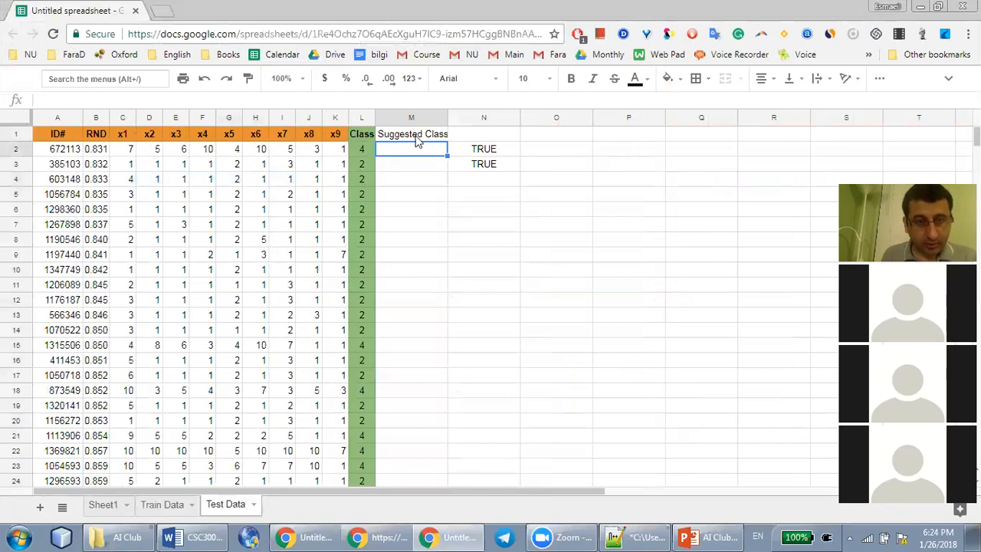
Enter the suggested classes 4, 2 and 2 for the first three test records in M2:M4
type("4")
key("Return")
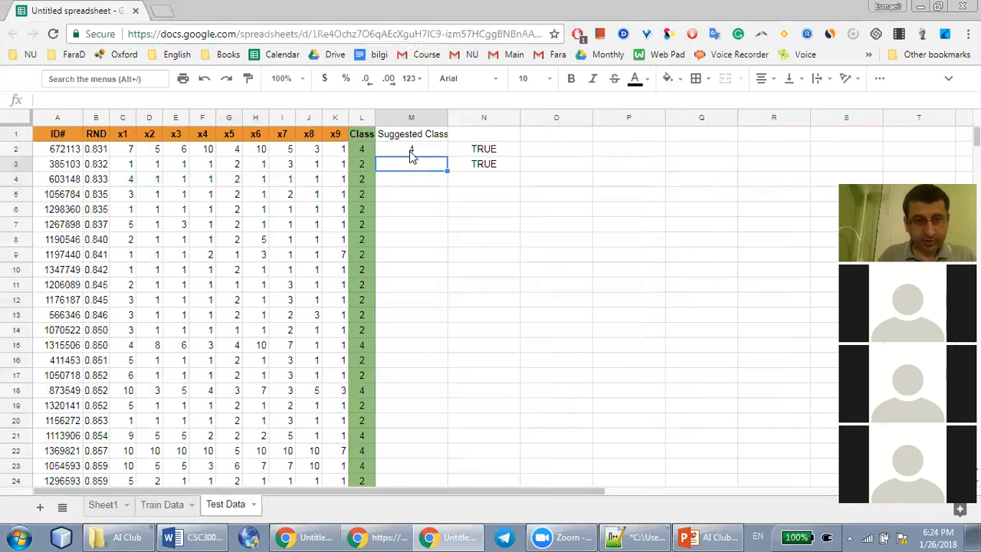
type("232")
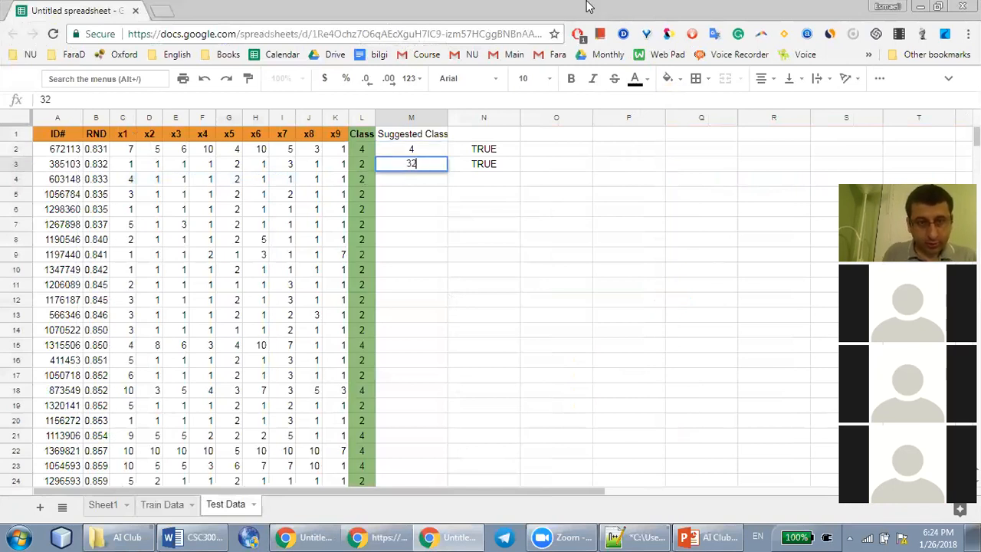
key("Return")
type("2")
key("Up")
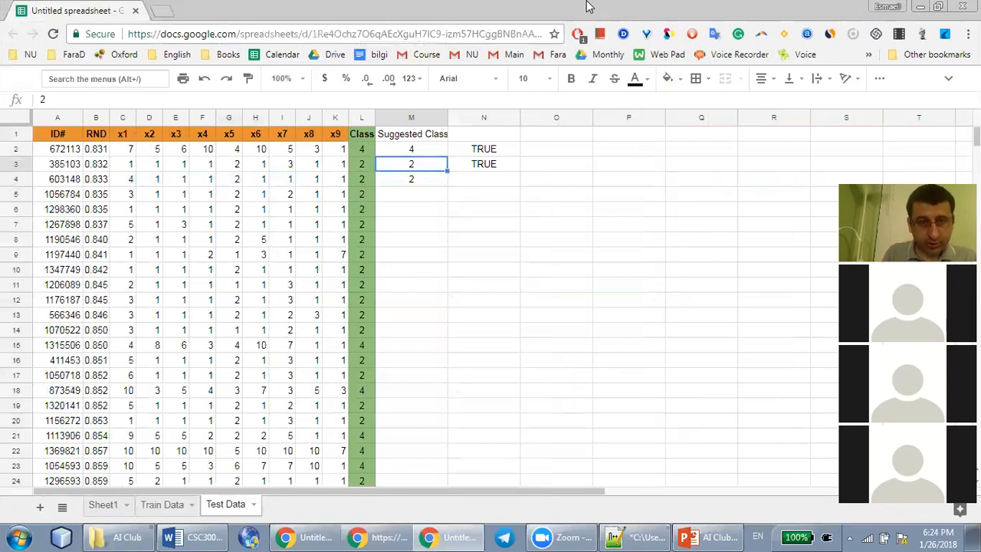
Replace the TRUE entry in N2 with the formula =if(L2=M2,1,0) comparing the actual and suggested class
key("Up")
key("Right")
key("Delete")
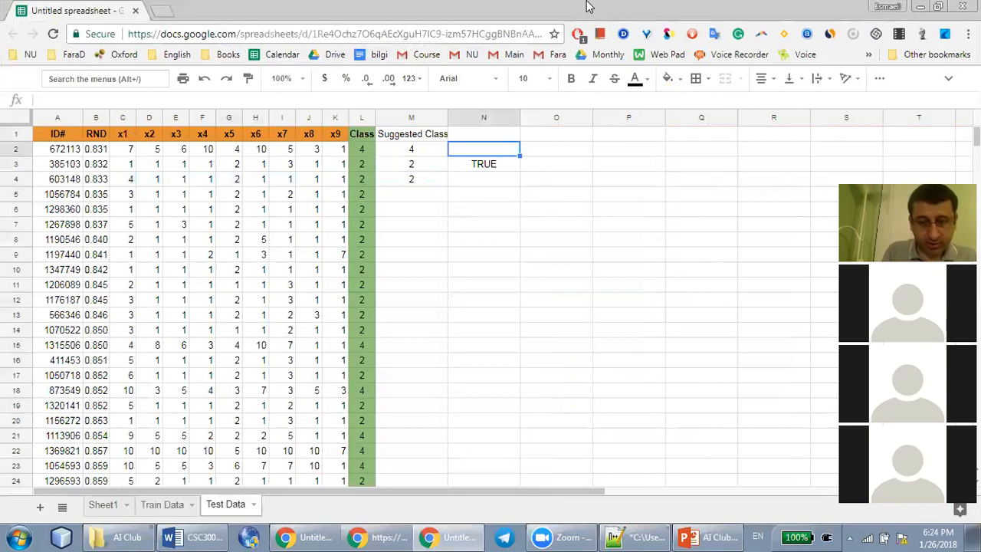
type("=if")
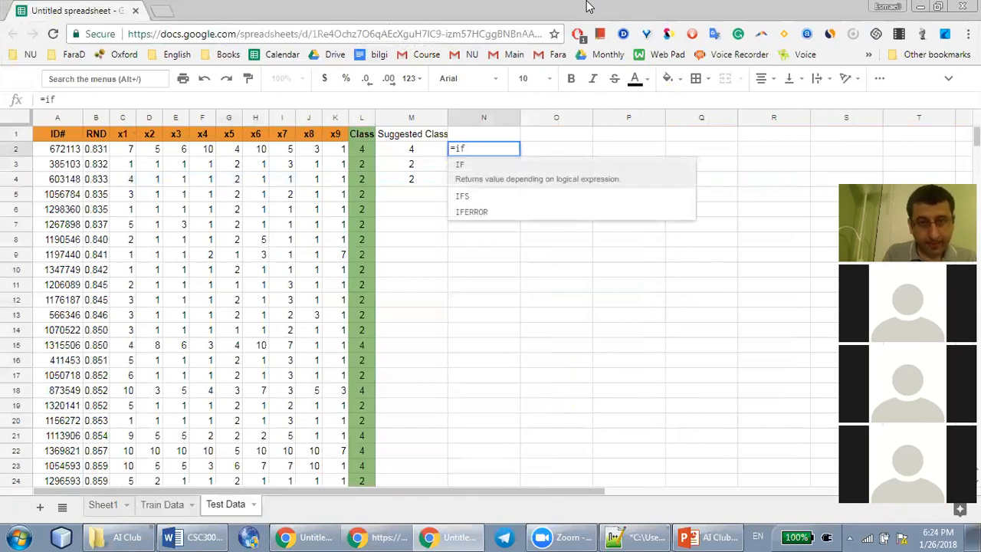
type("(")
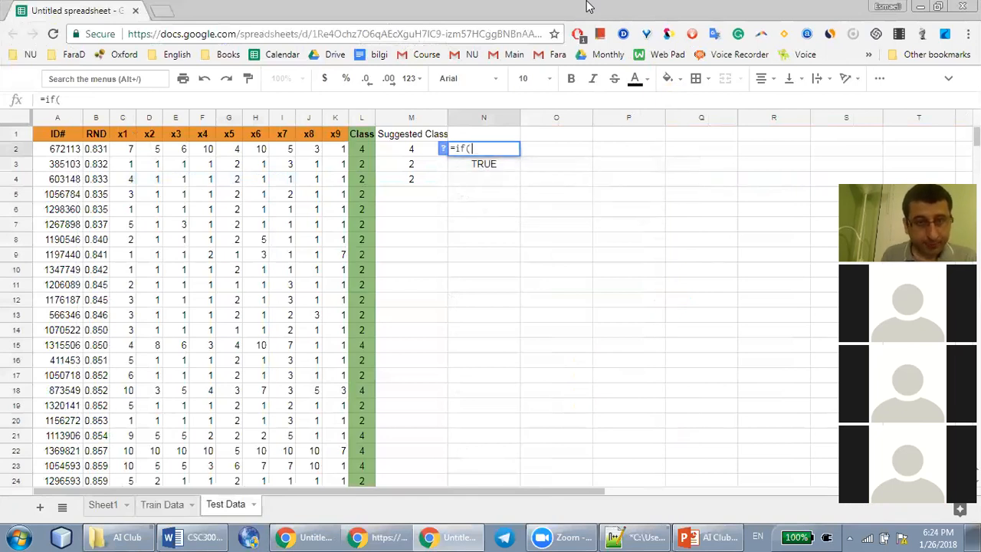
left_click(363, 152)
type("=")
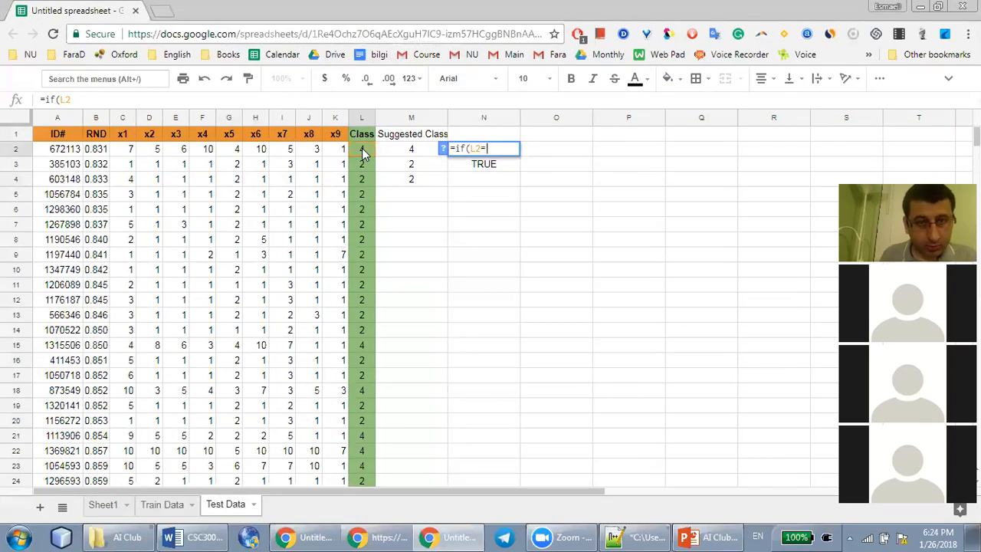
left_click(413, 152)
type(",1,0)")
key("Return")
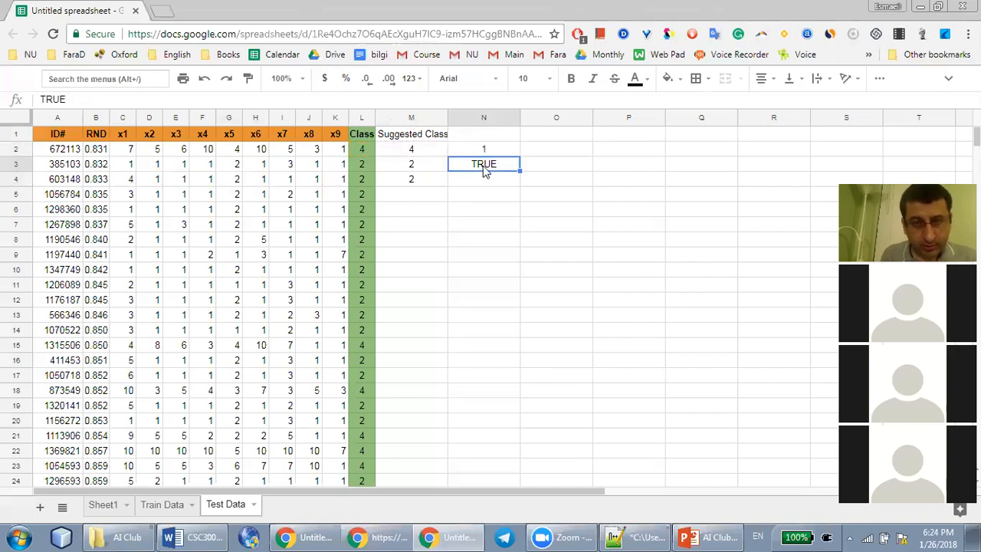
Fill the comparison formula from N2 down through N12
left_click(493, 151)
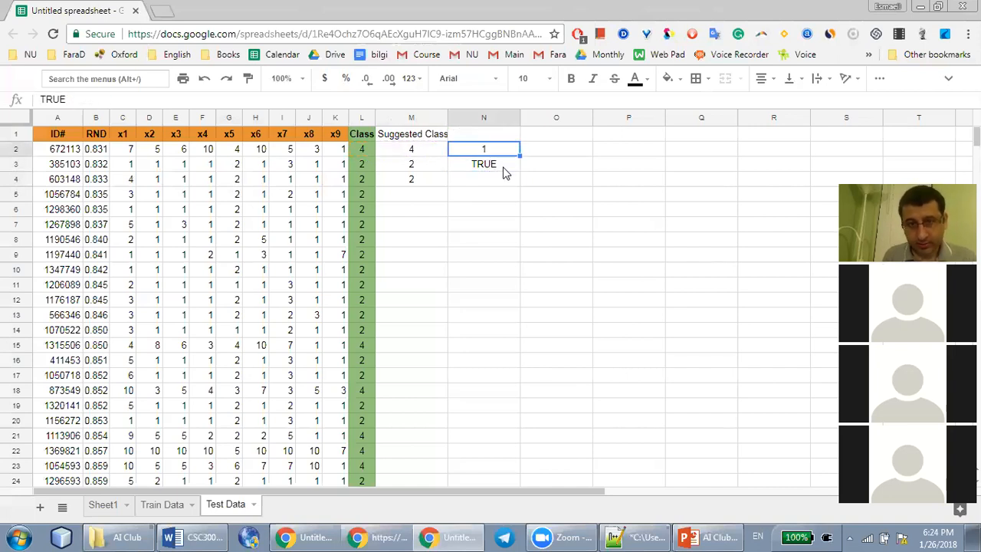
left_click(504, 171)
left_click(502, 151)
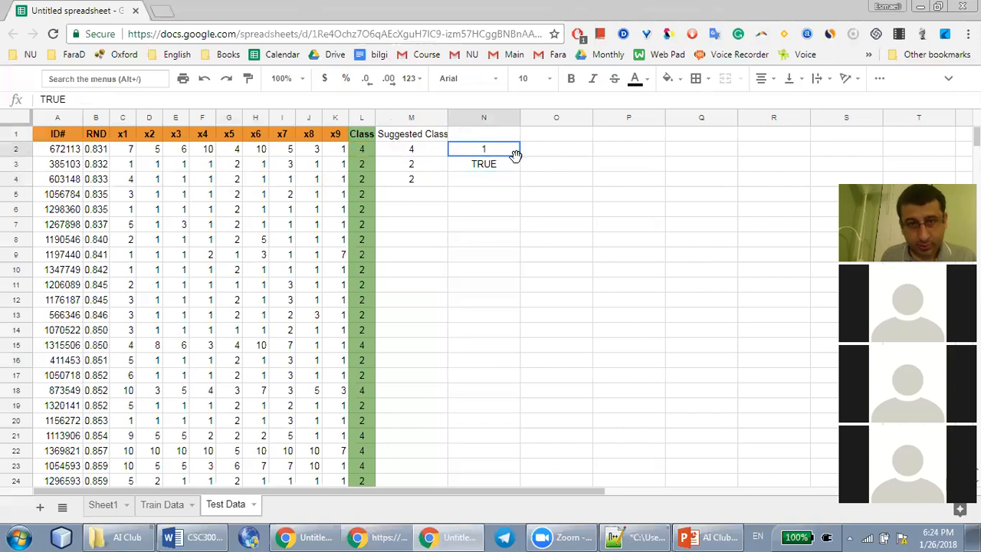
left_click_drag(521, 156, 504, 213)
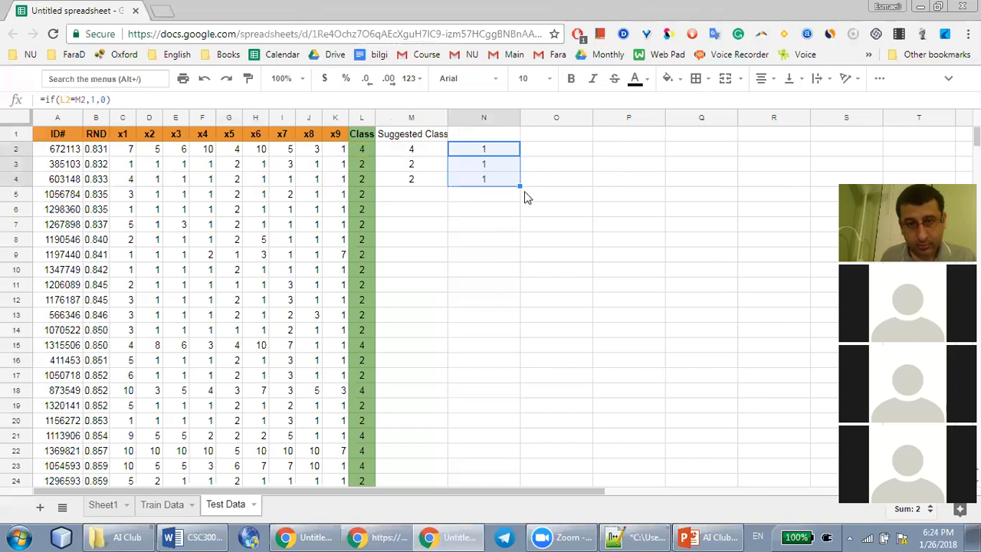
left_click_drag(518, 185, 503, 308)
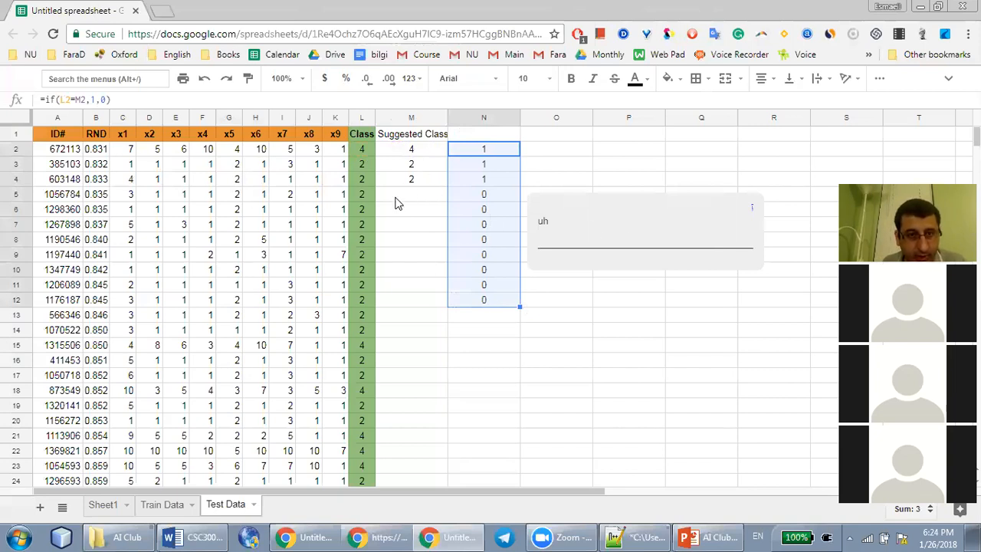
Copy the fourth test record's x1 to x9 values from C5:K5 into N2:V2 of the Train Data sheet
left_click(130, 195)
left_click_drag(181, 201, 344, 208)
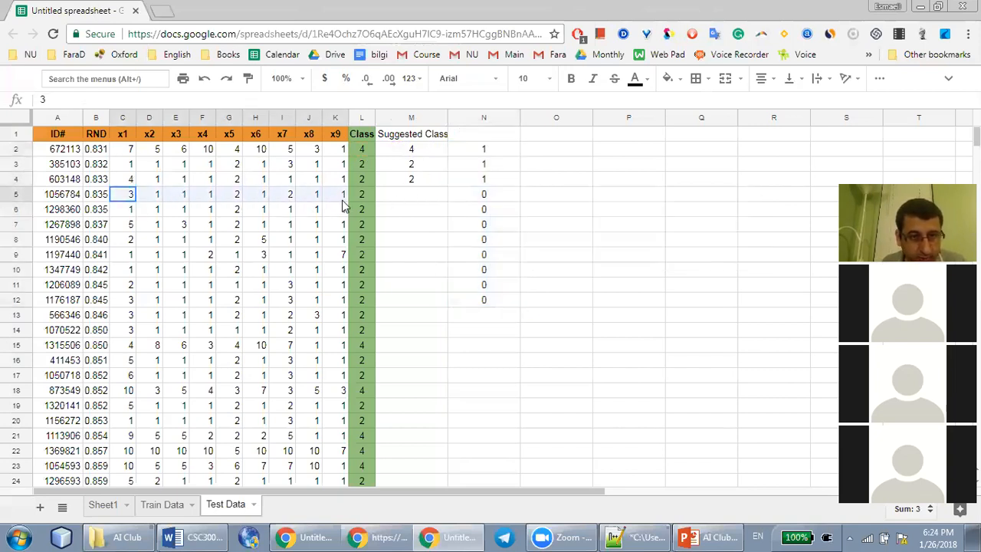
key("ctrl+c")
key("alt+Tab")
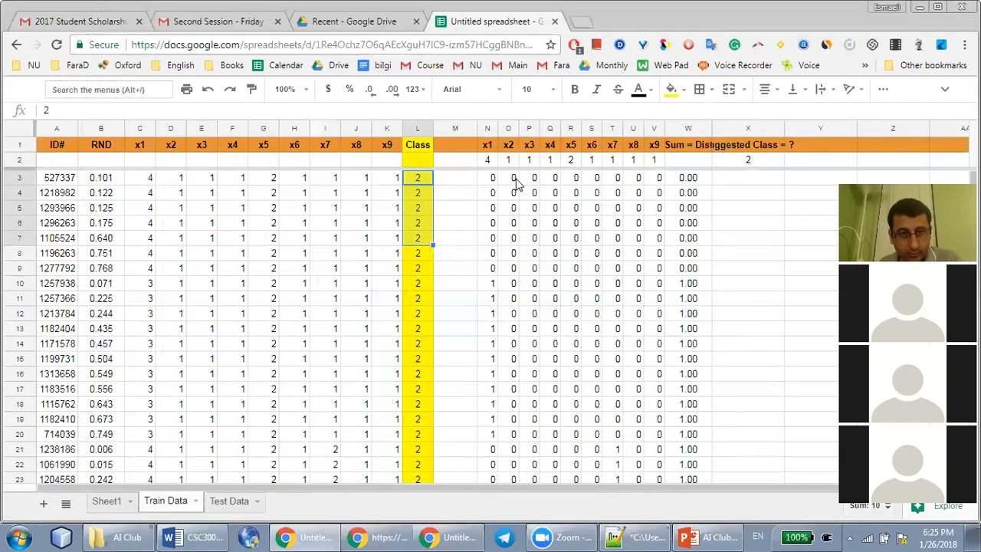
left_click_drag(487, 161, 650, 164)
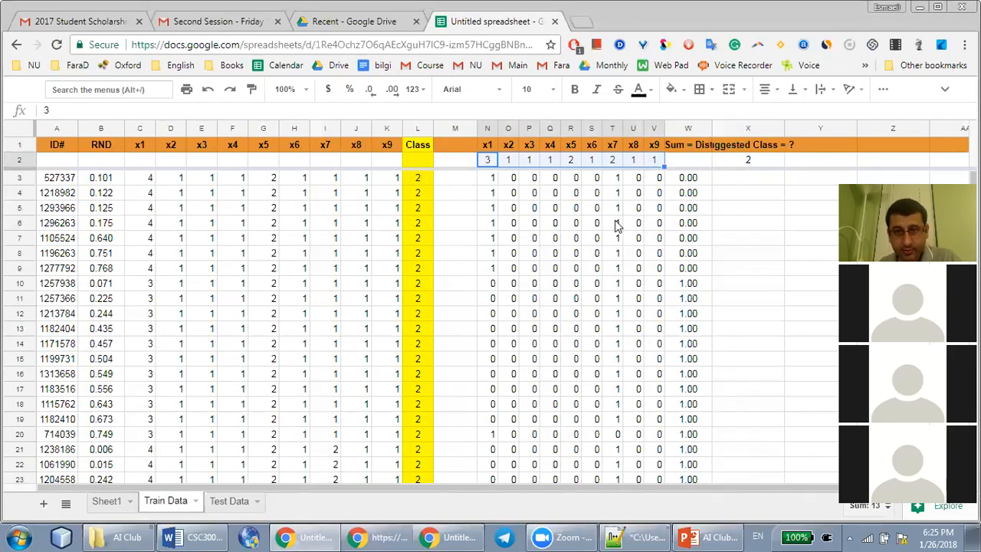
Re-sort the Train Data sheet by Sum = Dist from A to Z and check the three nearest records' classes
right_click(688, 130)
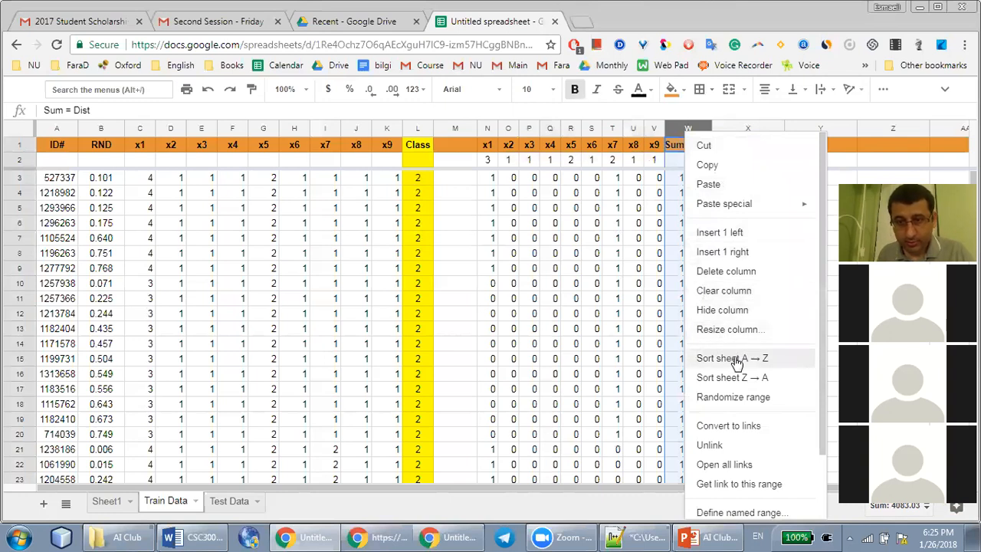
left_click(733, 362)
left_click(418, 179)
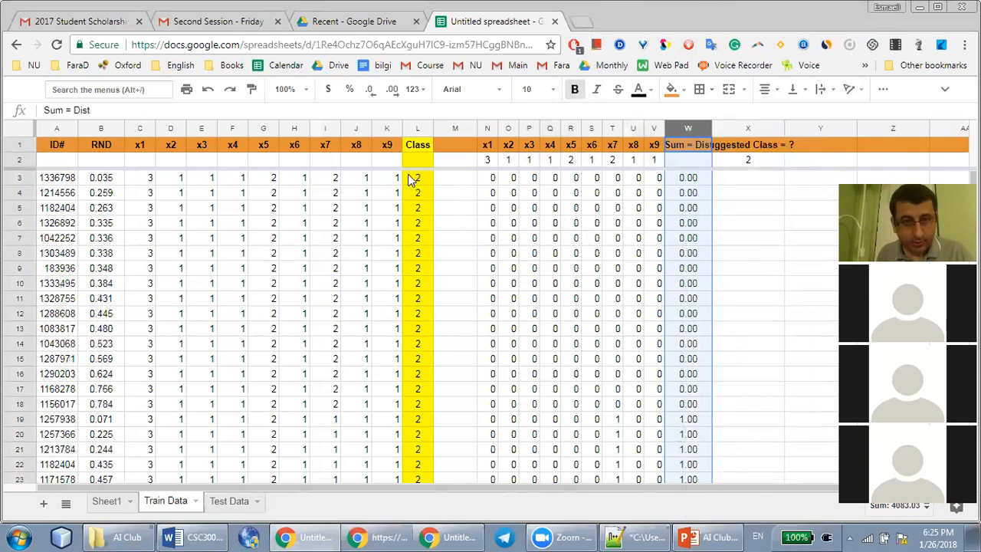
left_click(418, 208, "shift")
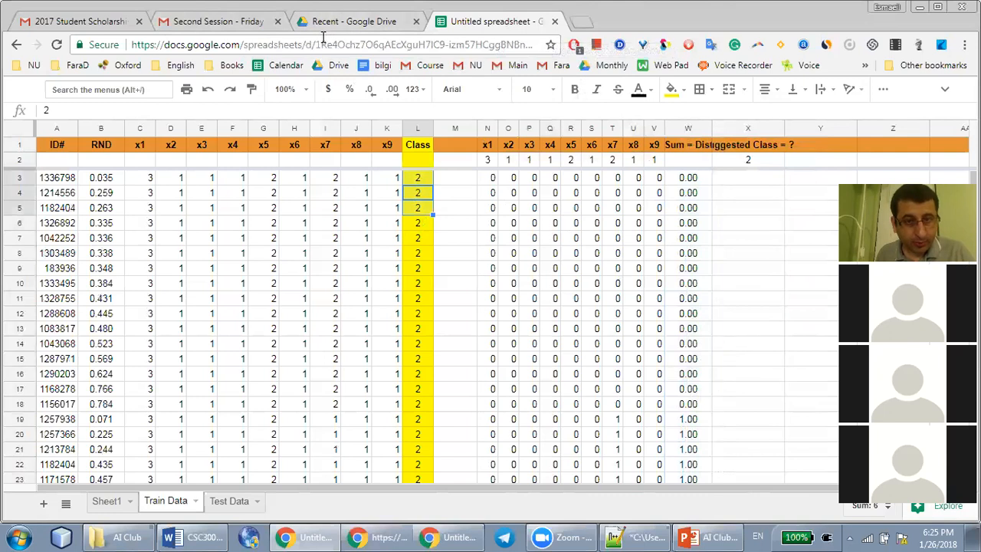
Enter 2 as the fourth test record's suggested class in M5 of the Test Data sheet
key("alt+Tab")
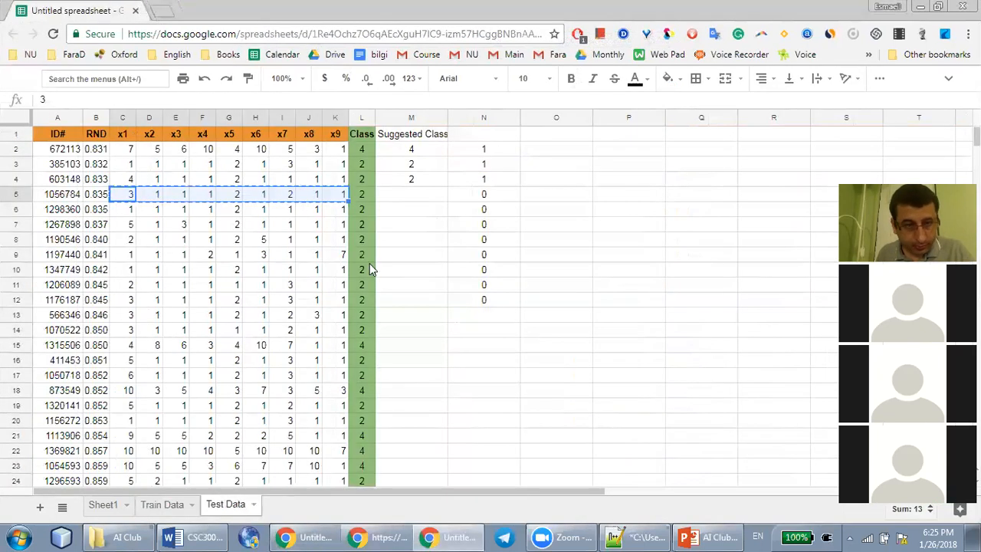
left_click(411, 193)
type("2")
key("Return")
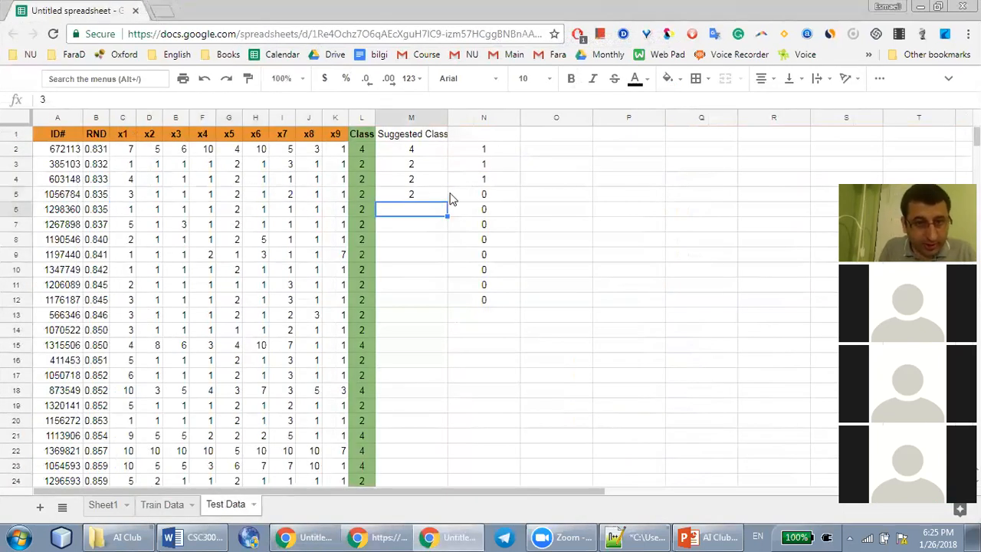
Copy the x1 to x9 values of test record row 15 (C15:K15) into N2:V2 of the Train Data sheet
scroll(357, 191, "down", 3)
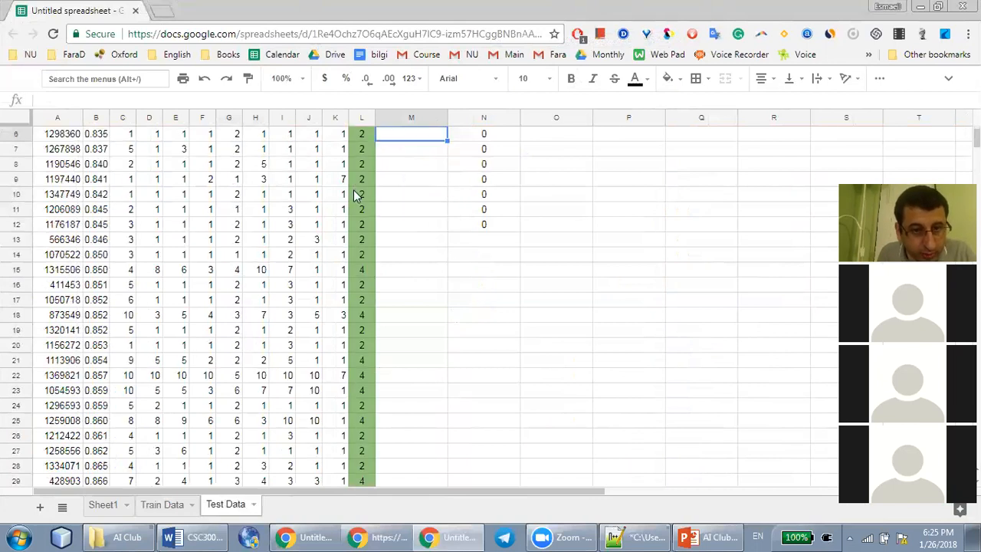
scroll(357, 191, "up", 3)
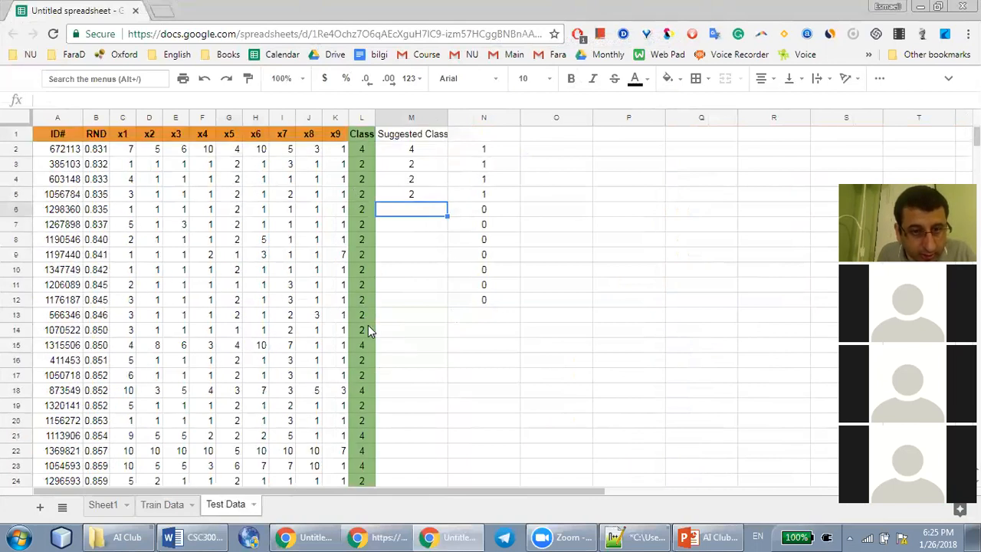
left_click(360, 344)
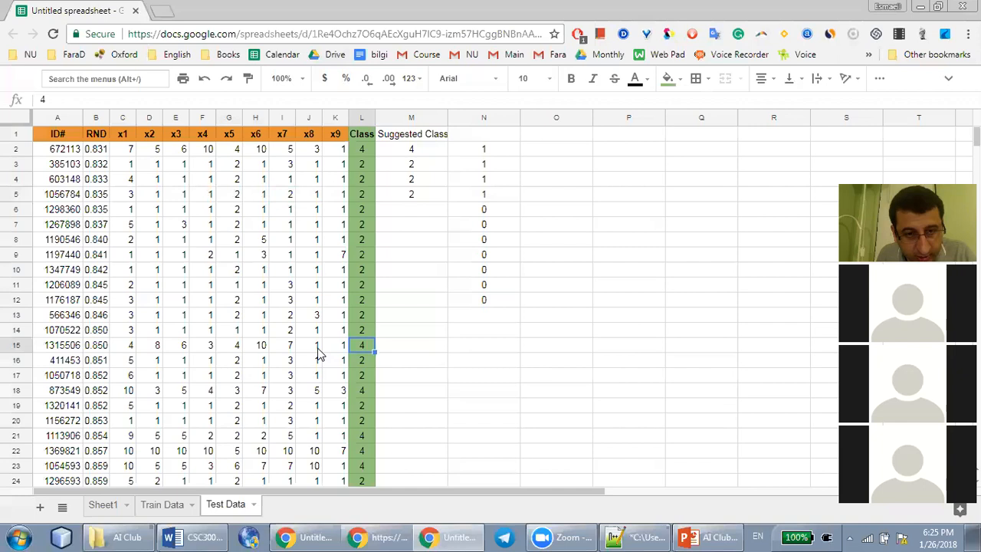
left_click(124, 347)
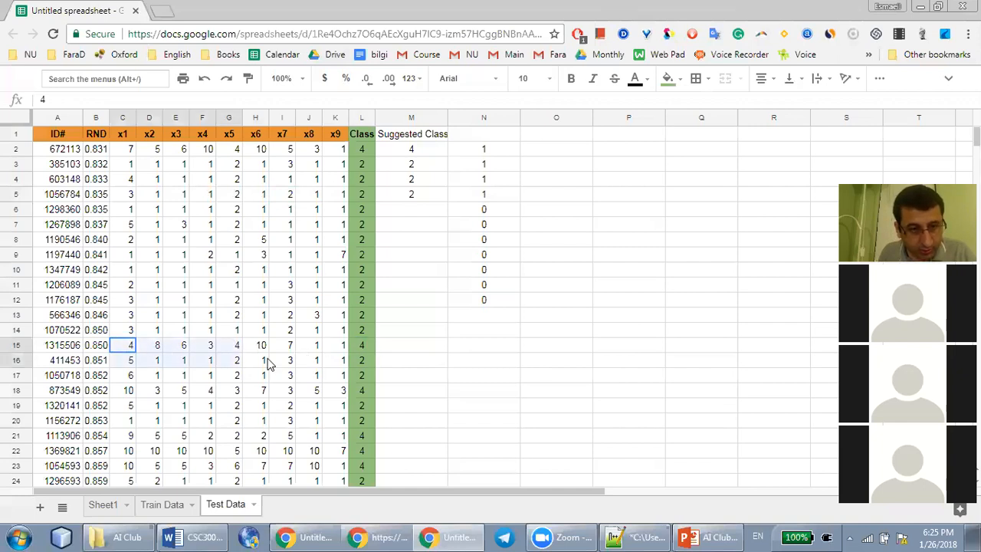
left_click(337, 349, "shift")
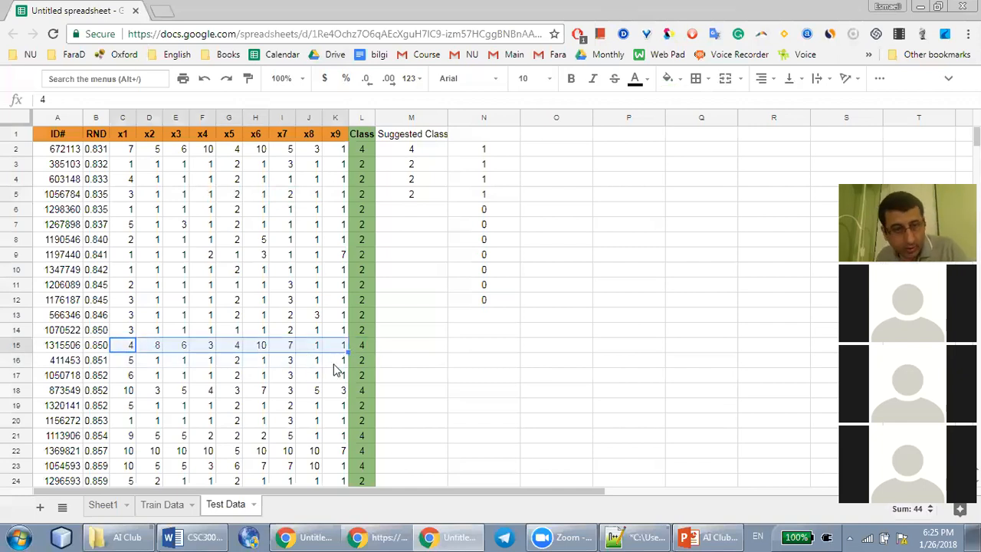
key("alt+Tab")
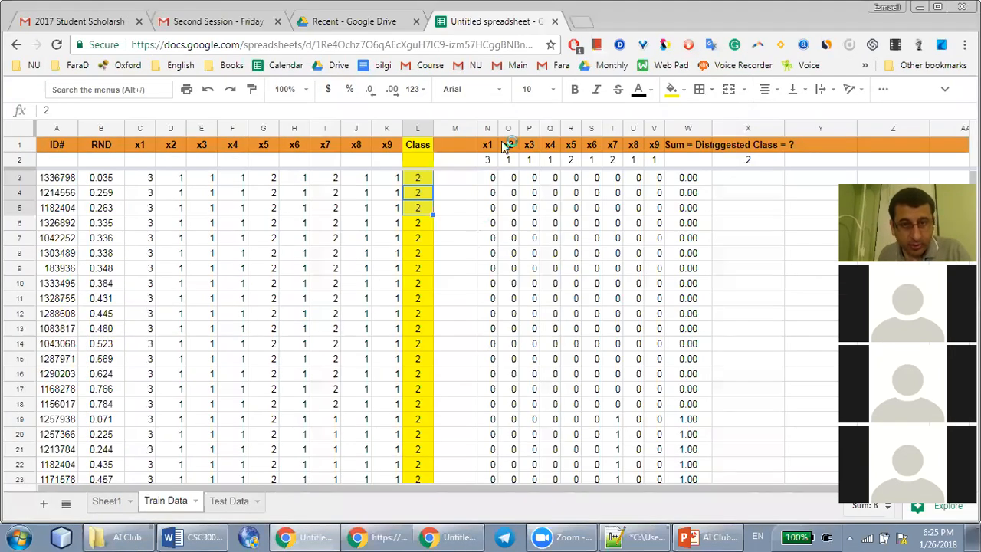
left_click(483, 162)
left_click(650, 156, "shift")
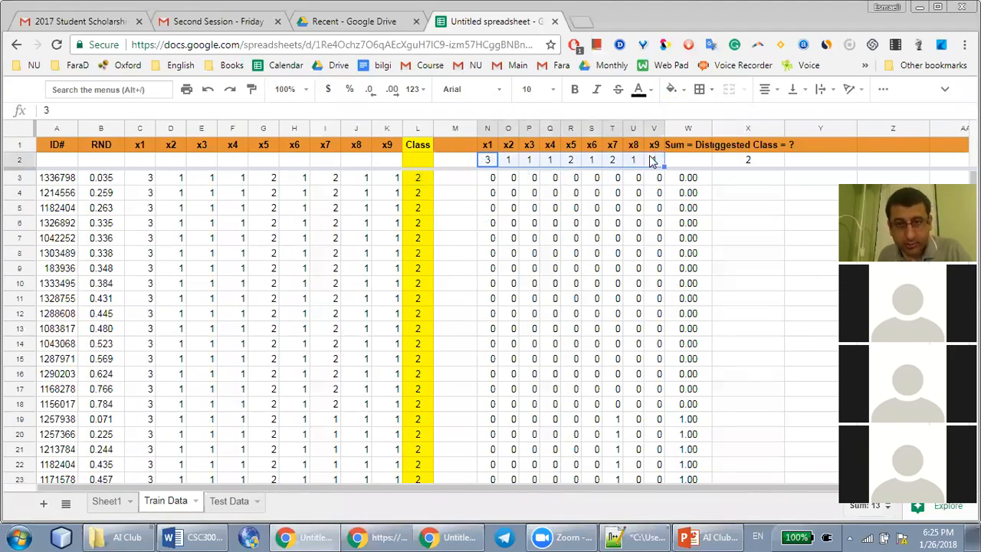
key("ctrl+v")
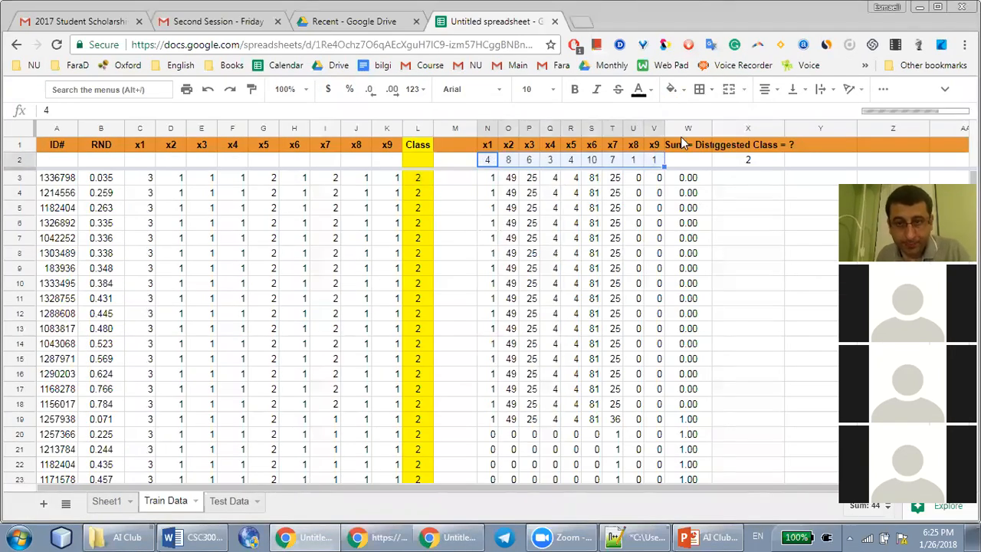
Sort the Train Data sheet by Sum = Dist from A to Z and check the classes of the three and five nearest records
left_click(681, 128)
right_click(678, 129)
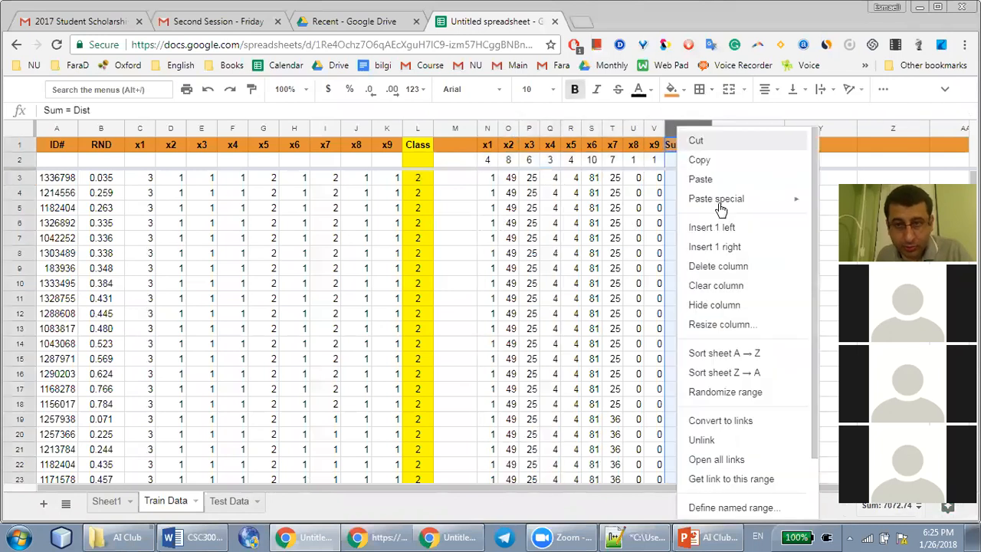
left_click(729, 353)
left_click_drag(420, 181, 429, 212)
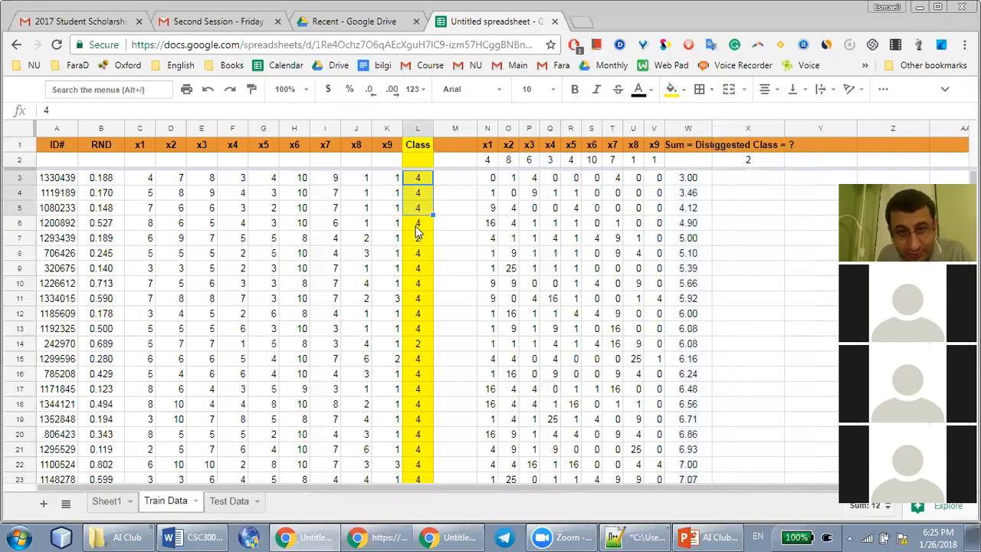
left_click(417, 224, "shift")
left_click(420, 241, "shift")
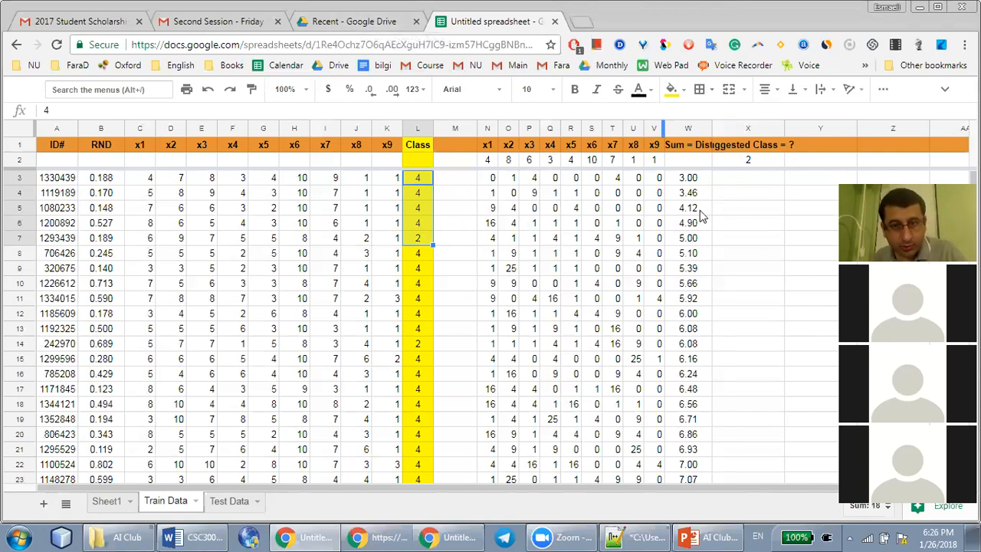
Enter 4 as the row 15 test record's suggested class in M15 of the Test Data sheet
key("alt+Tab")
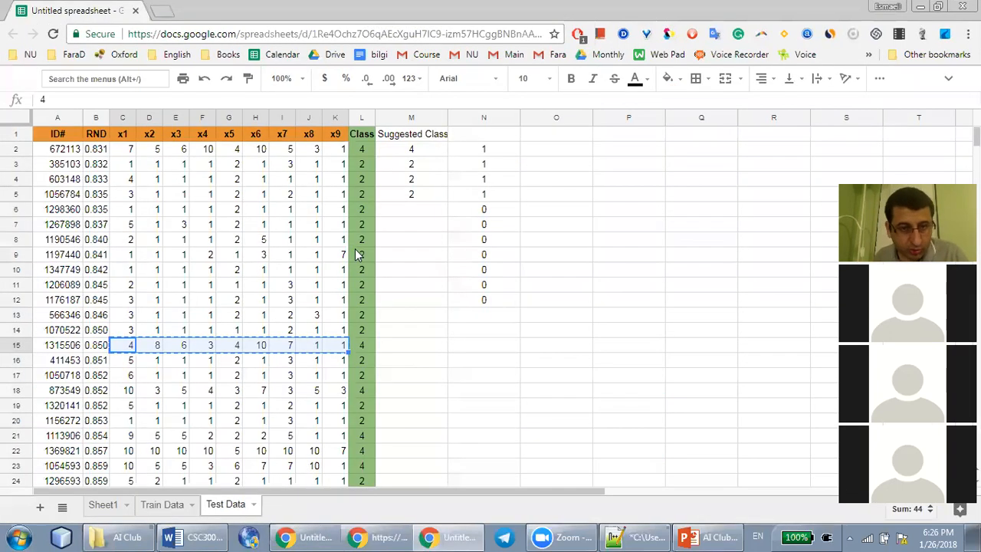
type("4")
key("Return")
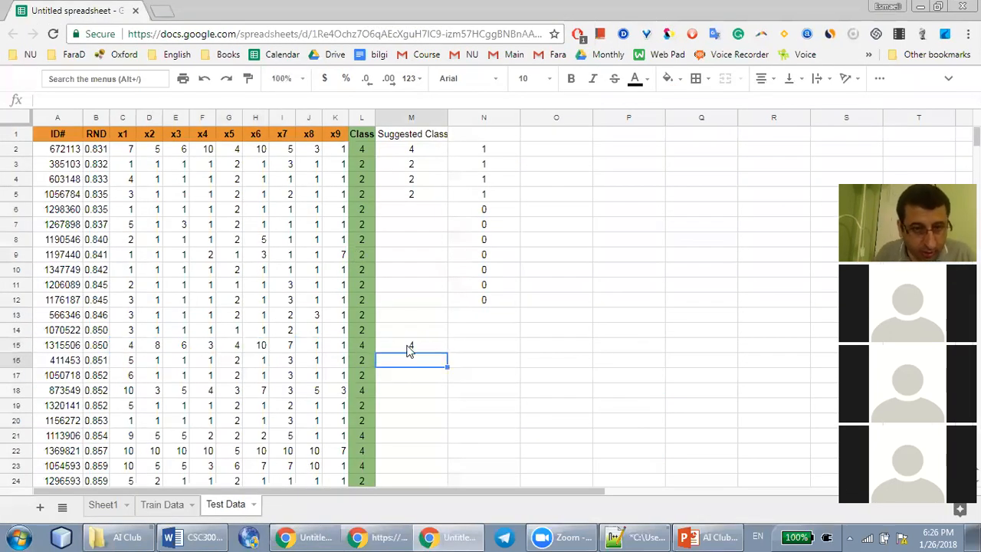
Fill the comparison formula from N12 down through N15
left_click(507, 305)
left_click(519, 309)
left_click(518, 305)
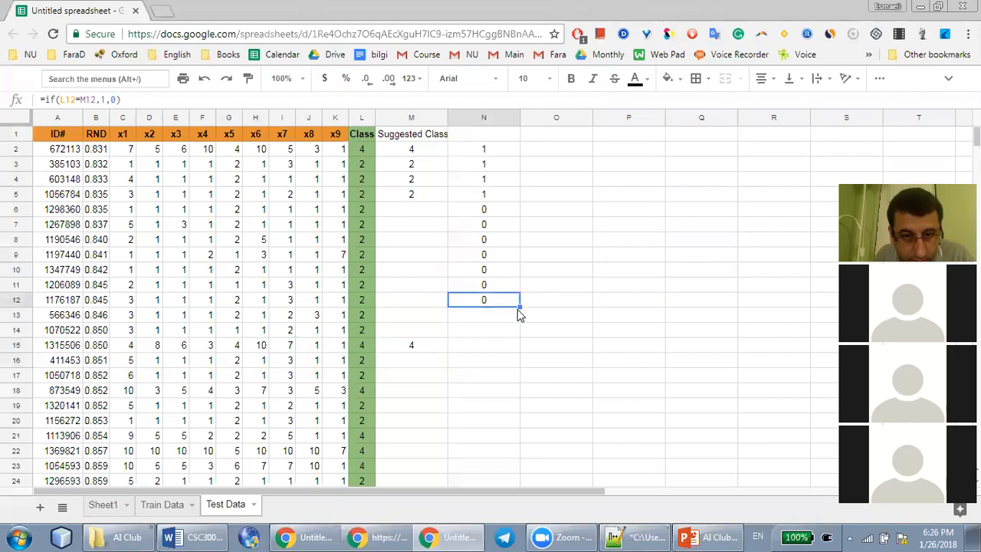
left_click_drag(518, 305, 513, 345)
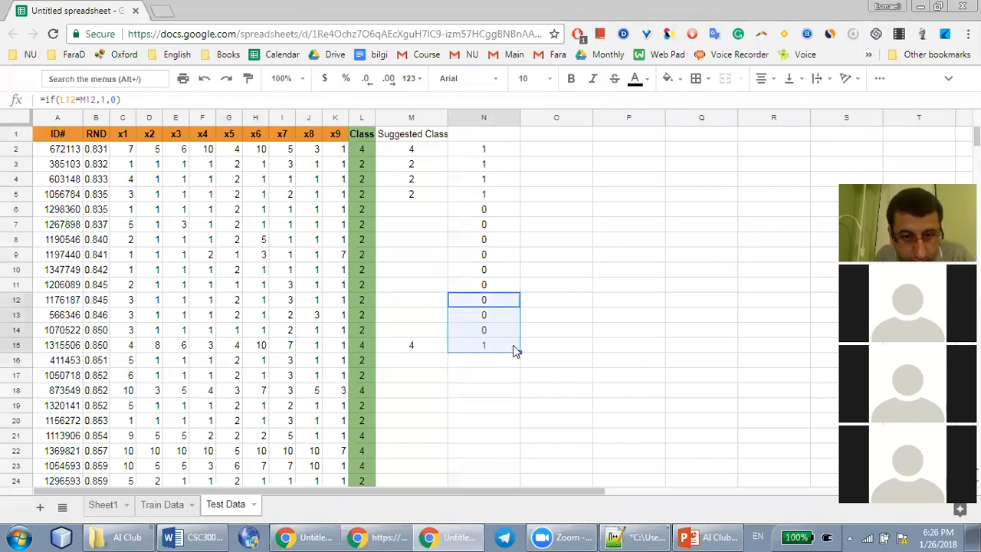
Clear the comparison formulas in N6:N14 for the test records without a suggested class
left_click(492, 213)
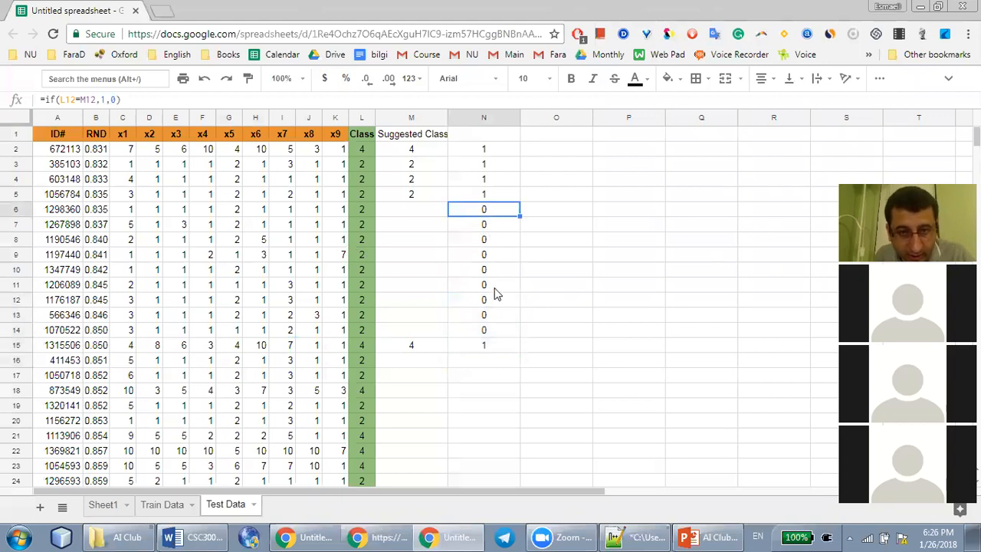
left_click(494, 333, "shift")
key("Delete")
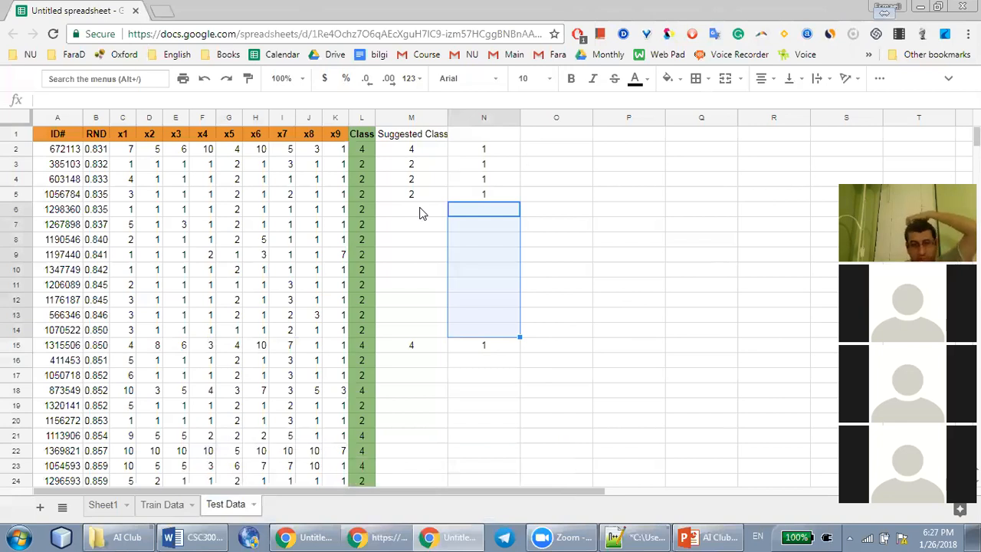
left_click(468, 215)
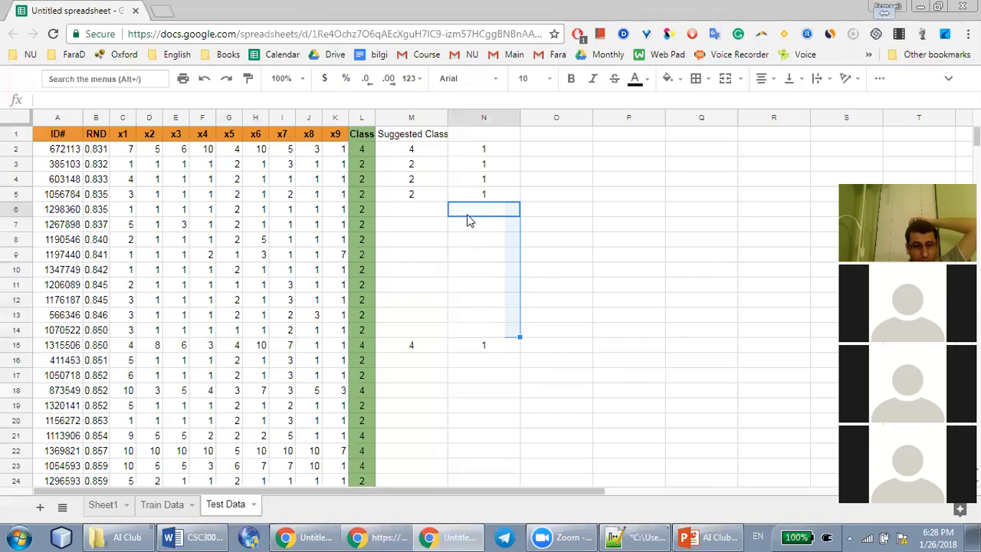
Look through the UCI breast cancer data files and examine the attribute and class definitions on the Breast Cancer Wisconsin (Original) dataset page
left_click(310, 535)
left_click(364, 537)
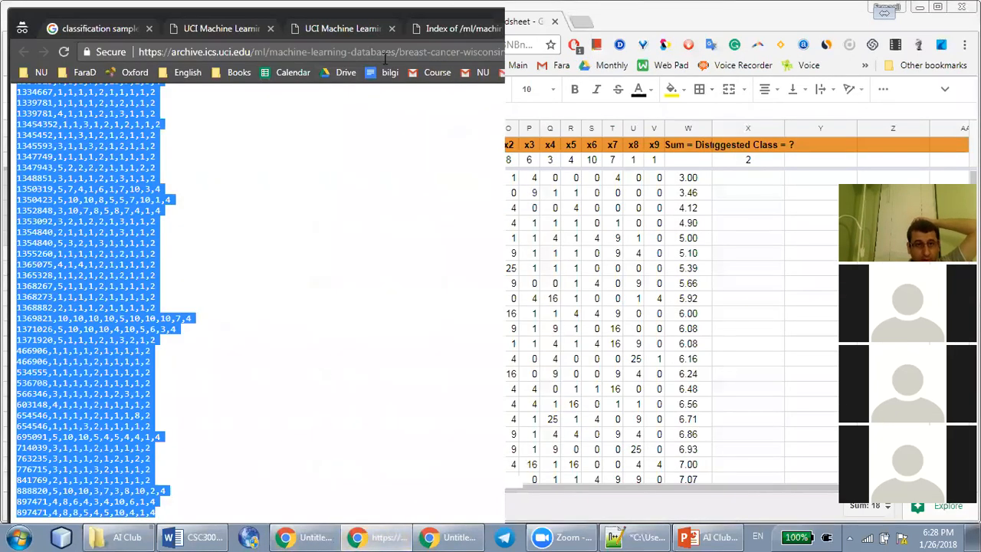
double_click(470, 6)
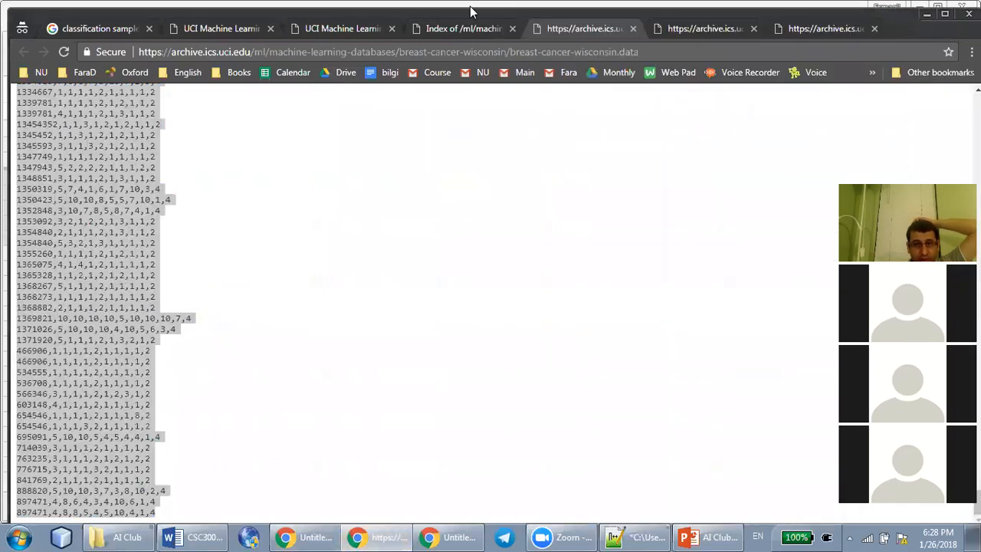
left_click(729, 27)
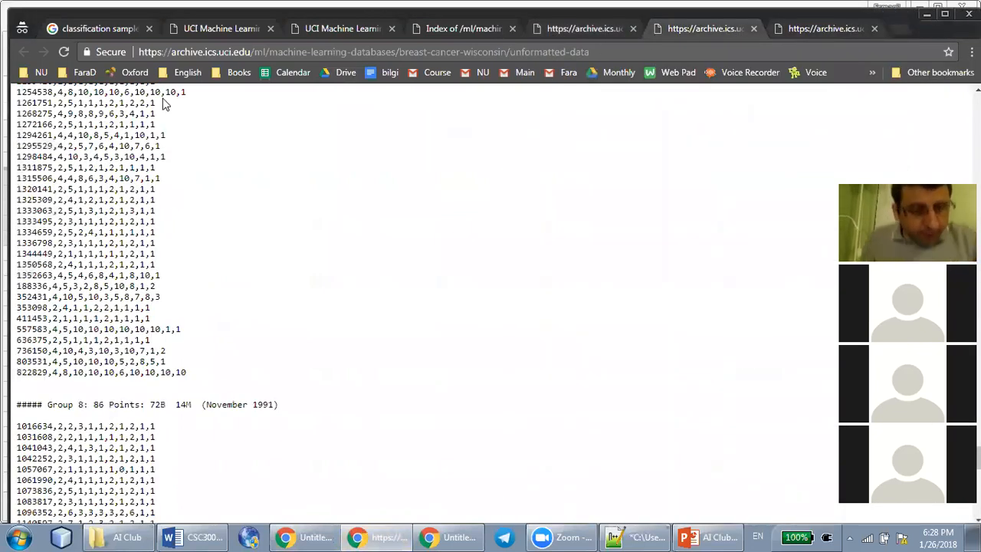
left_click(587, 29)
key("ctrl+a")
left_click(465, 31)
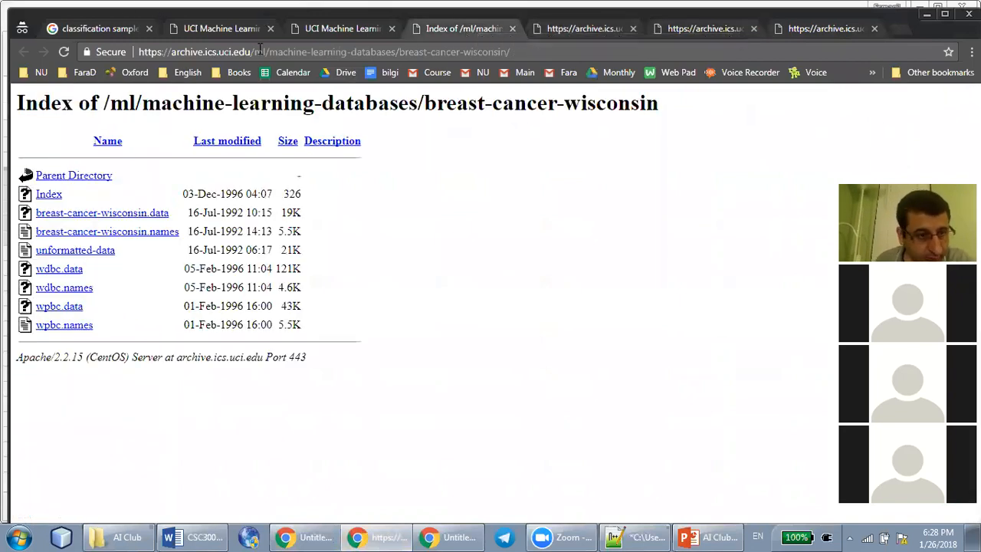
left_click(346, 27)
scroll(116, 347, "down", 4)
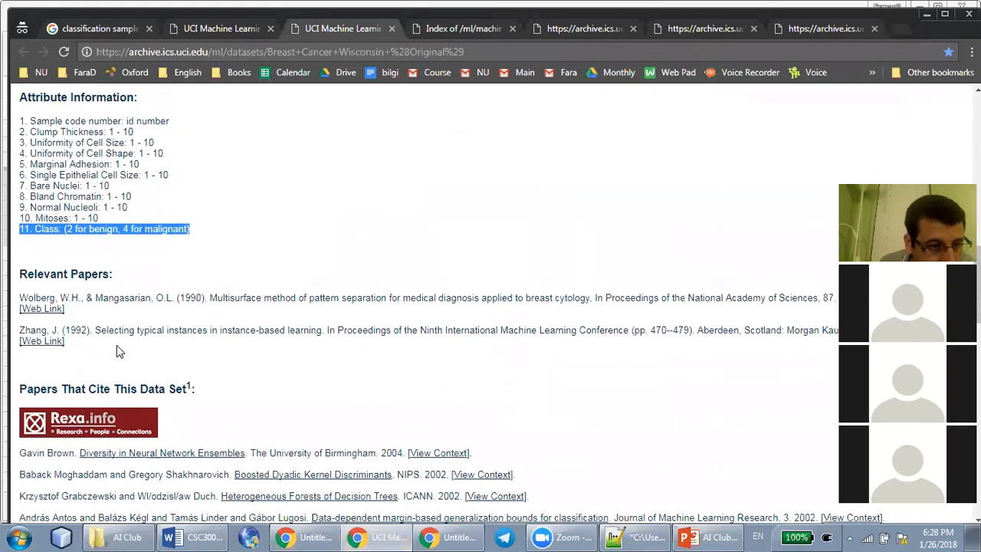
left_click(80, 273)
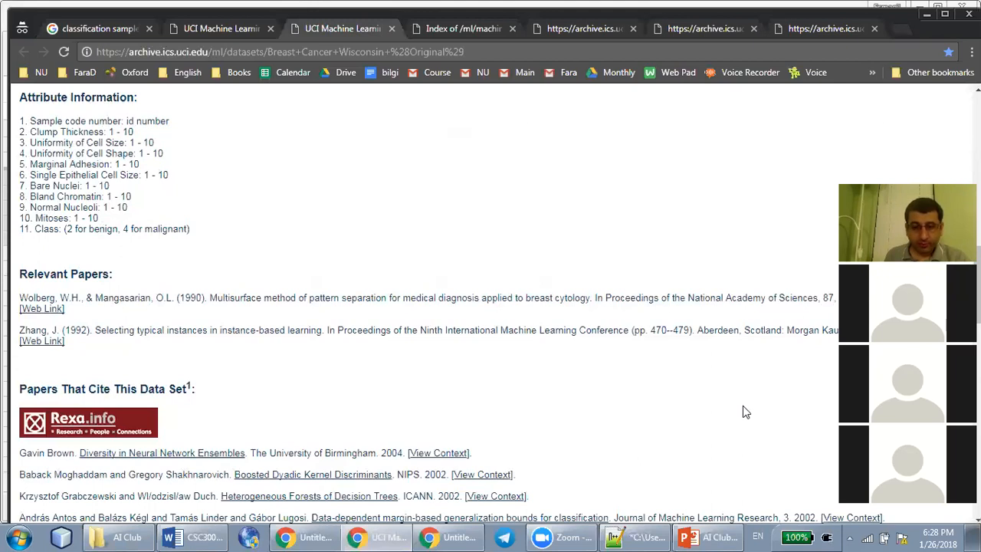
Return to the Train Data sheet and examine the classes of the four nearest records in L3:L6
key("alt+Tab")
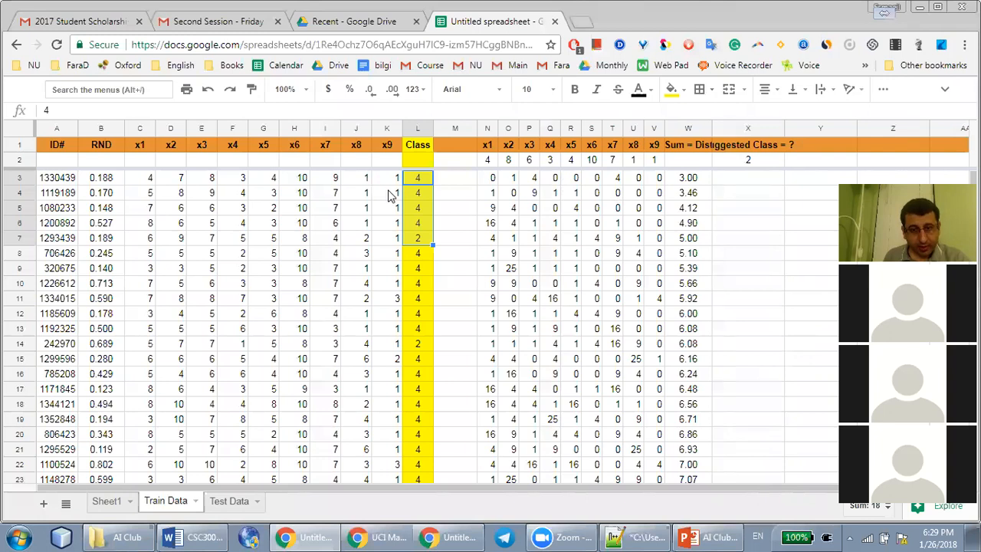
left_click(418, 178)
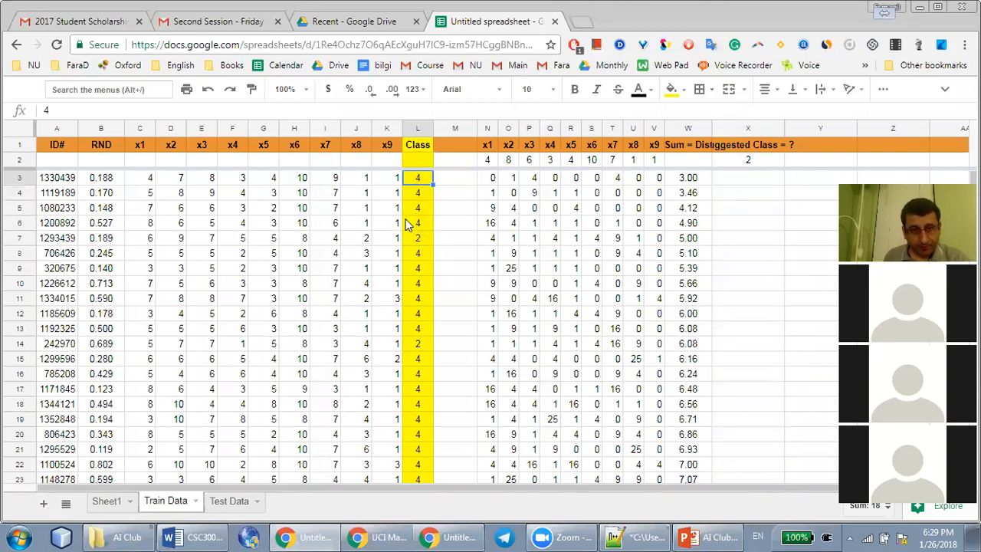
left_click(417, 226)
left_click(417, 179, "shift")
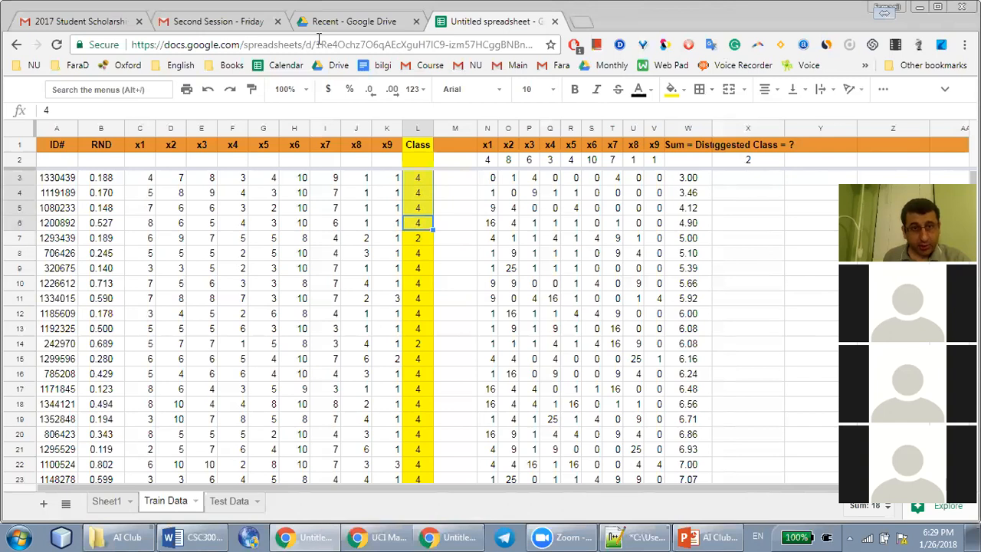
Browse the UCI dataset list down to the Bach Chorales entry and highlight its name
key("alt+Tab")
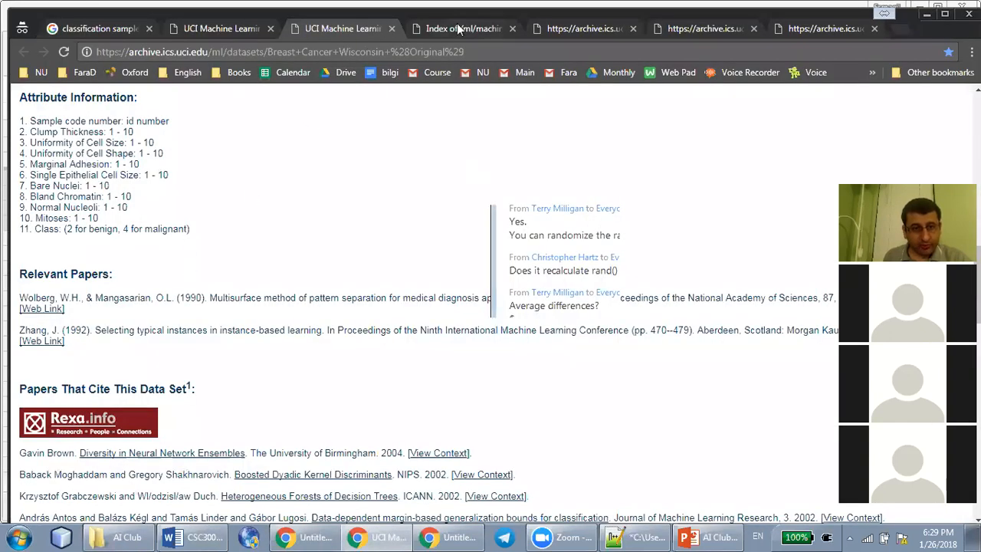
left_click(190, 28)
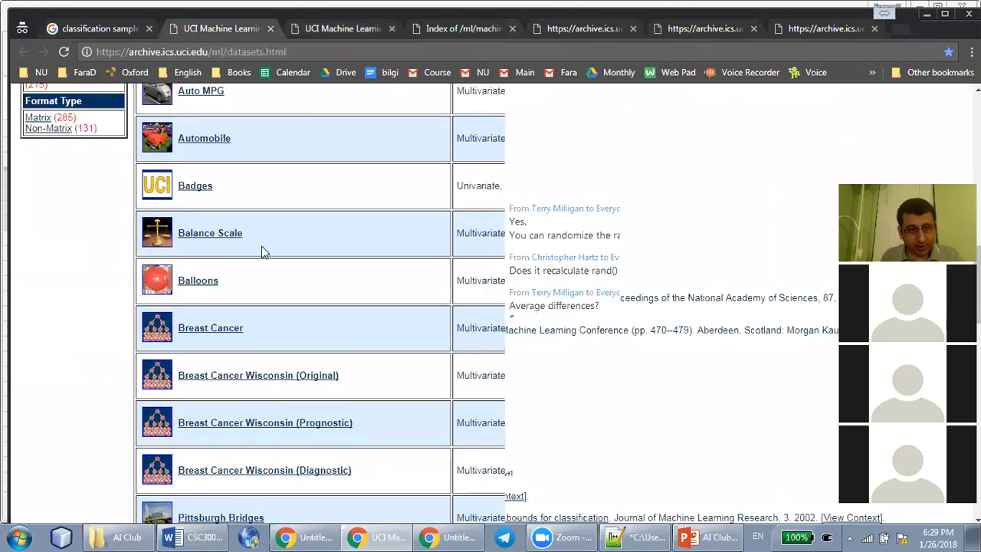
scroll(253, 318, "down", 3)
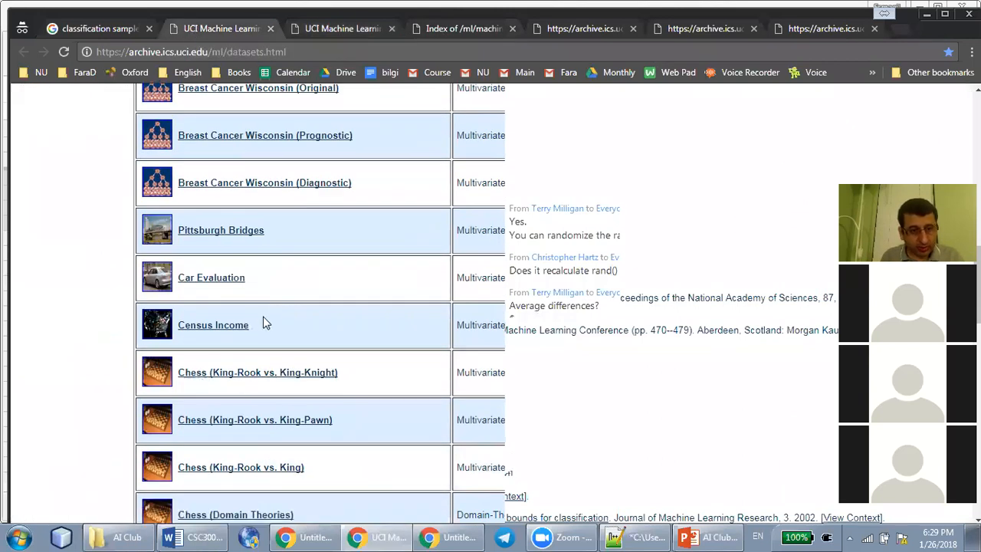
scroll(280, 347, "down", 2)
scroll(280, 347, "down", 3)
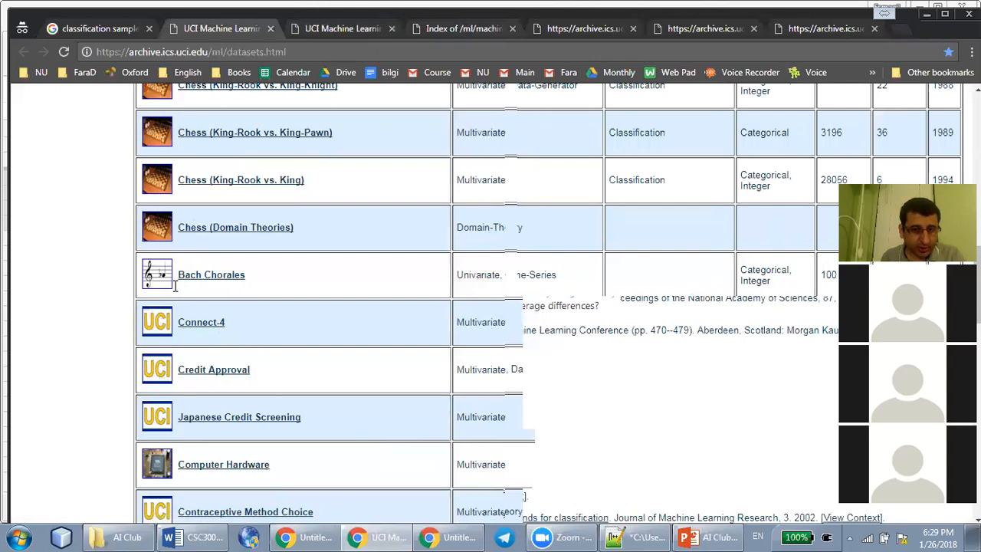
left_click_drag(176, 281, 268, 276)
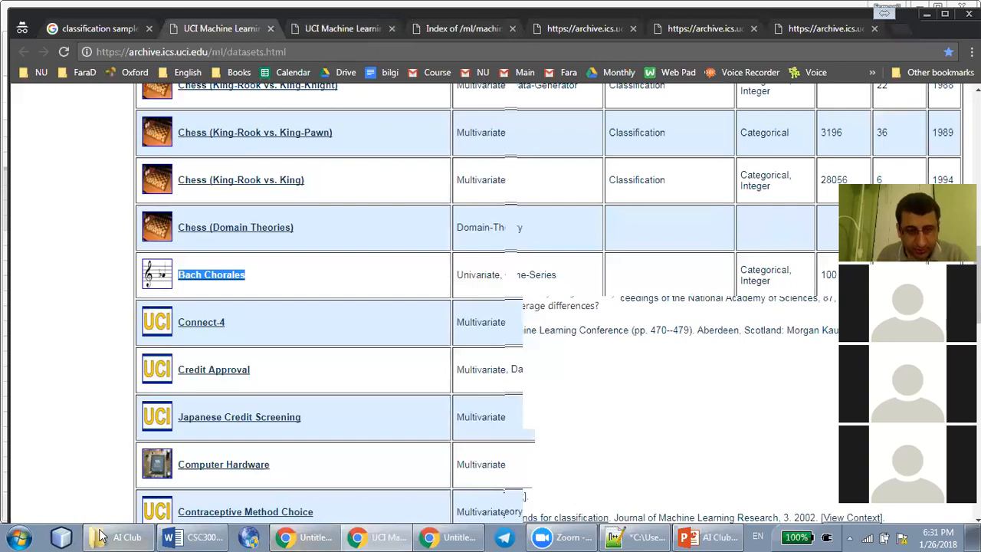
Switch to the AI Club Notes presentation in PowerPoint and add a new slide after slide 13
left_click(690, 537)
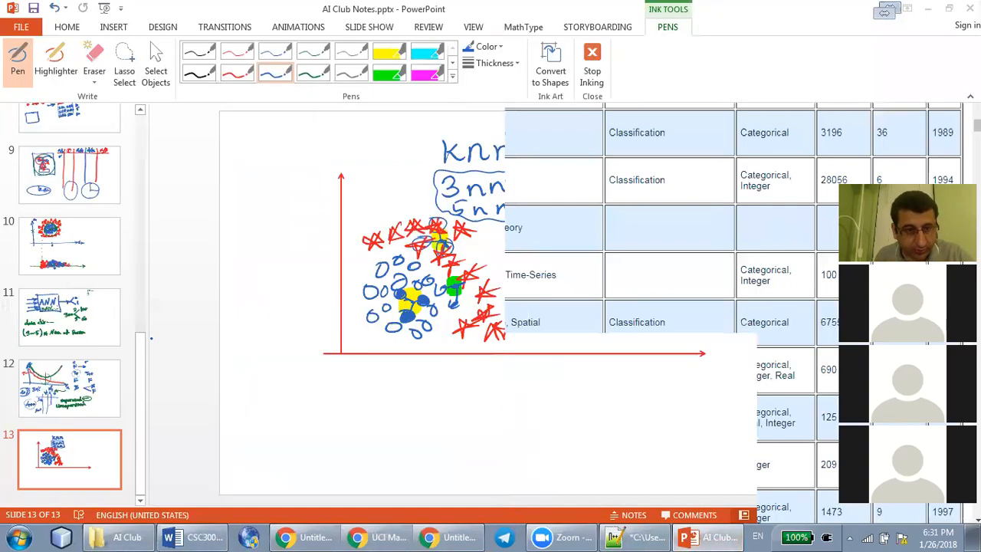
left_click(79, 494)
right_click(79, 494)
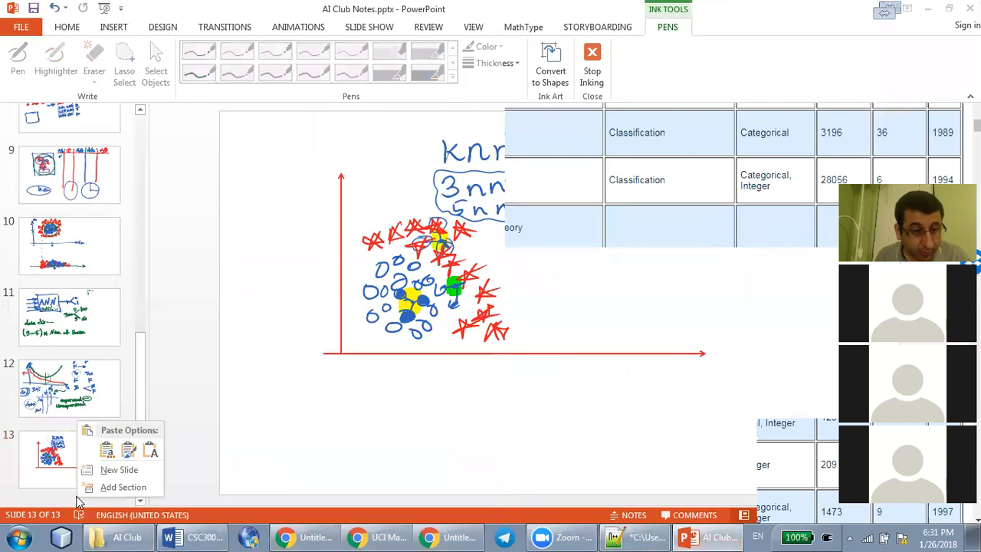
left_click(126, 469)
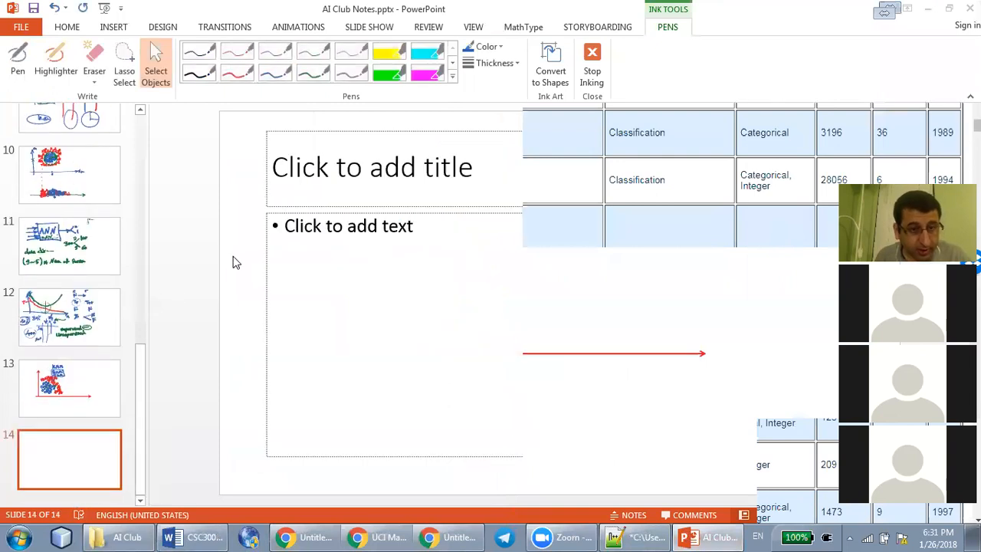
Delete the empty title and text placeholders from slide 14
left_click(263, 250)
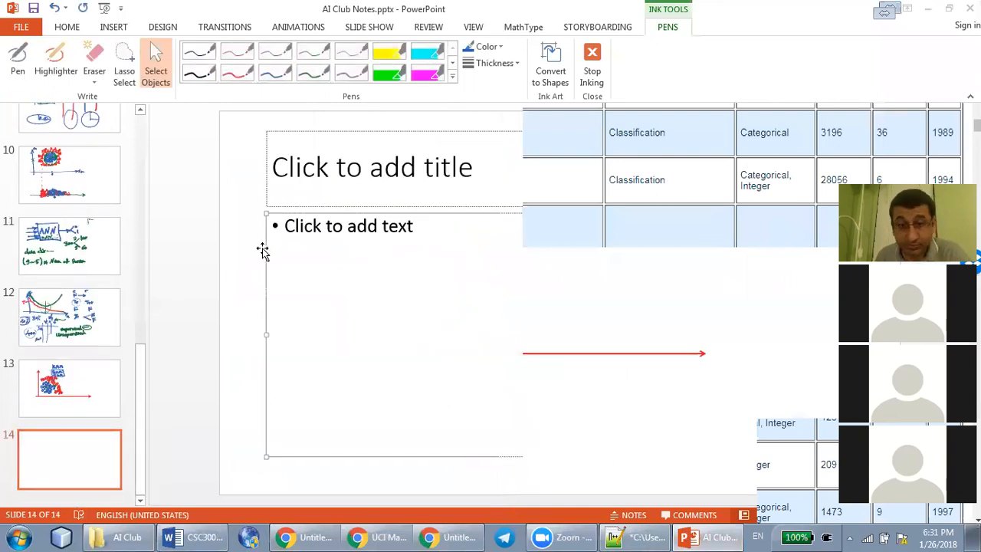
key("Delete")
left_click(276, 206)
key("Delete")
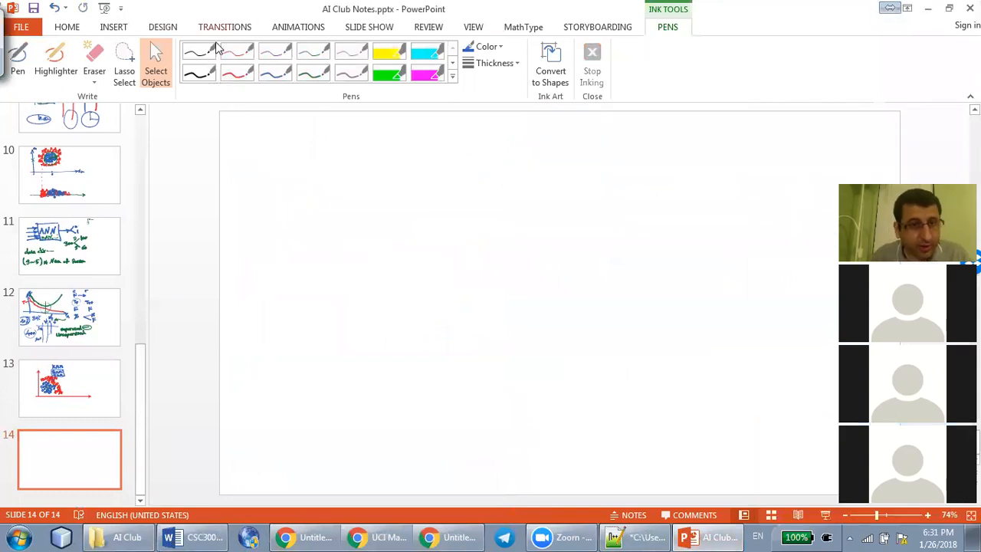
Handwrite "Select one project" in blue ink as the first line of slide 14
left_click(275, 73)
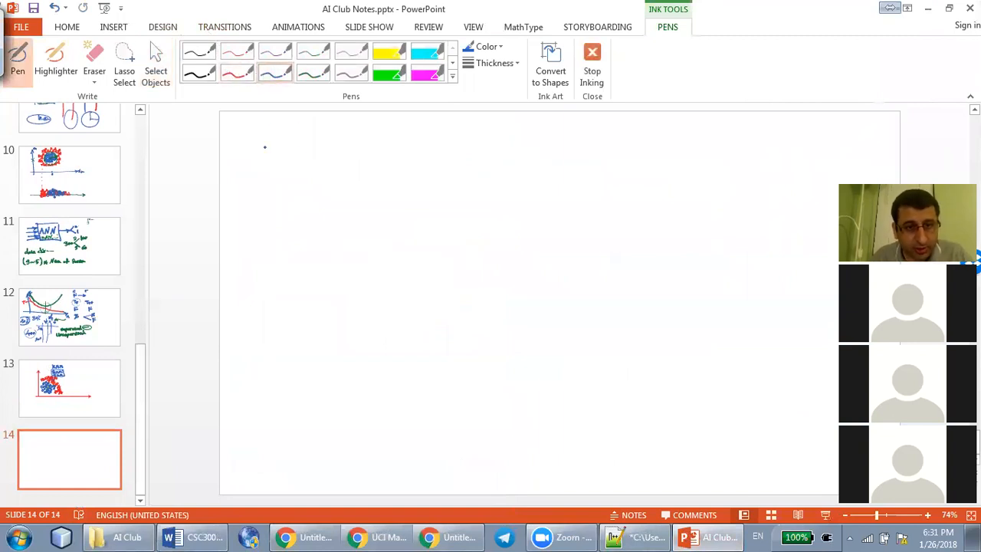
left_click_drag(273, 139, 263, 157)
mouse_move(280, 150)
left_mouse_down()
mouse_move(331, 158)
mouse_move(335, 146)
mouse_move(372, 146)
left_mouse_up()
left_click_drag(380, 155, 469, 138)
mouse_move(477, 138)
left_mouse_down()
mouse_move(482, 158)
mouse_move(513, 140)
mouse_move(538, 149)
left_mouse_up()
left_click(492, 121)
left_click_drag(532, 135, 549, 133)
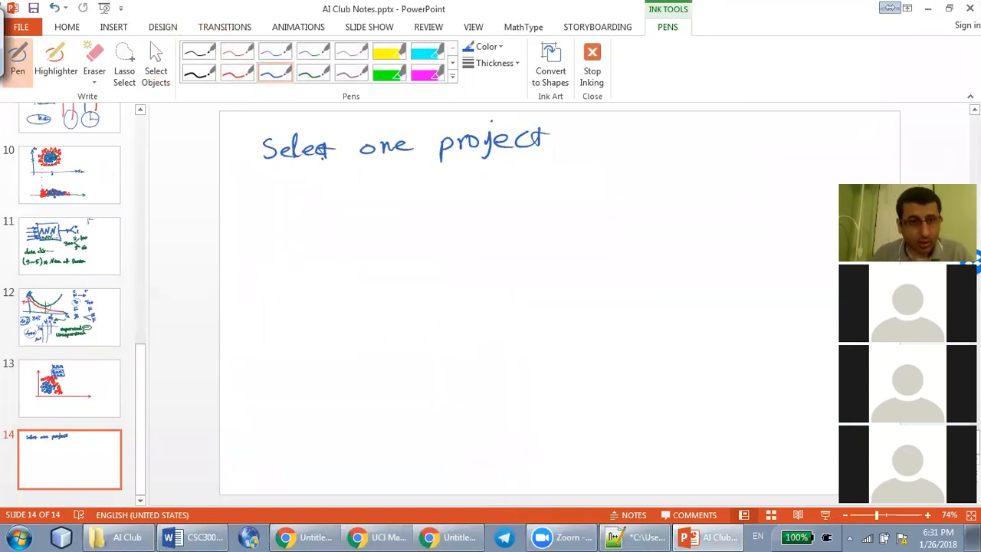
Handwrite "read about the dataset" in blue ink as the second line of the slide
left_click_drag(271, 189, 350, 201)
left_click(335, 198)
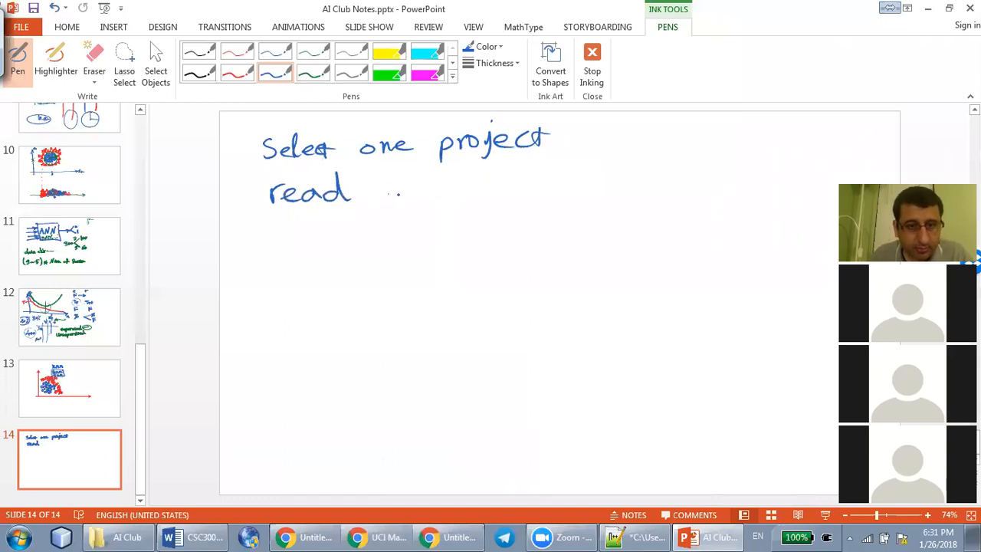
left_click_drag(392, 192, 394, 201)
mouse_move(397, 178)
left_mouse_down()
mouse_move(398, 200)
mouse_move(407, 197)
left_mouse_up()
left_click_drag(416, 192, 435, 200)
left_click_drag(428, 189, 454, 187)
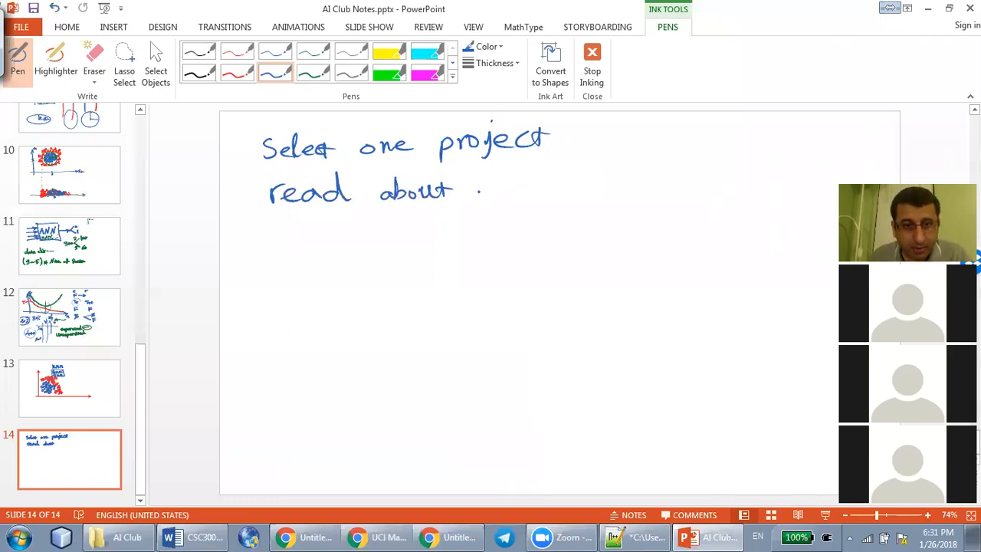
mouse_move(478, 178)
left_mouse_down()
mouse_move(477, 192)
mouse_move(486, 184)
left_mouse_up()
mouse_move(487, 170)
left_mouse_down()
mouse_move(490, 193)
mouse_move(659, 170)
left_mouse_up()
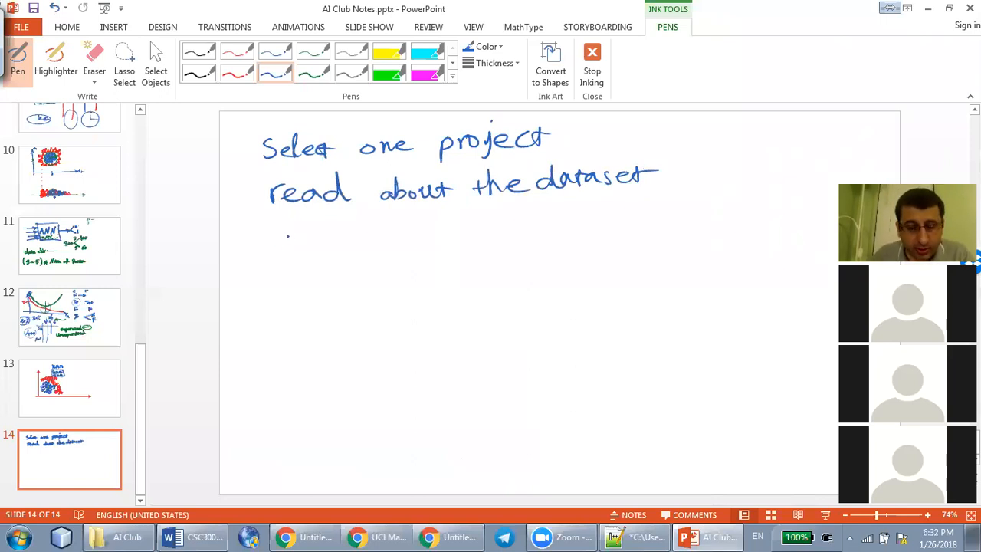
Handwrite "3NN + one more" as the third line and group the three lines with a curly brace and a circled plus sign
mouse_move(272, 231)
left_mouse_down()
mouse_move(285, 242)
mouse_move(328, 234)
mouse_move(337, 245)
mouse_move(344, 226)
mouse_move(374, 240)
left_mouse_up()
left_click_drag(361, 233, 360, 253)
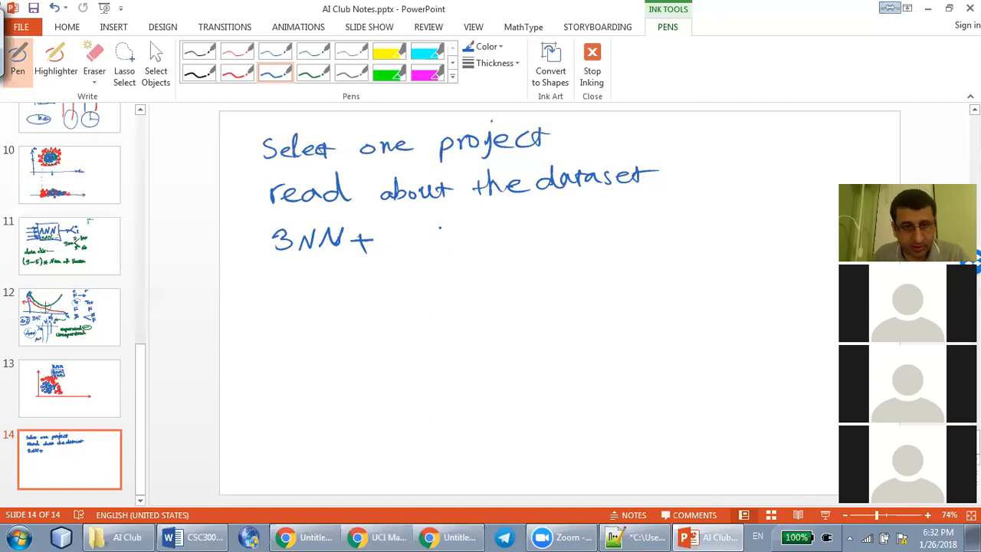
mouse_move(396, 231)
left_mouse_down()
mouse_move(390, 241)
mouse_move(517, 236)
left_mouse_up()
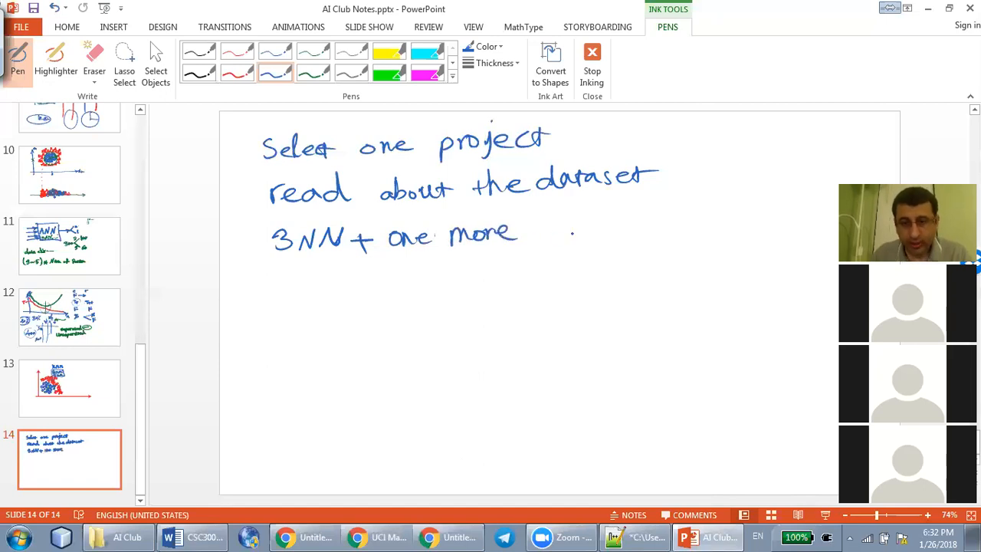
left_click_drag(651, 124, 658, 258)
mouse_move(677, 187)
left_mouse_down()
mouse_move(703, 187)
mouse_move(691, 203)
left_mouse_up()
mouse_move(695, 174)
left_mouse_down()
mouse_move(714, 193)
mouse_move(696, 175)
left_mouse_up()
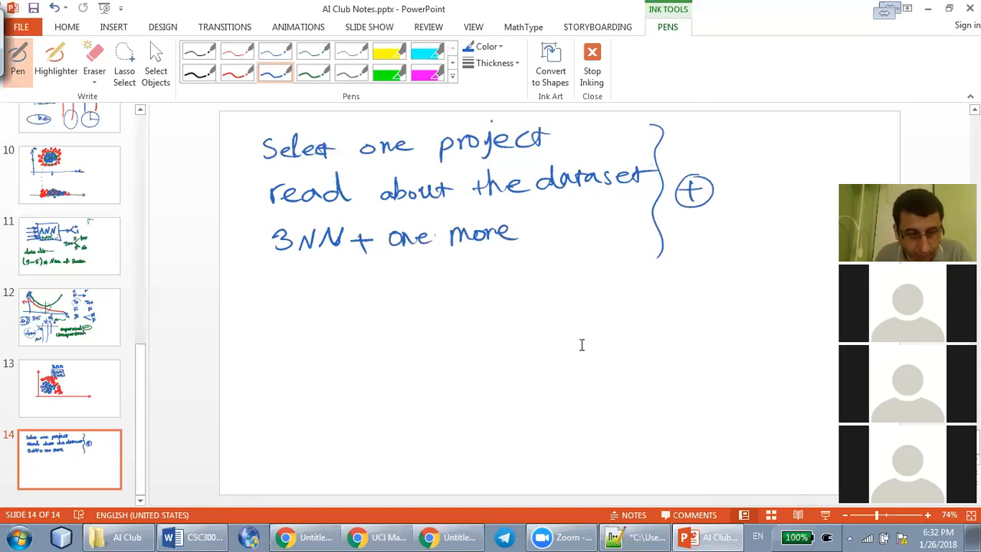
Switch to the untitled spreadsheet in Google Sheets and rename it "AI Club Cancer Example 3NN"
left_click(458, 537)
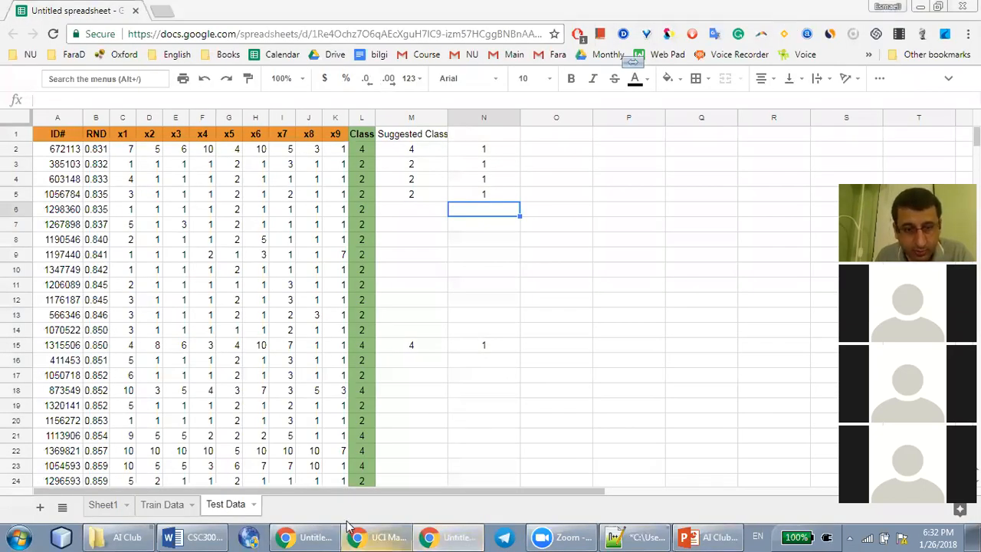
left_click(376, 535)
left_click(313, 535)
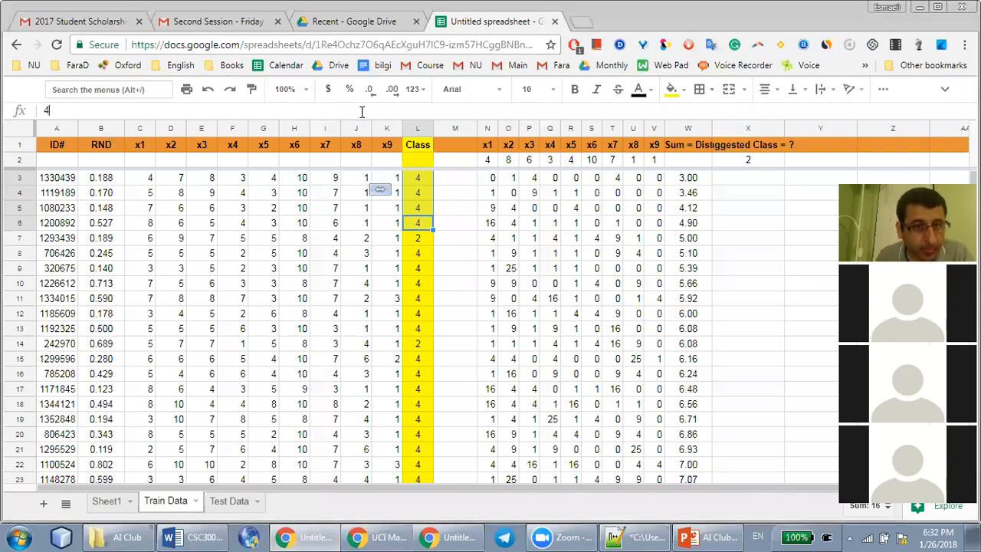
left_click(945, 89)
left_click(94, 87)
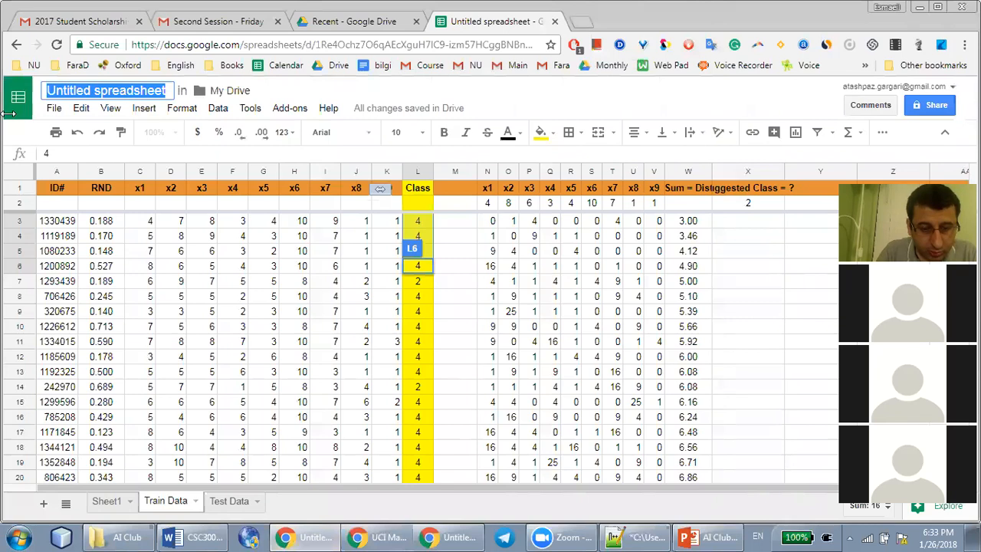
type("AI Club ")
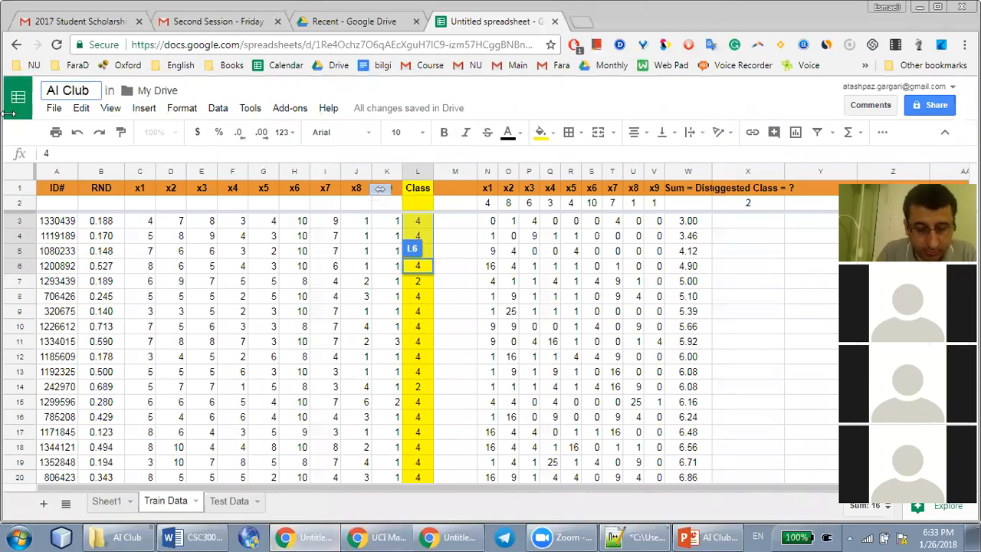
type("Cancer")
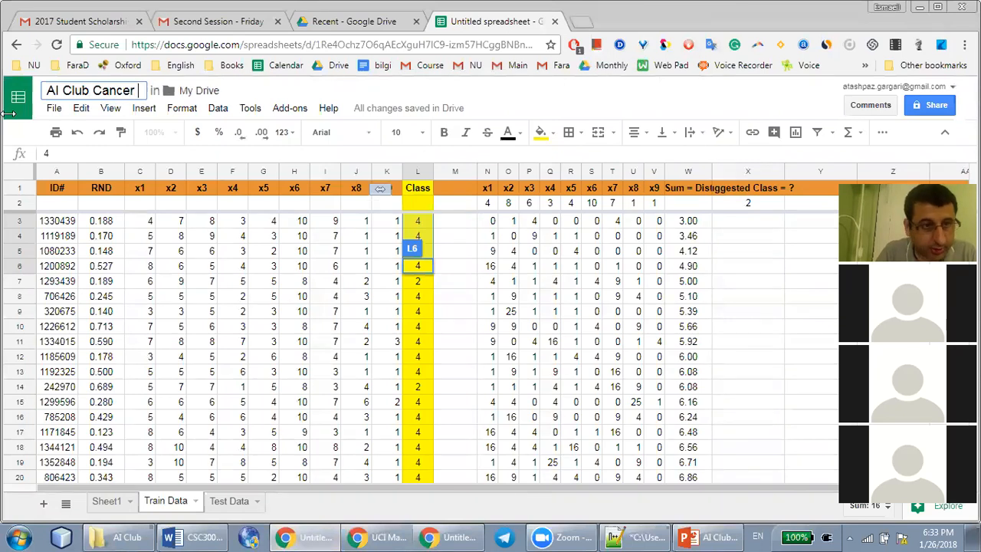
type(" Example ")
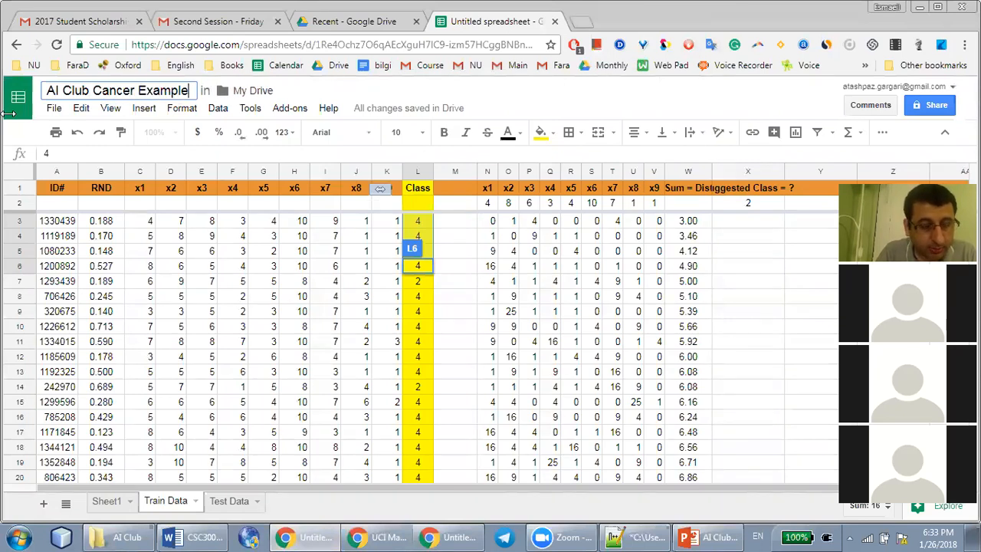
type("3NN")
key("Return")
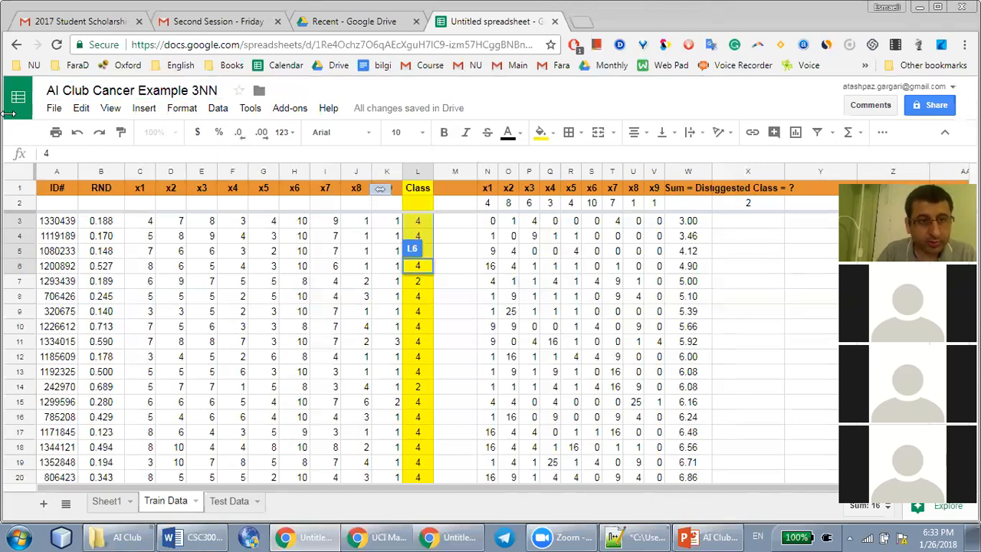
Turn on link sharing for the spreadsheet so that anyone with the link can view it
left_click(929, 90)
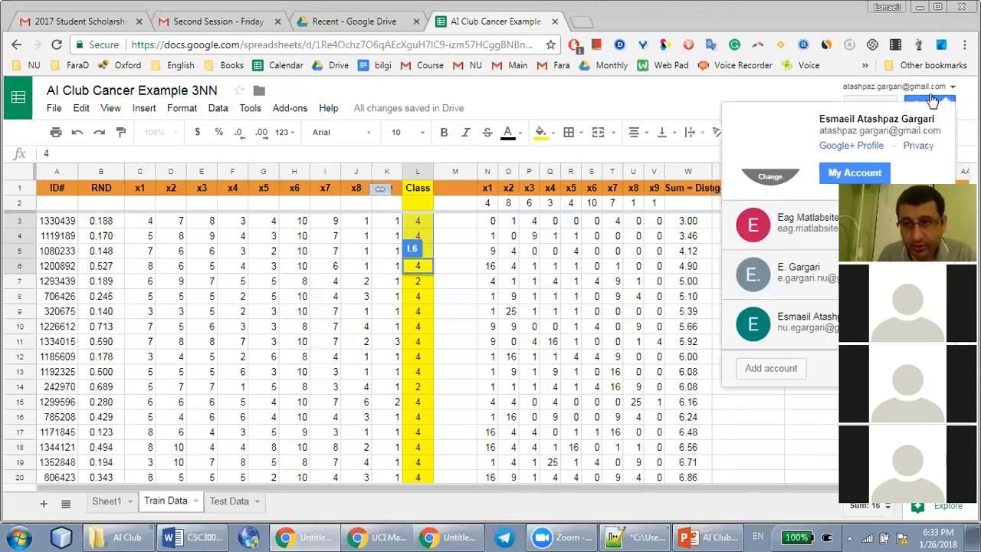
left_click(938, 101)
left_click(937, 105)
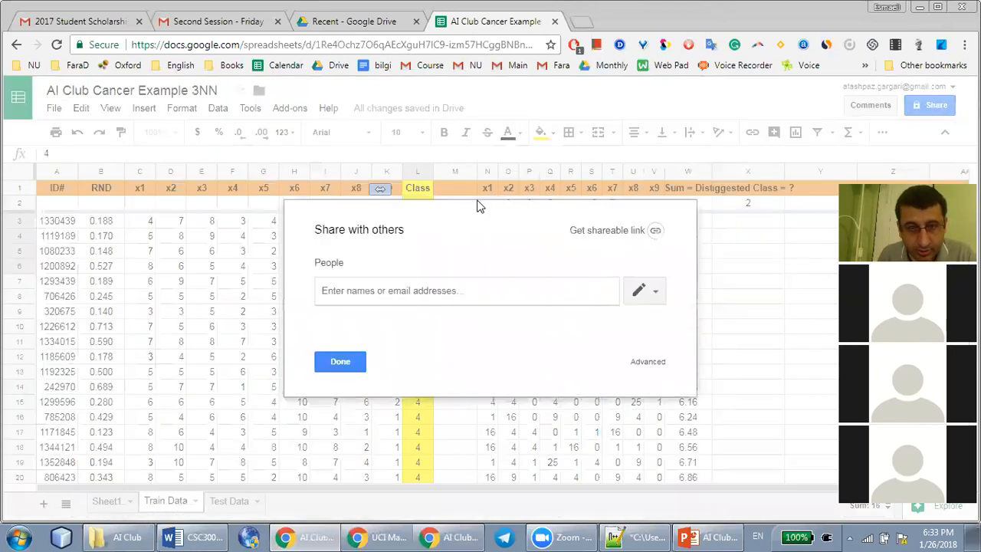
left_click(614, 230)
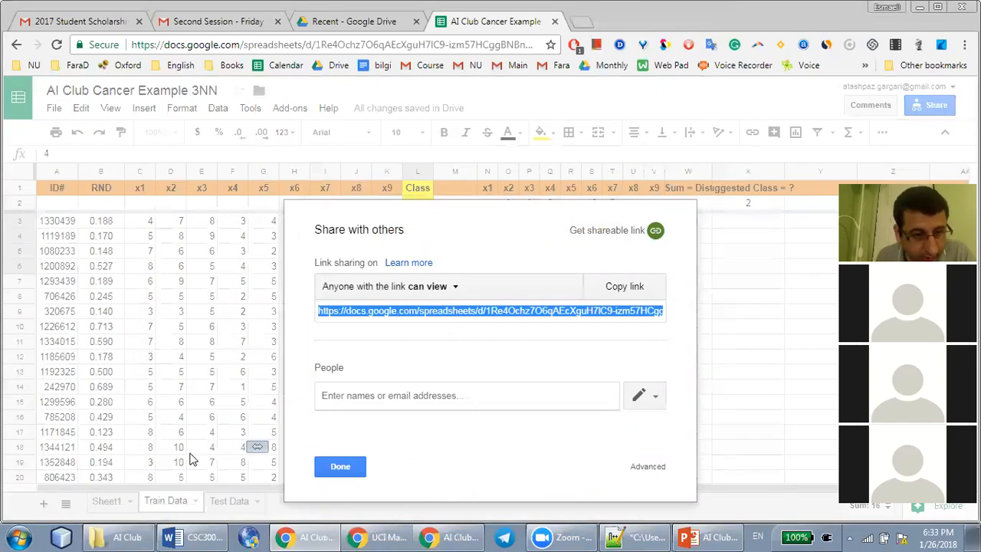
left_click(142, 367)
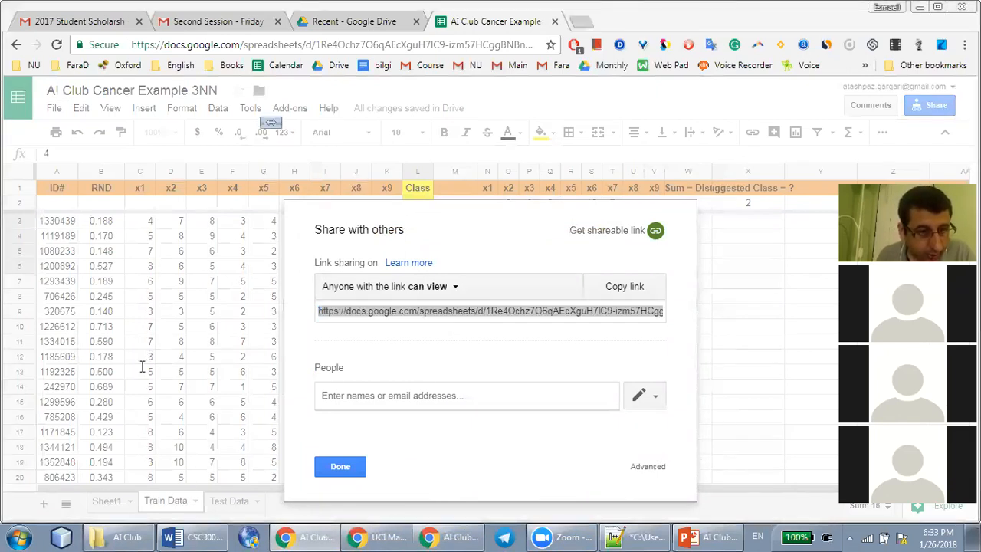
left_click(825, 253)
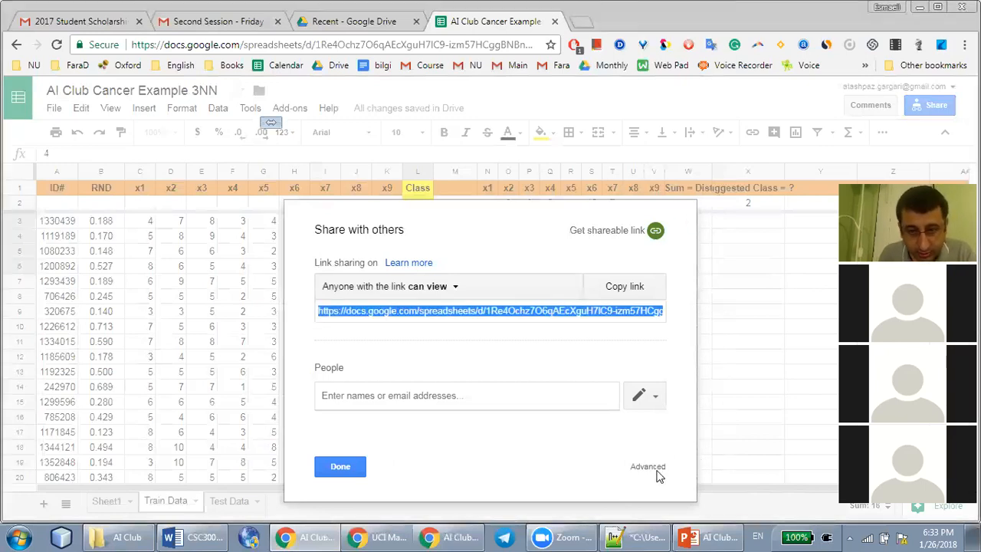
left_click_drag(609, 215, 742, 56)
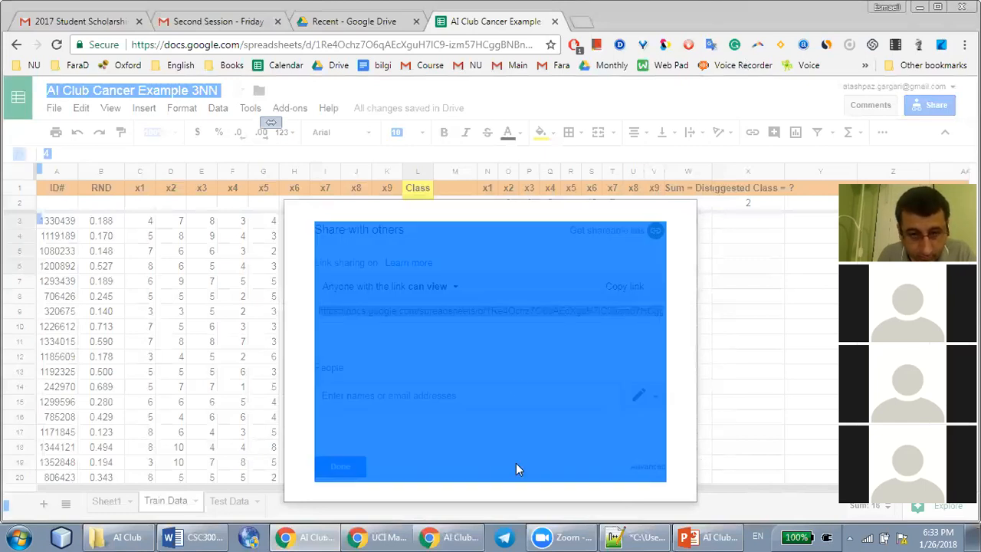
key("Escape")
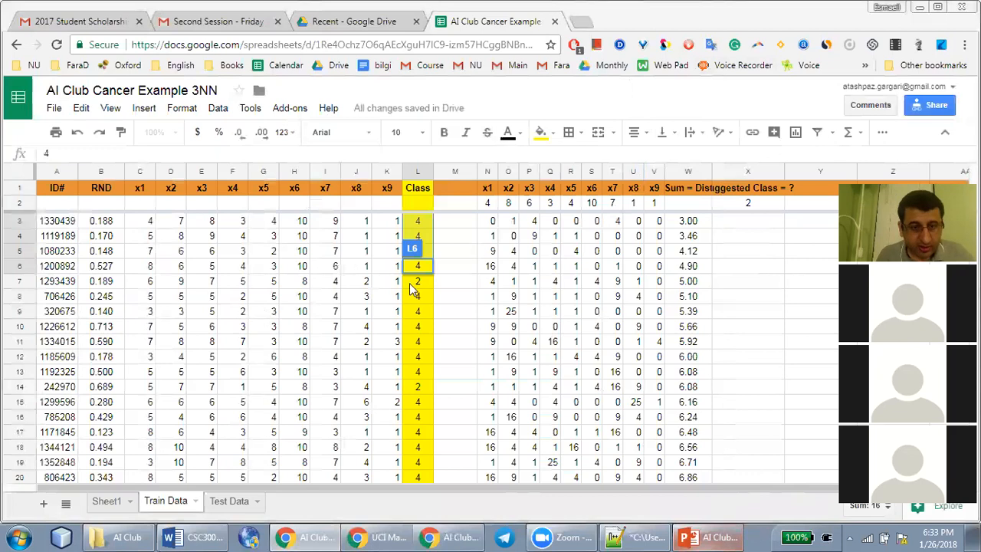
Switch to the AI Club Notes presentation in PowerPoint and review the project instructions on slide 14 alongside the Train Data sheet
left_click(704, 537)
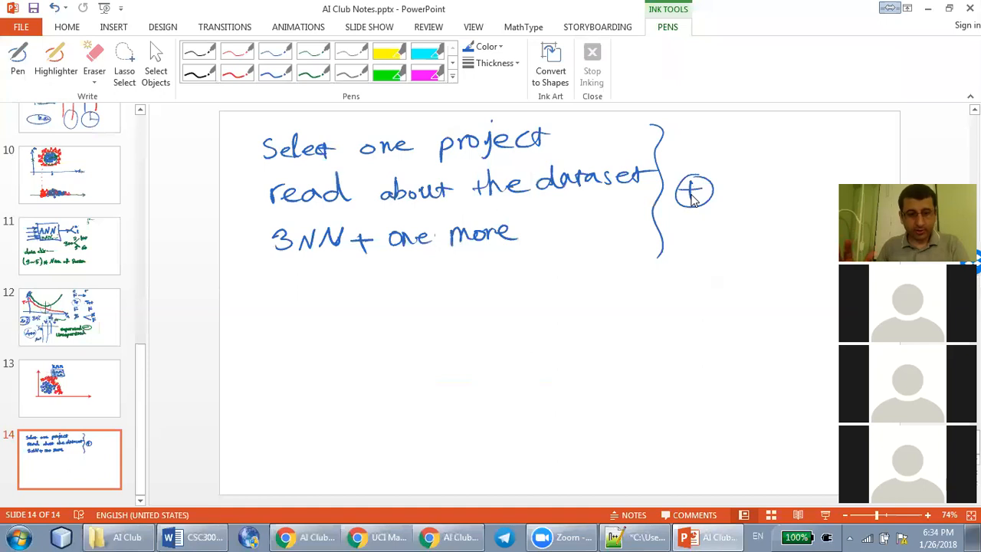
key("alt+Tab")
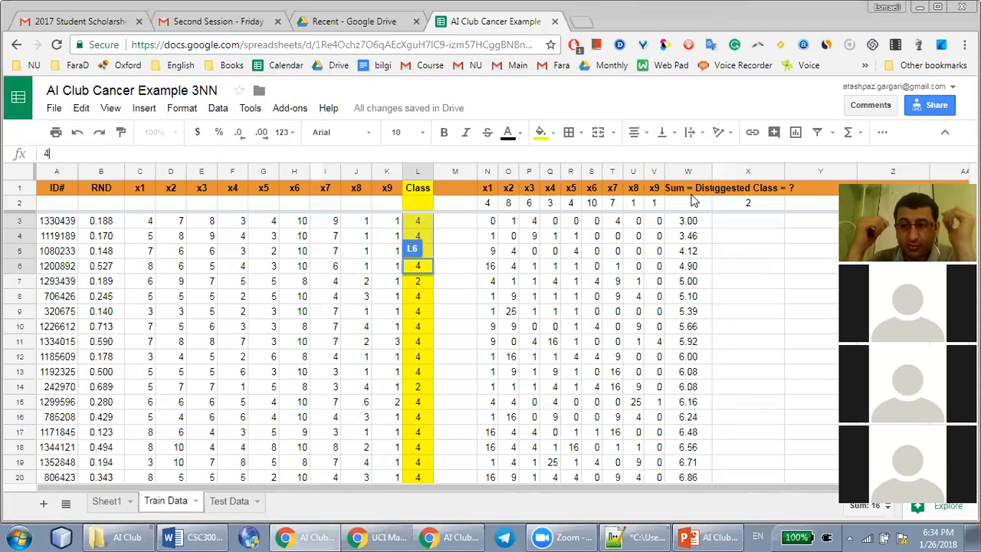
key("alt+Tab")
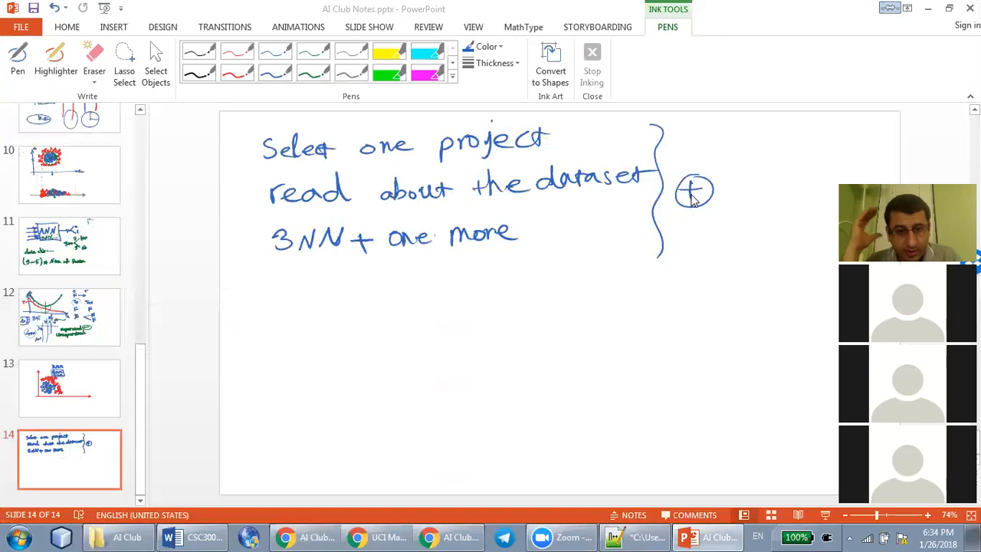